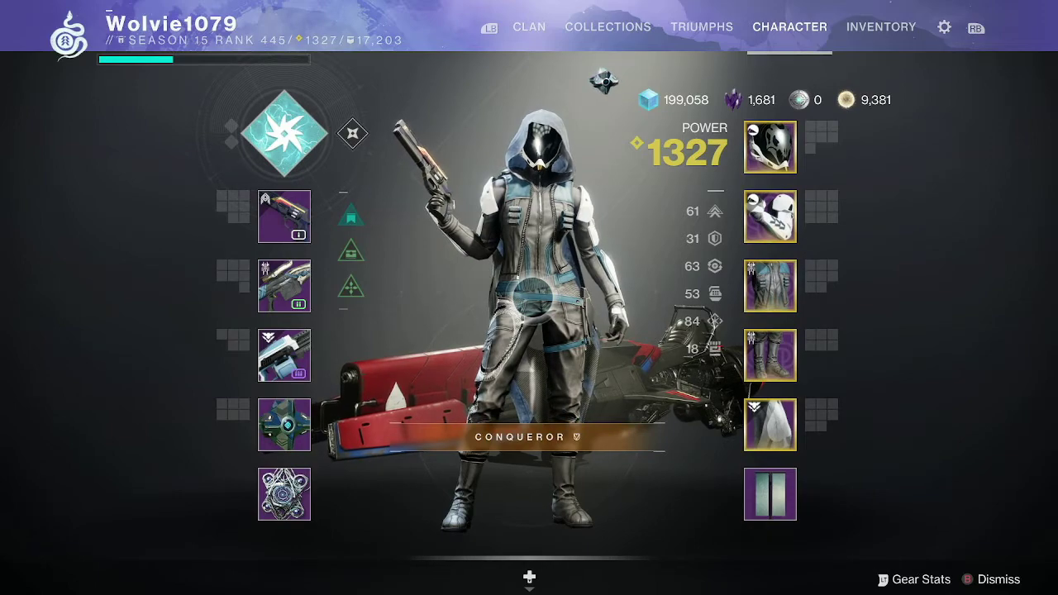
Examine the Hunter's equipped armor, Power score and gauntlets' stats on the in-game character screen
{"action": "left_click", "coordinate": [769, 147]}
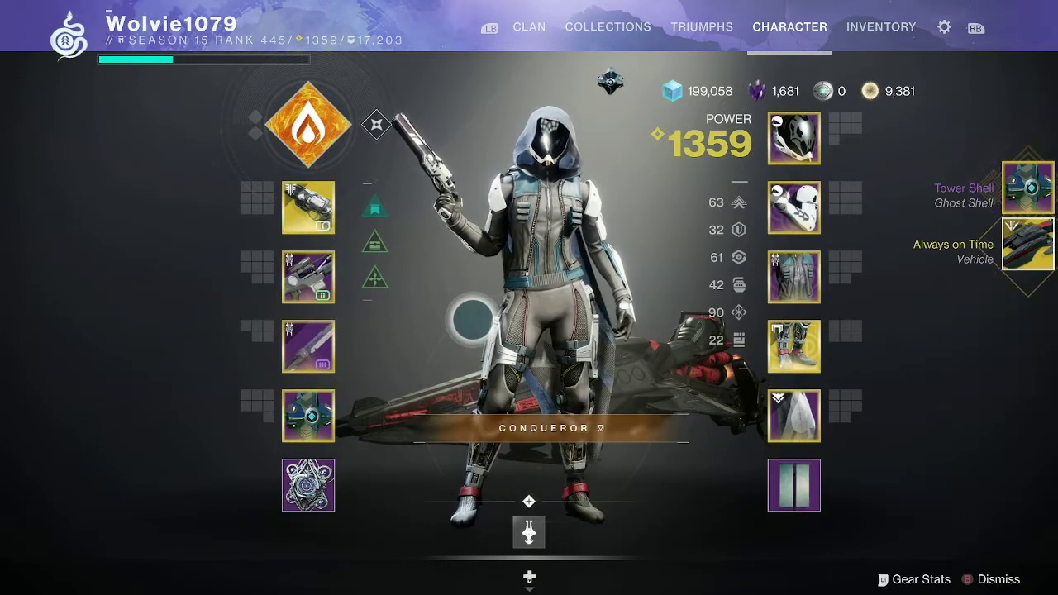
{"action": "scroll", "coordinate": [473, 320], "scroll_direction": "down", "scroll_amount": 1}
{"action": "scroll", "coordinate": [472, 319], "scroll_direction": "up", "scroll_amount": 1}
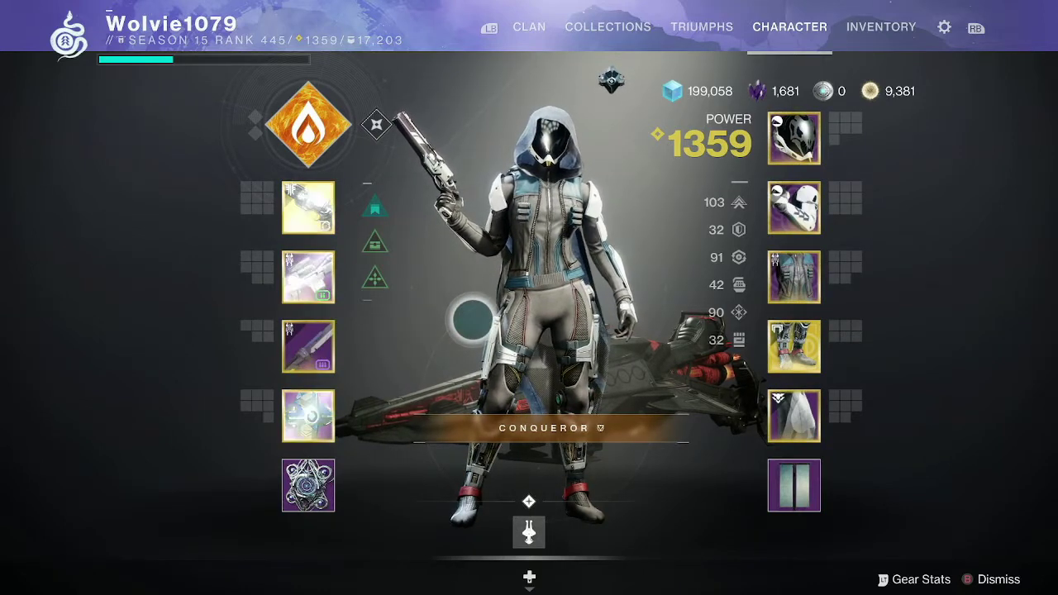
{"action": "mouse_move", "coordinate": [626, 207]}
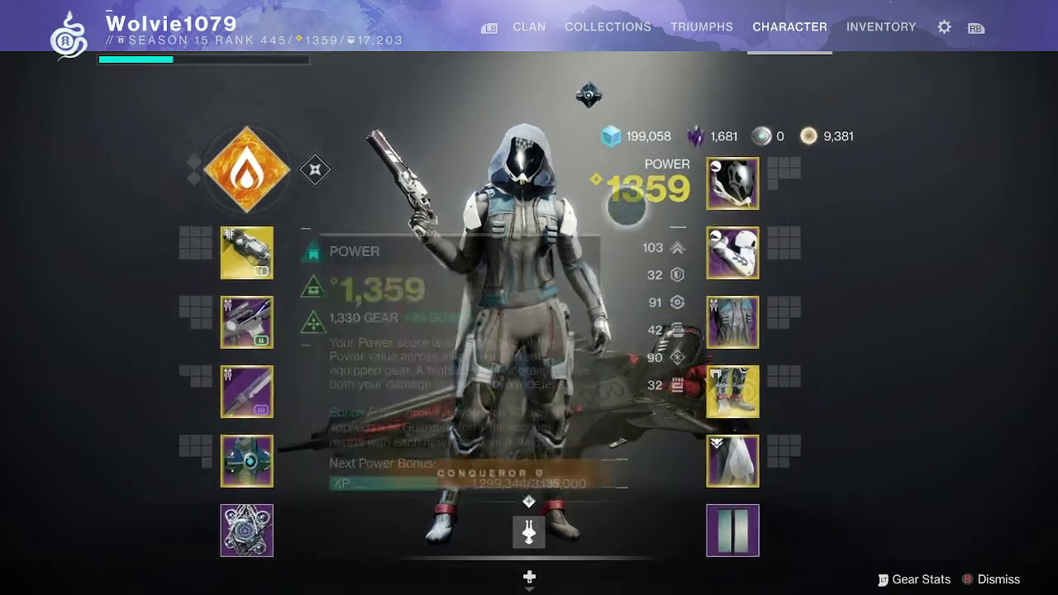
{"action": "mouse_move", "coordinate": [701, 173]}
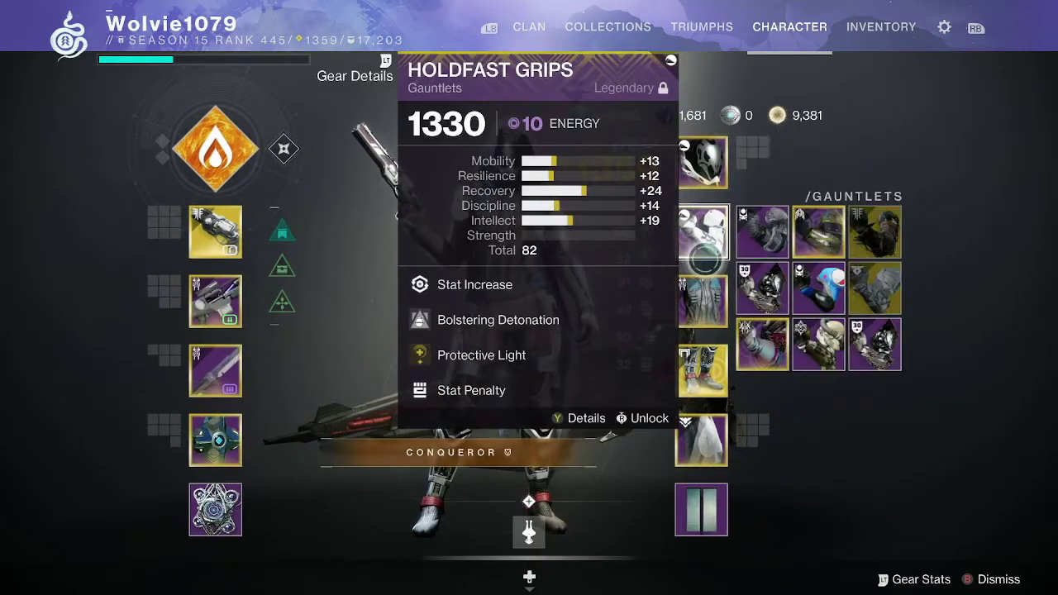
{"action": "mouse_move", "coordinate": [703, 335]}
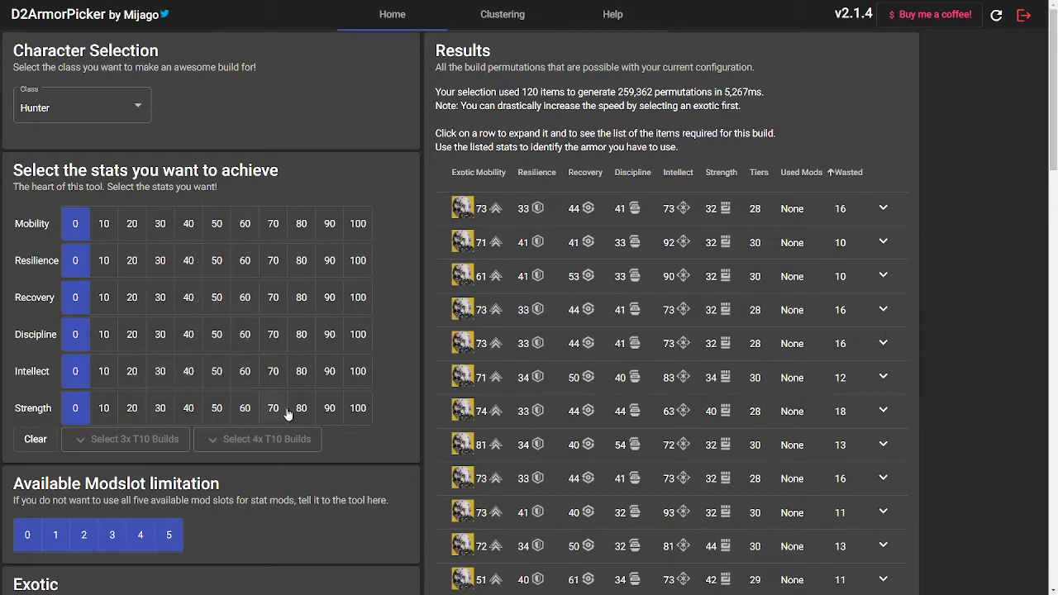
Switch to D2ArmorPicker and review its exotic, element affinity, combat style mod and Stasis fragment settings
{"action": "scroll", "coordinate": [271, 516], "scroll_direction": "down", "scroll_amount": 4}
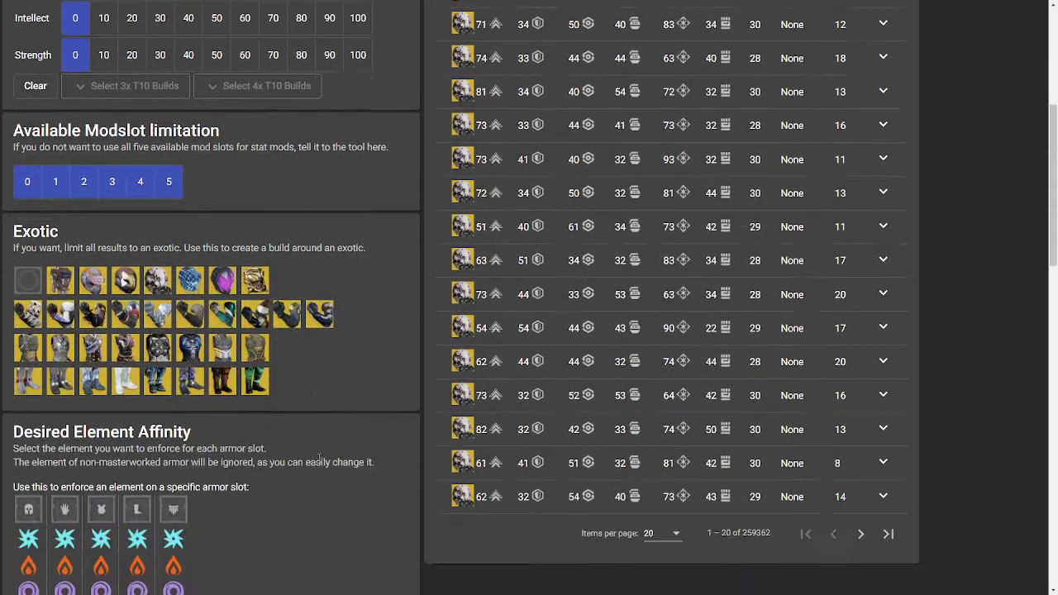
{"action": "scroll", "coordinate": [319, 459], "scroll_direction": "down", "scroll_amount": 1}
{"action": "scroll", "coordinate": [323, 446], "scroll_direction": "down", "scroll_amount": 4}
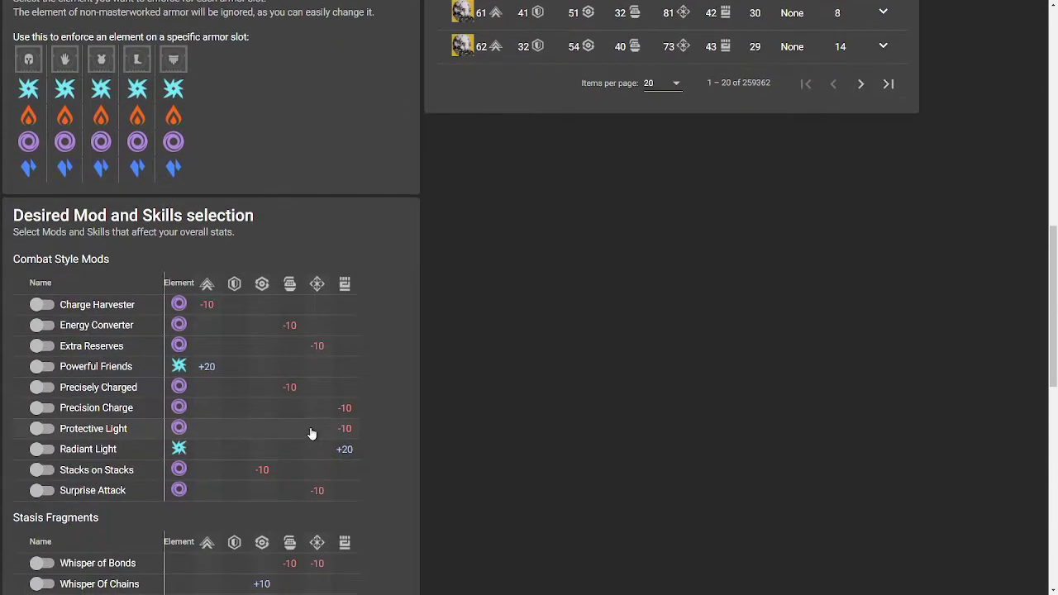
{"action": "scroll", "coordinate": [312, 433], "scroll_direction": "down", "scroll_amount": 2}
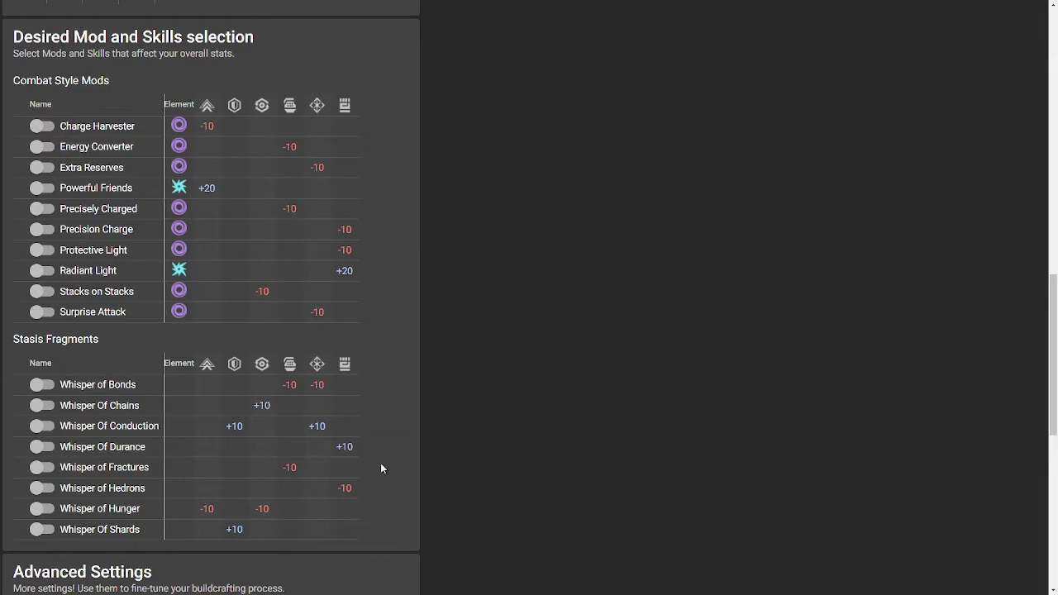
{"action": "scroll", "coordinate": [492, 370], "scroll_direction": "up", "scroll_amount": 15}
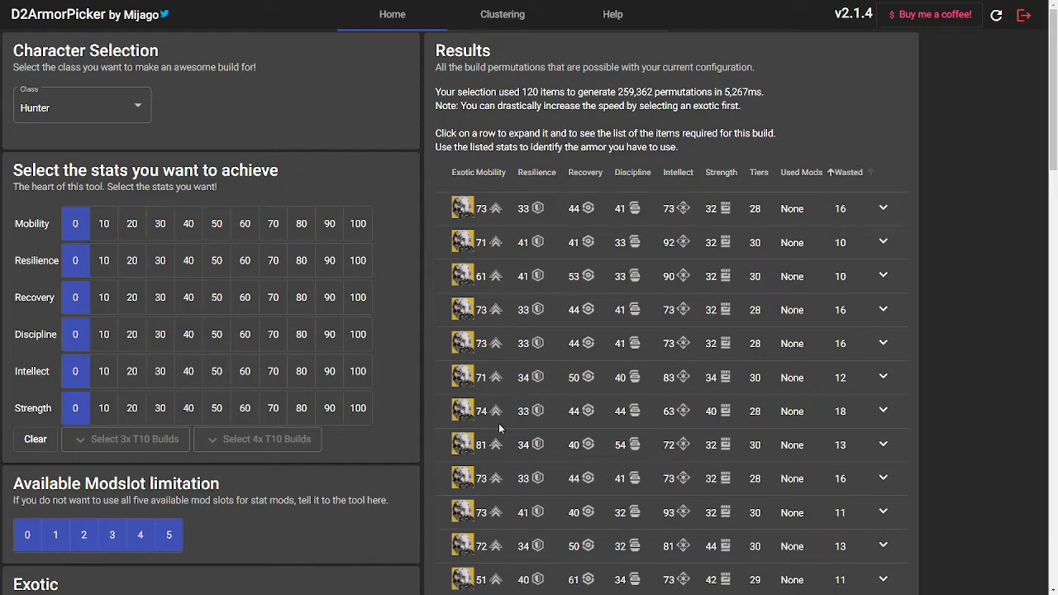
Enable the Charge Harvester and Powerful Friends combat style mods in the desired mod selection
{"action": "scroll", "coordinate": [285, 426], "scroll_direction": "down", "scroll_amount": 8}
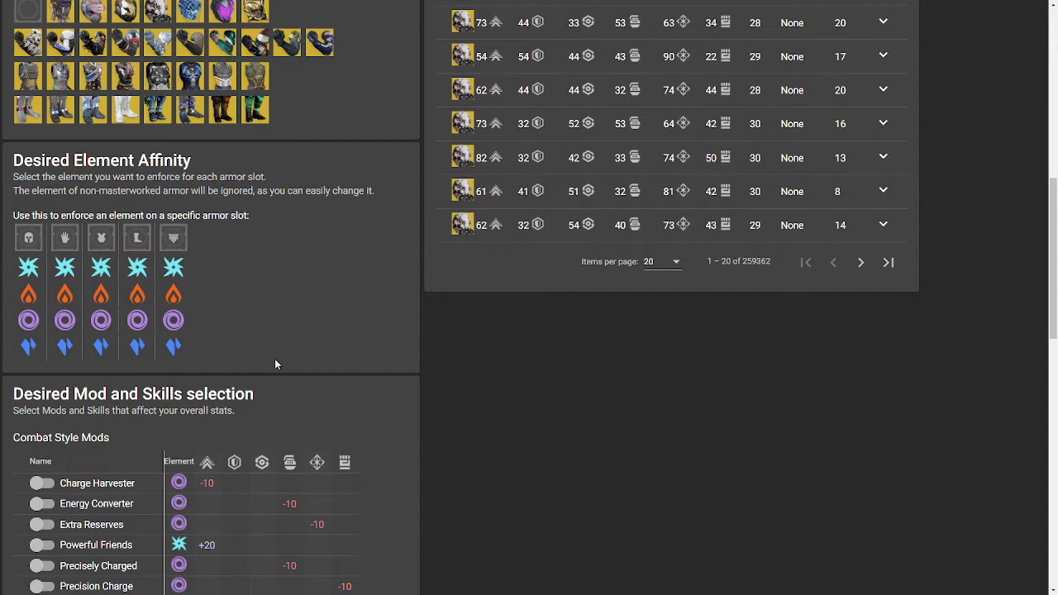
{"action": "scroll", "coordinate": [296, 351], "scroll_direction": "down", "scroll_amount": 3}
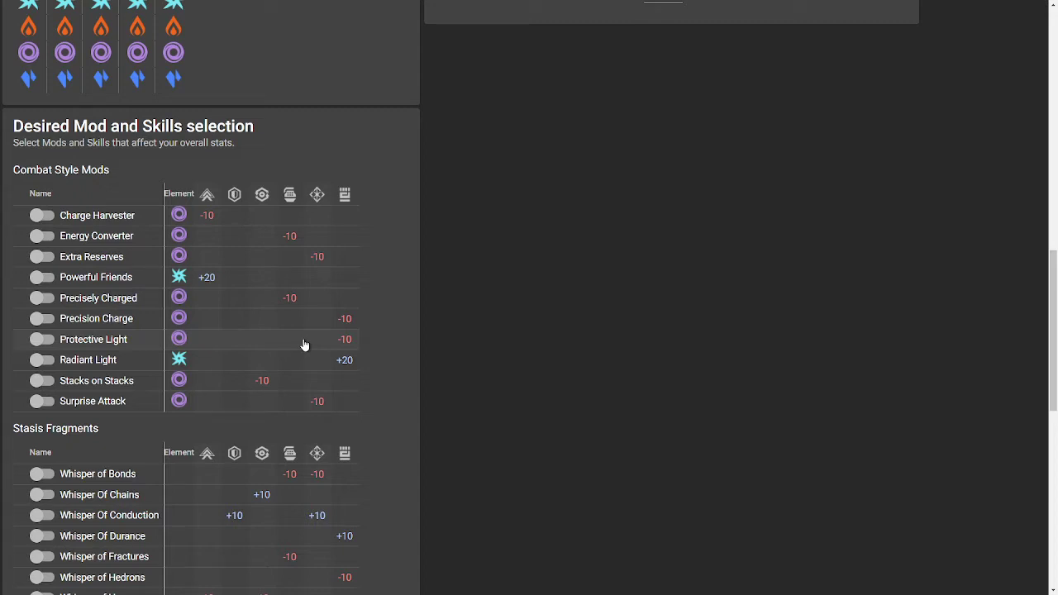
{"action": "left_click", "coordinate": [40, 216]}
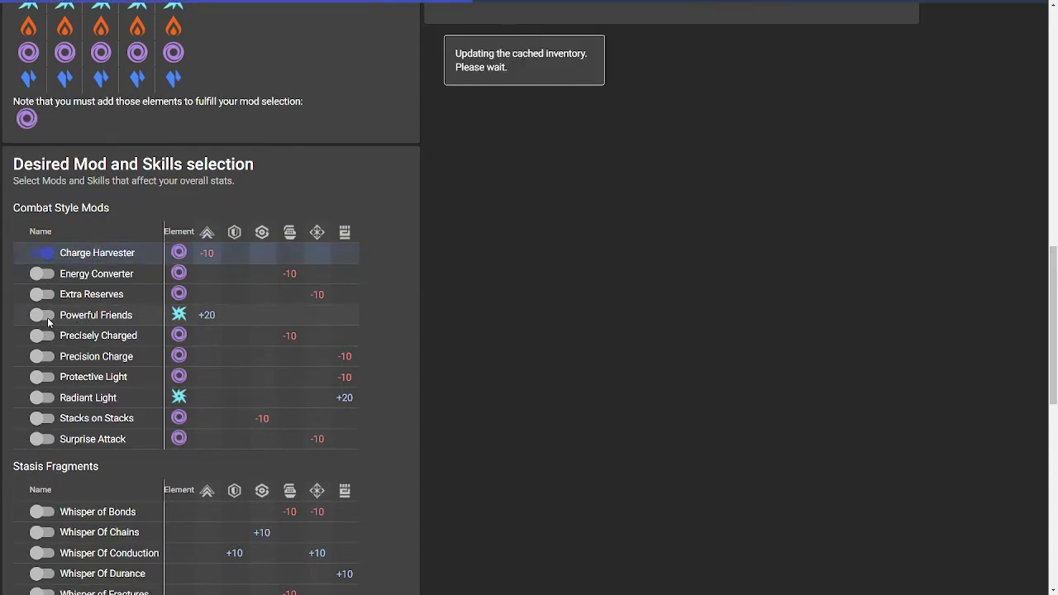
{"action": "left_click", "coordinate": [44, 316]}
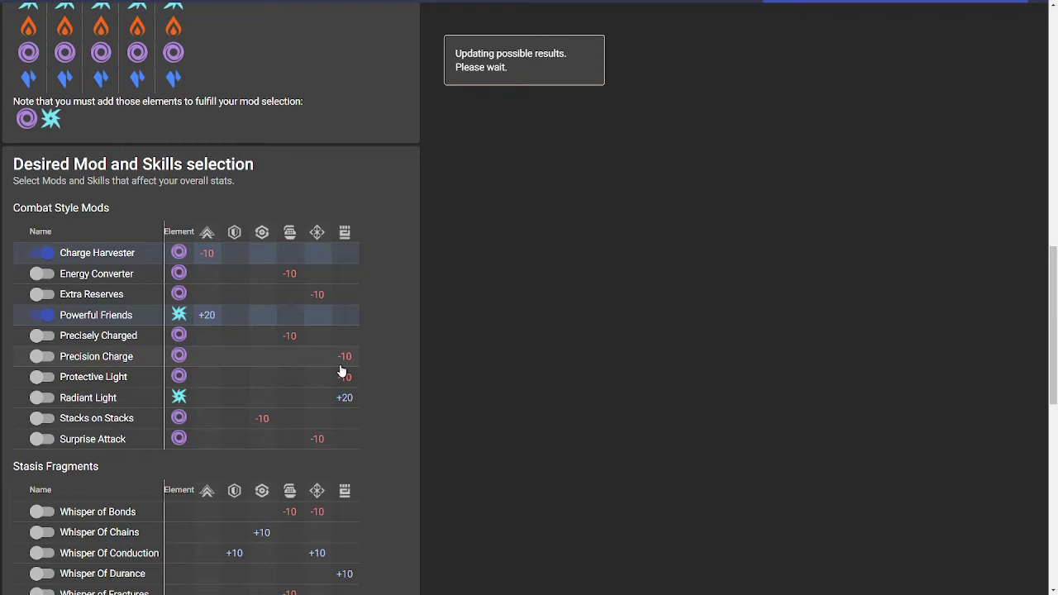
Try to restrict the results to The Sixth Coyote and limit the available mod slots to 4
{"action": "scroll", "coordinate": [341, 372], "scroll_direction": "up", "scroll_amount": 5}
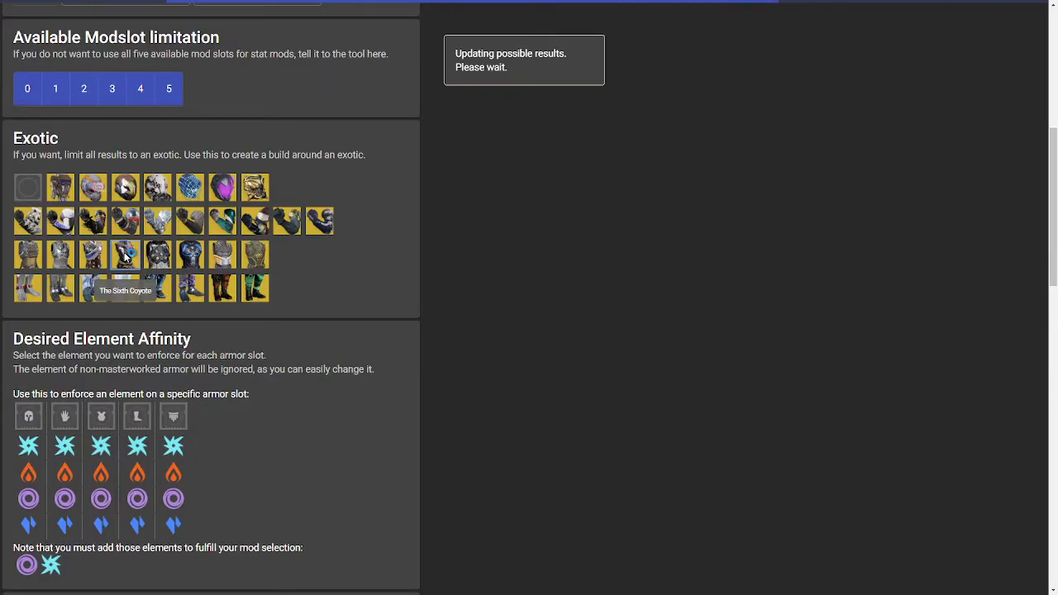
{"action": "scroll", "coordinate": [481, 343], "scroll_direction": "up", "scroll_amount": 5}
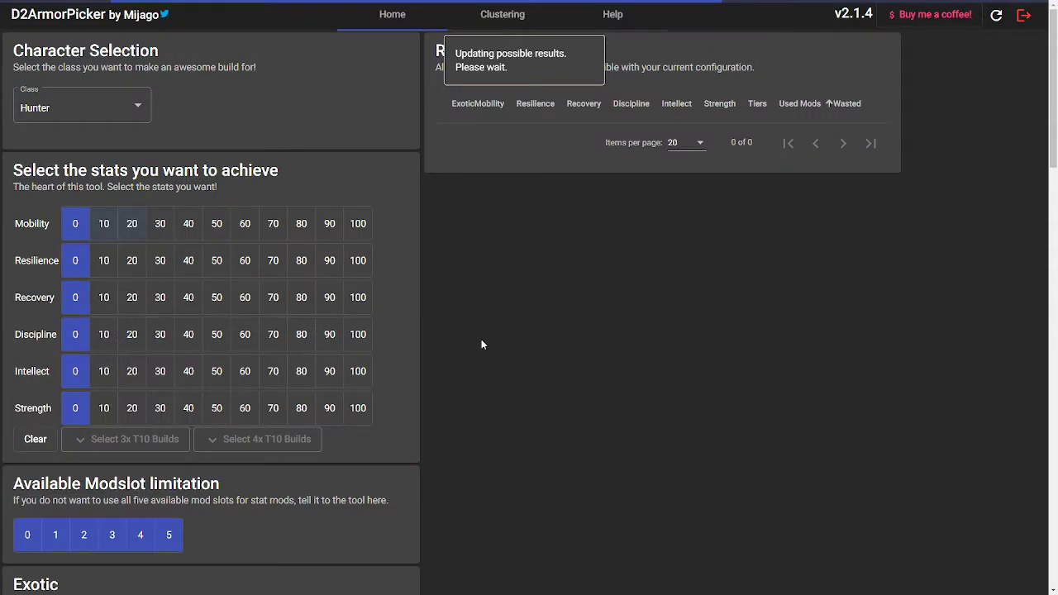
{"action": "scroll", "coordinate": [482, 344], "scroll_direction": "down", "scroll_amount": 1}
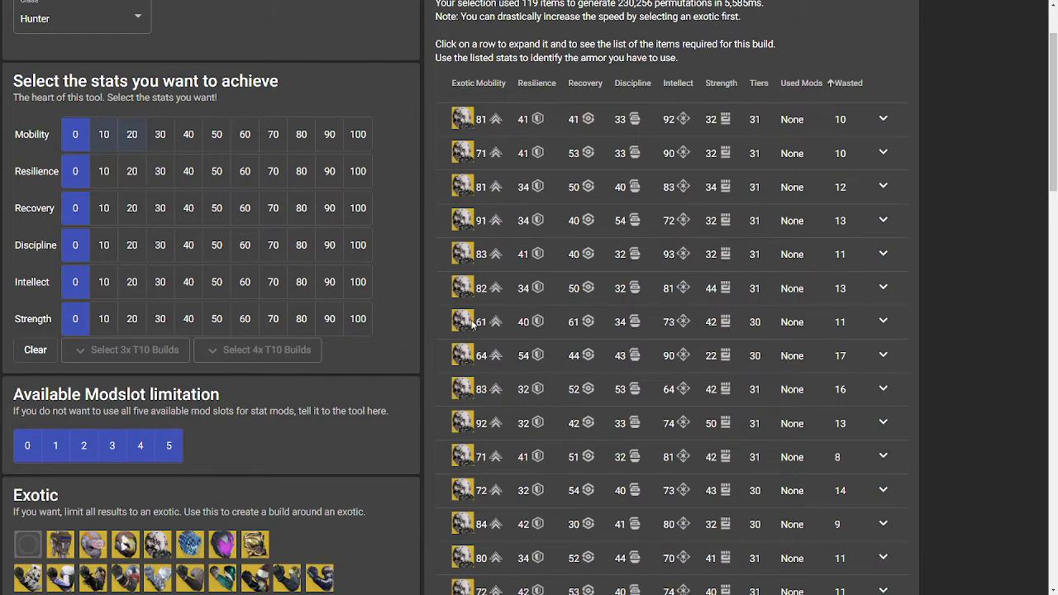
{"action": "scroll", "coordinate": [330, 405], "scroll_direction": "down", "scroll_amount": 1}
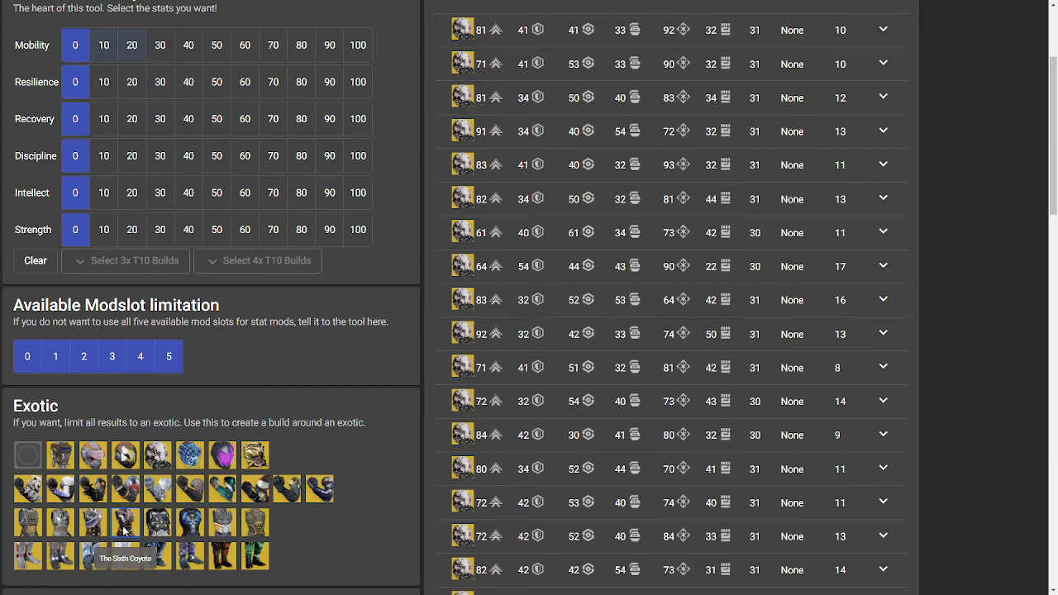
{"action": "left_click", "coordinate": [125, 527]}
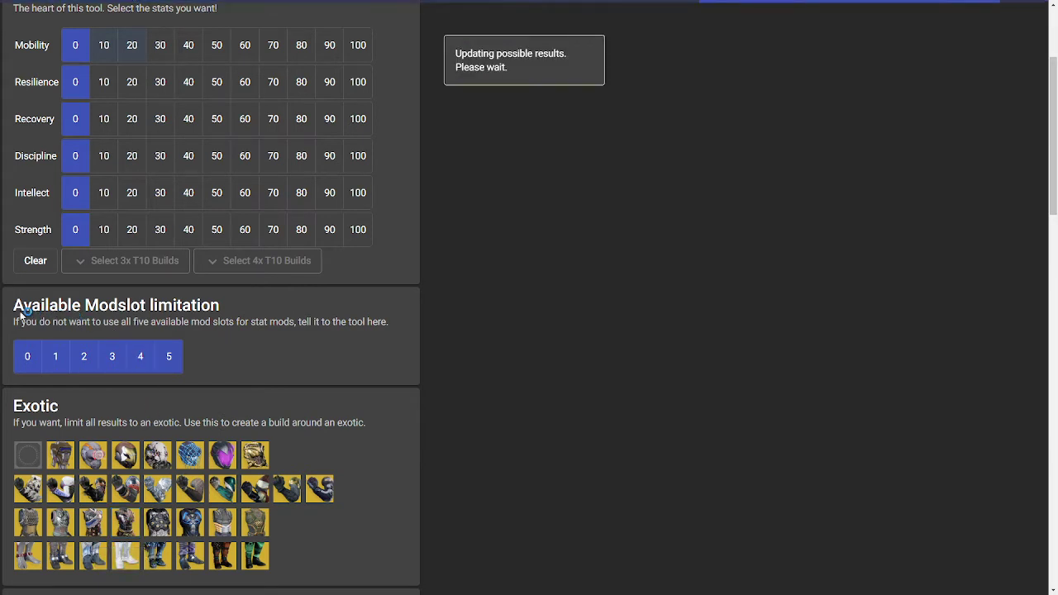
{"action": "left_click", "coordinate": [142, 362]}
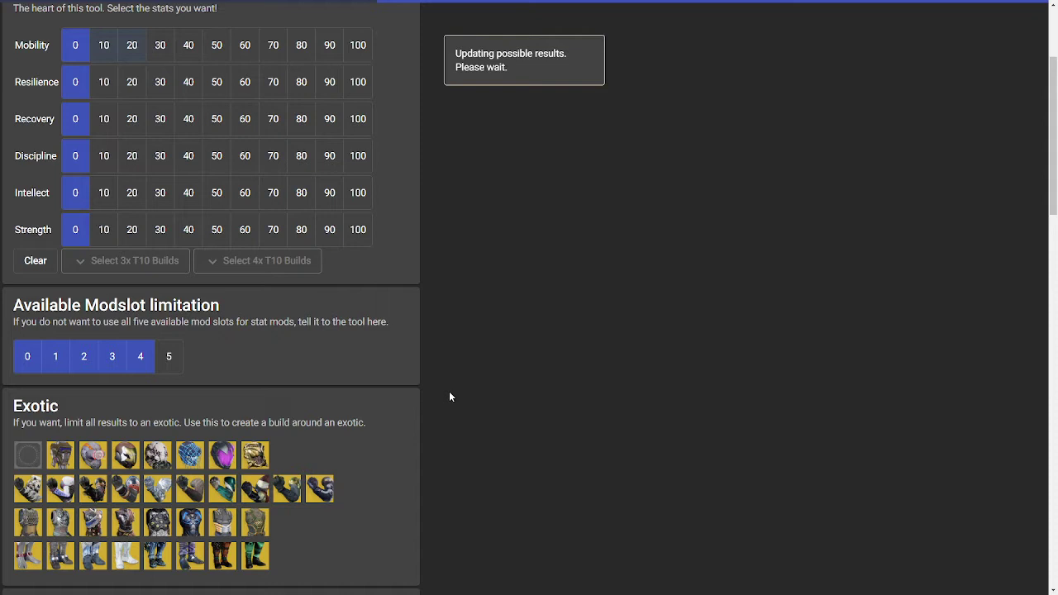
Limit the build results to The Sixth Coyote exotic chest armor
{"action": "scroll", "coordinate": [450, 396], "scroll_direction": "down", "scroll_amount": 6}
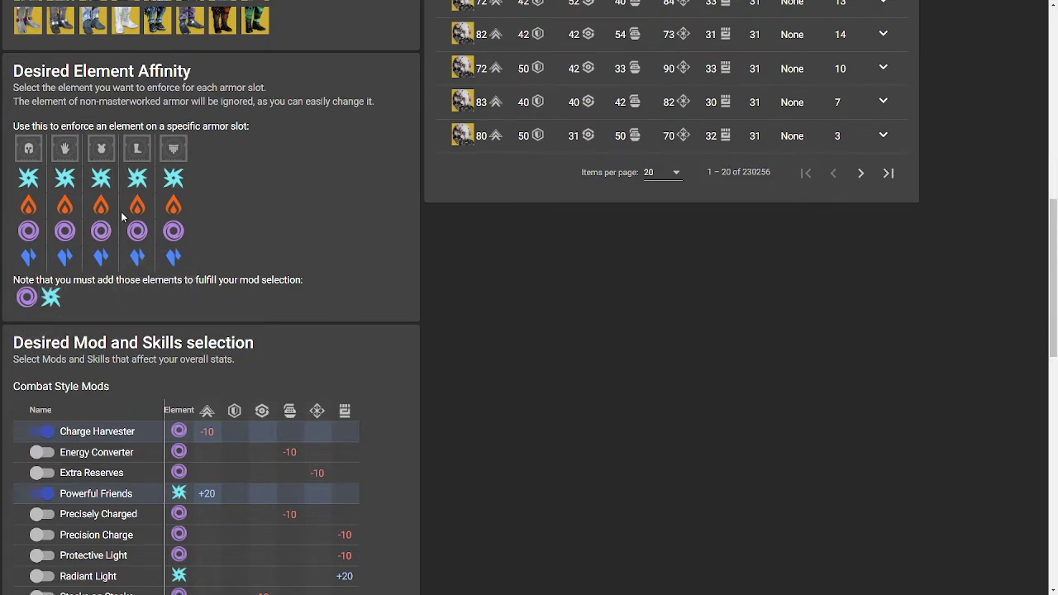
{"action": "scroll", "coordinate": [257, 272], "scroll_direction": "up", "scroll_amount": 2}
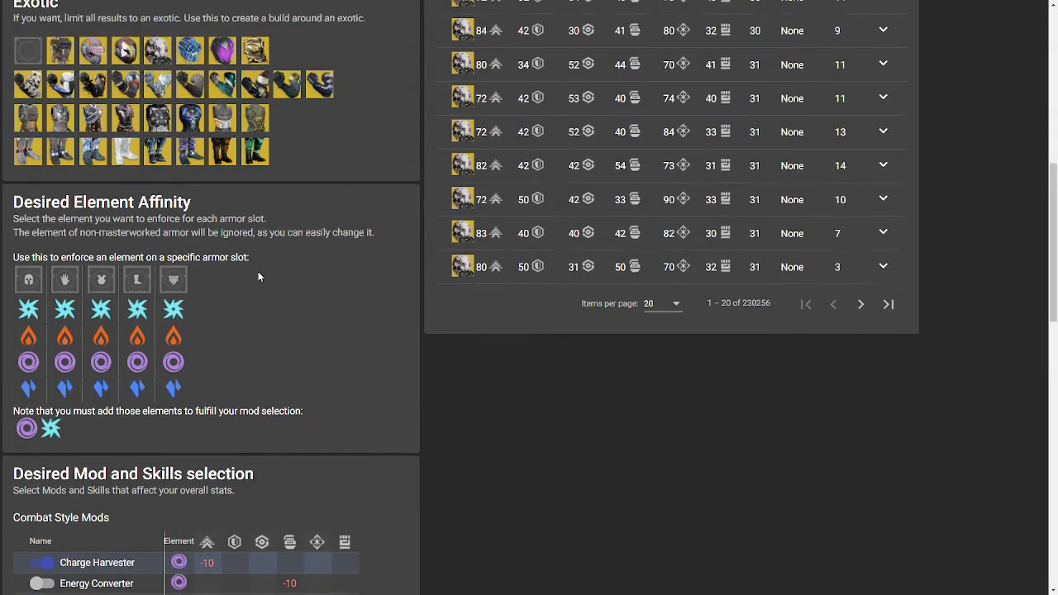
{"action": "left_click", "coordinate": [125, 165]}
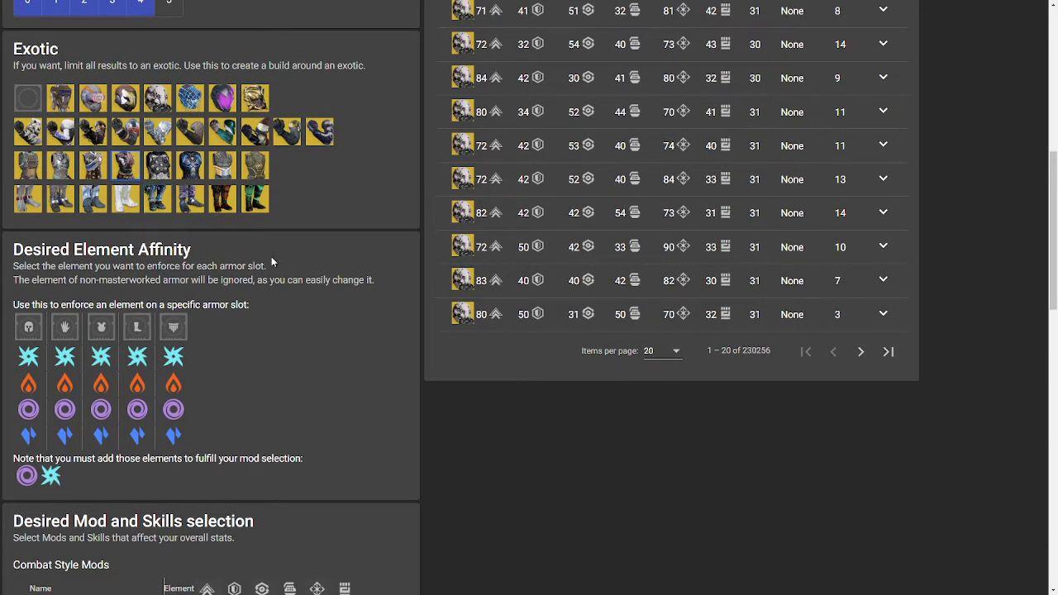
Set both the Mobility and Intellect stat targets to 100
{"action": "scroll", "coordinate": [410, 305], "scroll_direction": "up", "scroll_amount": 5}
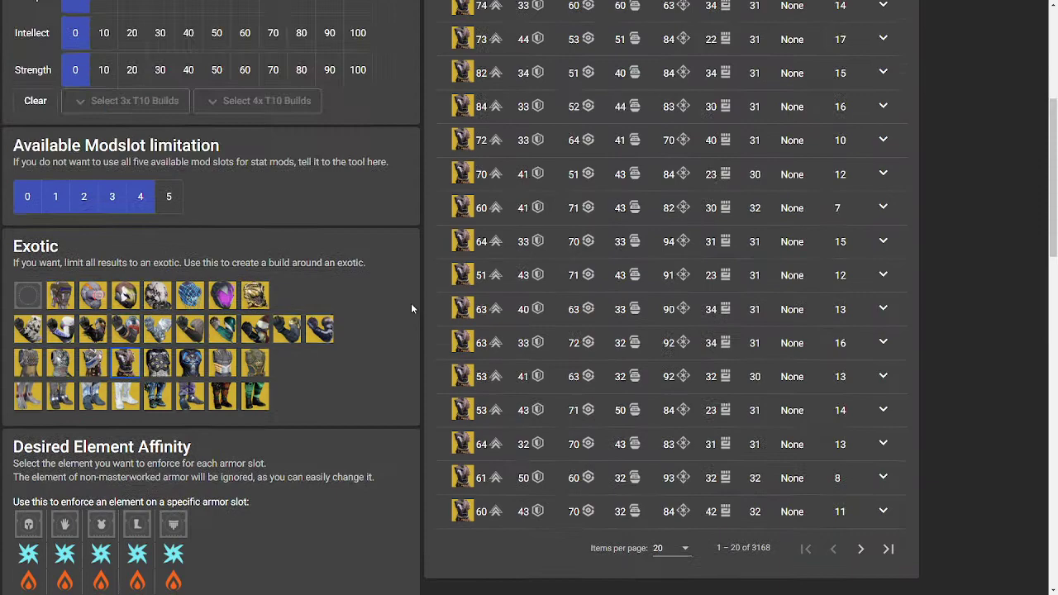
{"action": "scroll", "coordinate": [410, 308], "scroll_direction": "up", "scroll_amount": 1}
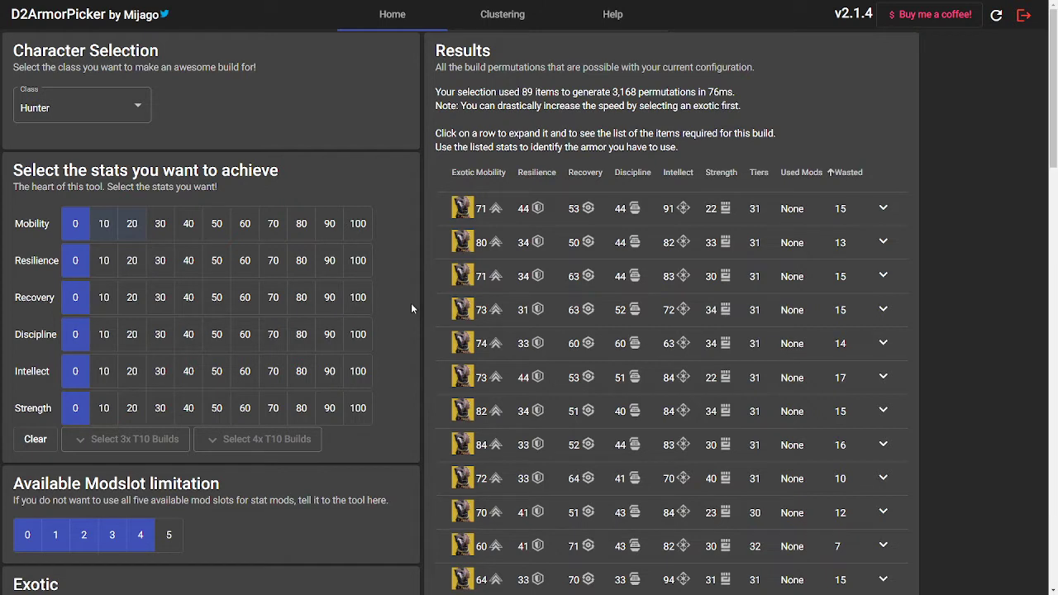
{"action": "mouse_move", "coordinate": [372, 245]}
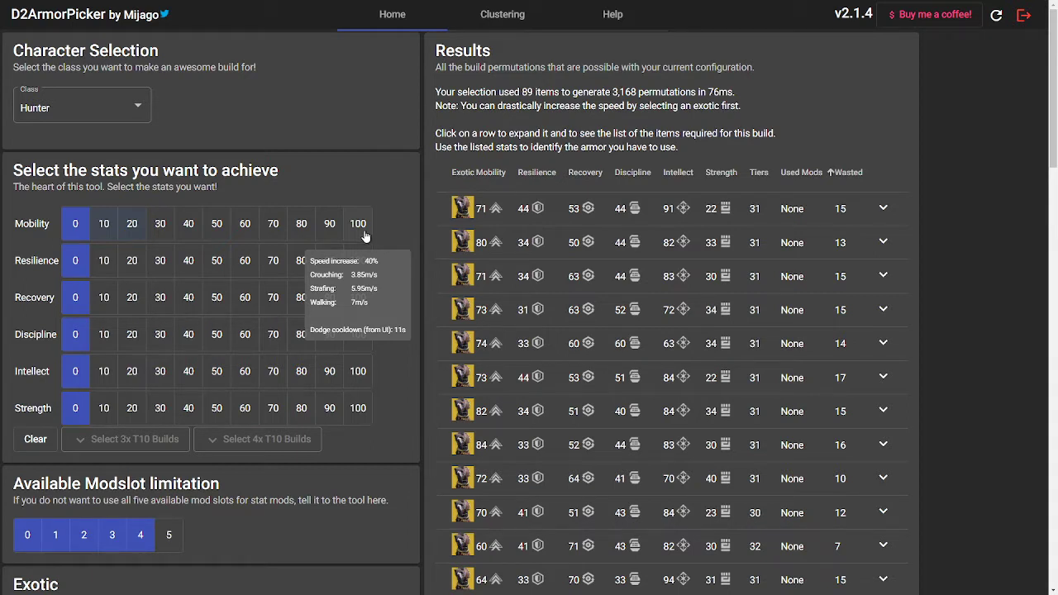
{"action": "left_click", "coordinate": [357, 227]}
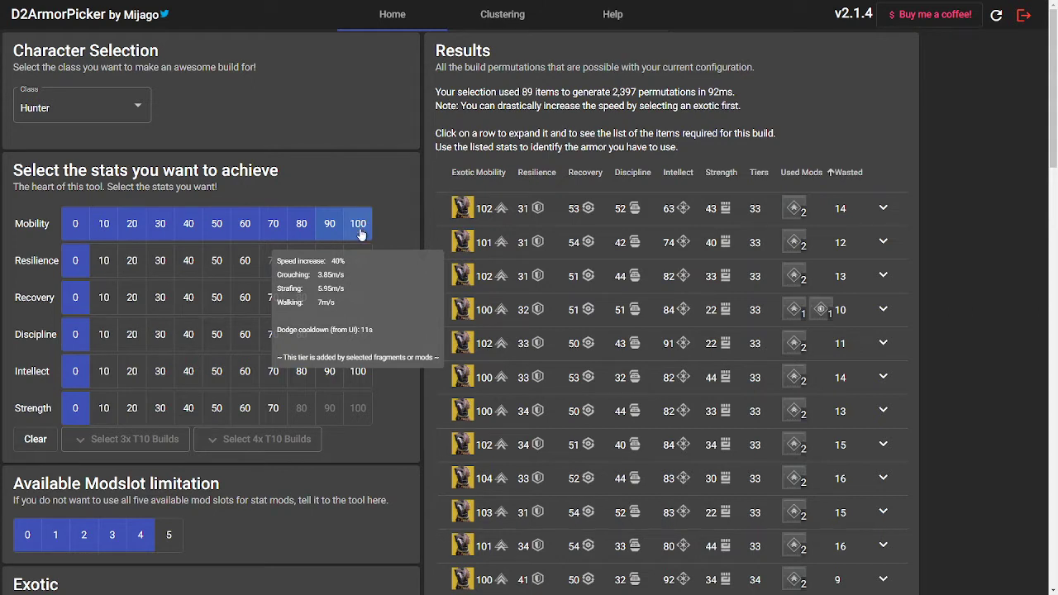
{"action": "left_click", "coordinate": [357, 373]}
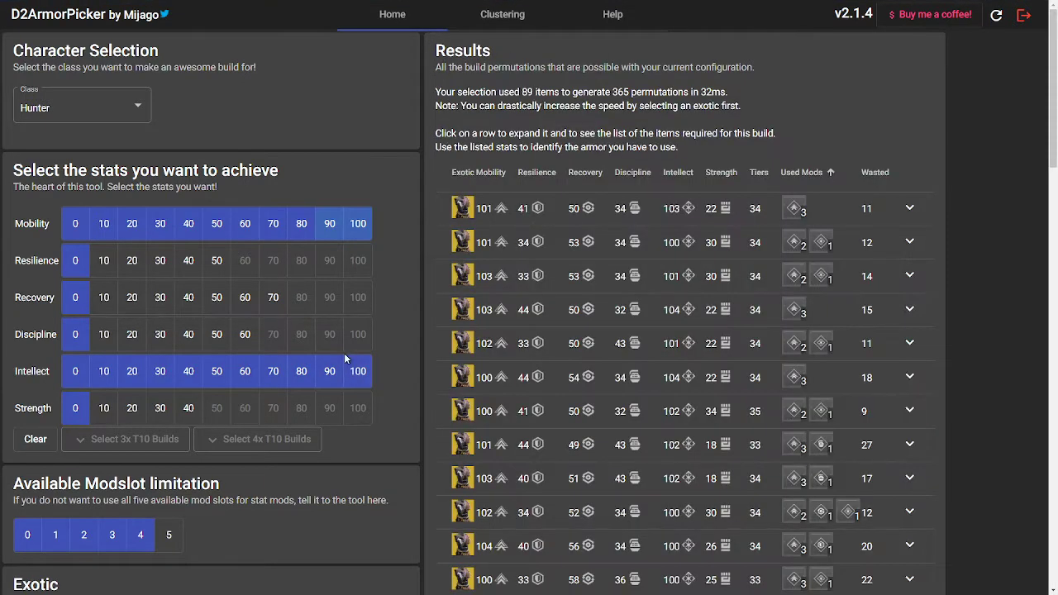
Try a Recovery target of 70, and settle on 60 instead
{"action": "mouse_move", "coordinate": [281, 308]}
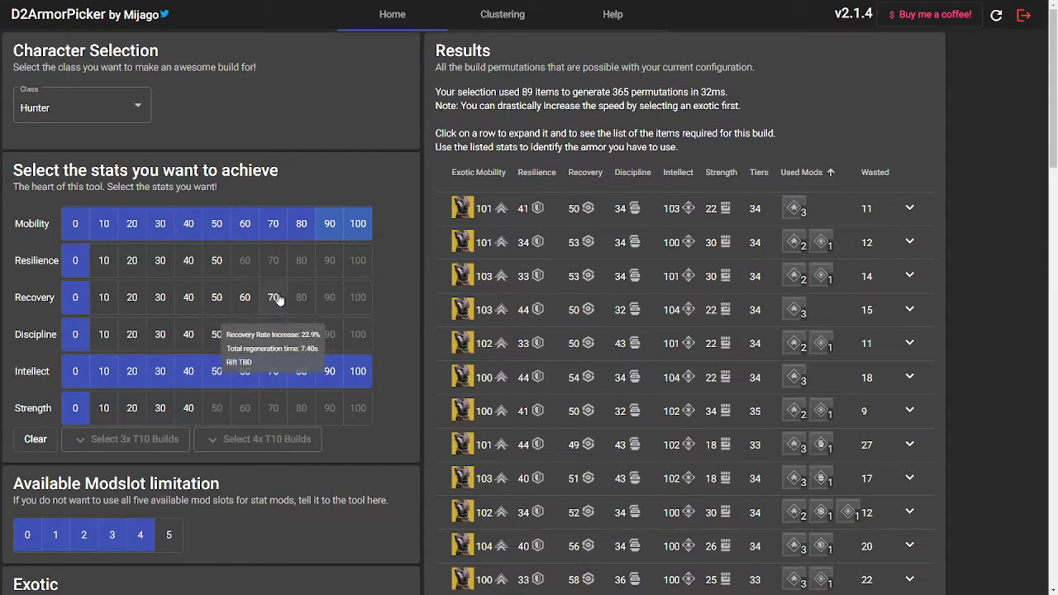
{"action": "left_click", "coordinate": [276, 298]}
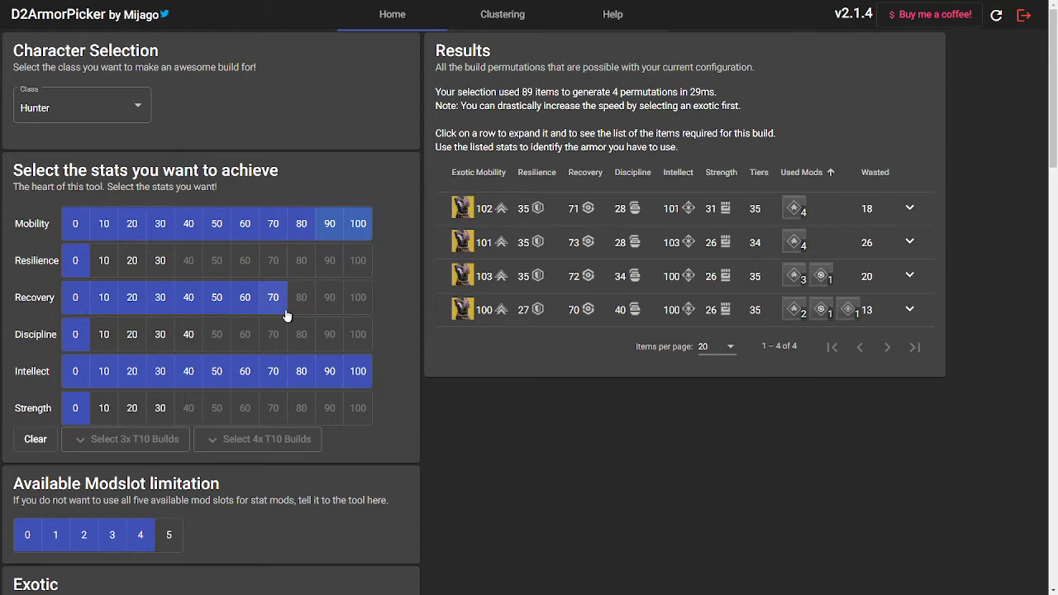
{"action": "left_click", "coordinate": [244, 297]}
Set the remaining stat targets to Resilience 50, Discipline 40 and Strength 10
{"action": "mouse_move", "coordinate": [259, 402]}
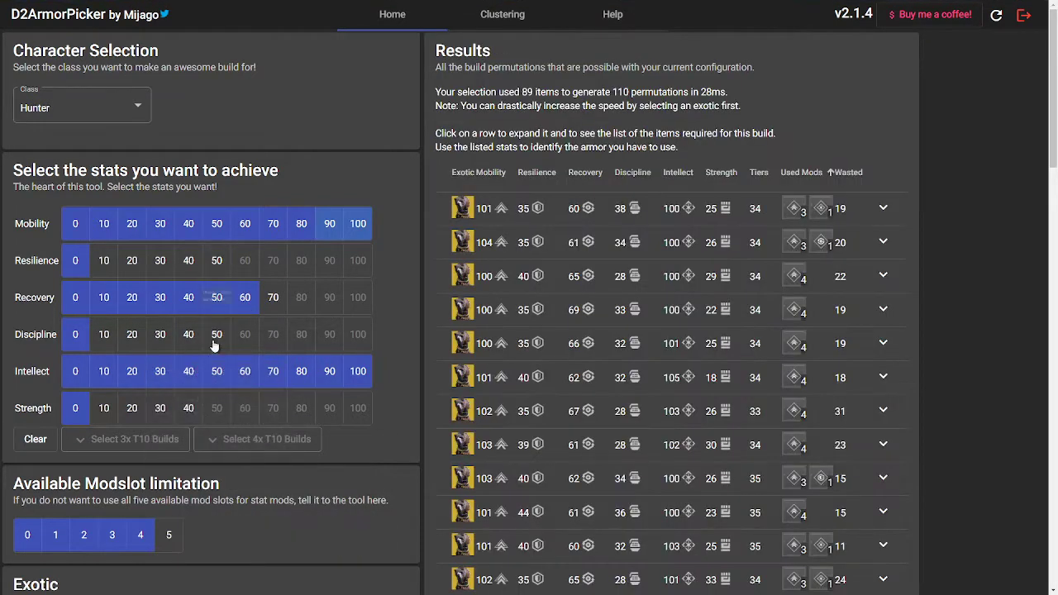
{"action": "mouse_move", "coordinate": [213, 363]}
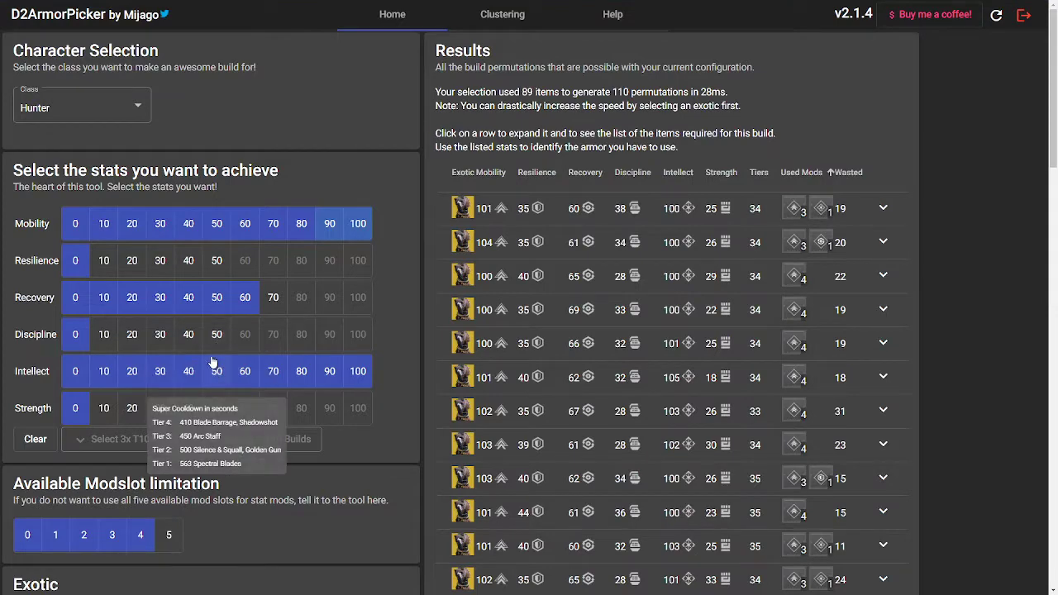
{"action": "left_click", "coordinate": [217, 261]}
{"action": "mouse_move", "coordinate": [213, 399]}
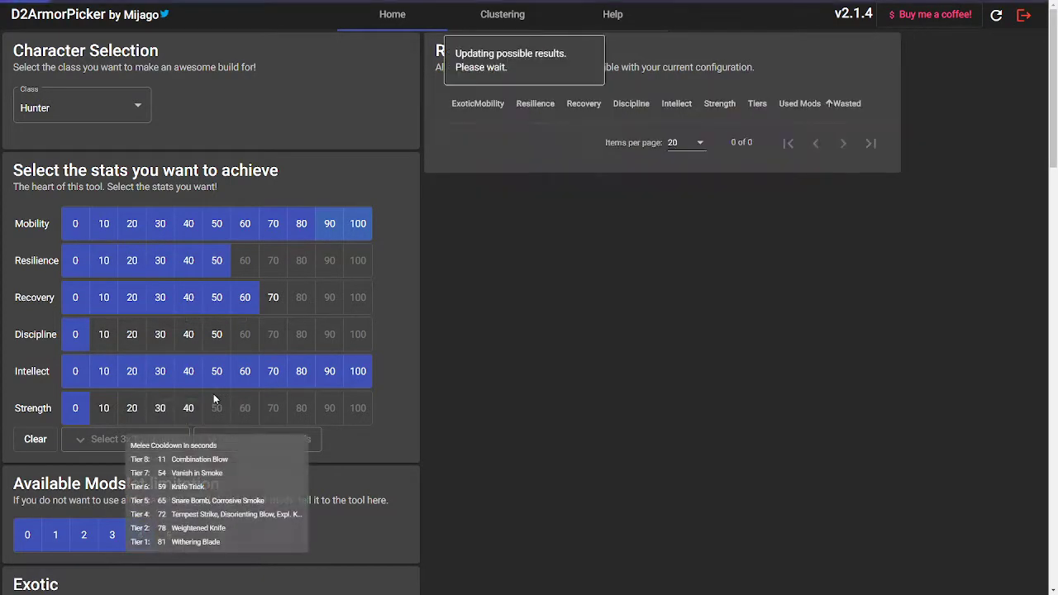
{"action": "left_click", "coordinate": [188, 334]}
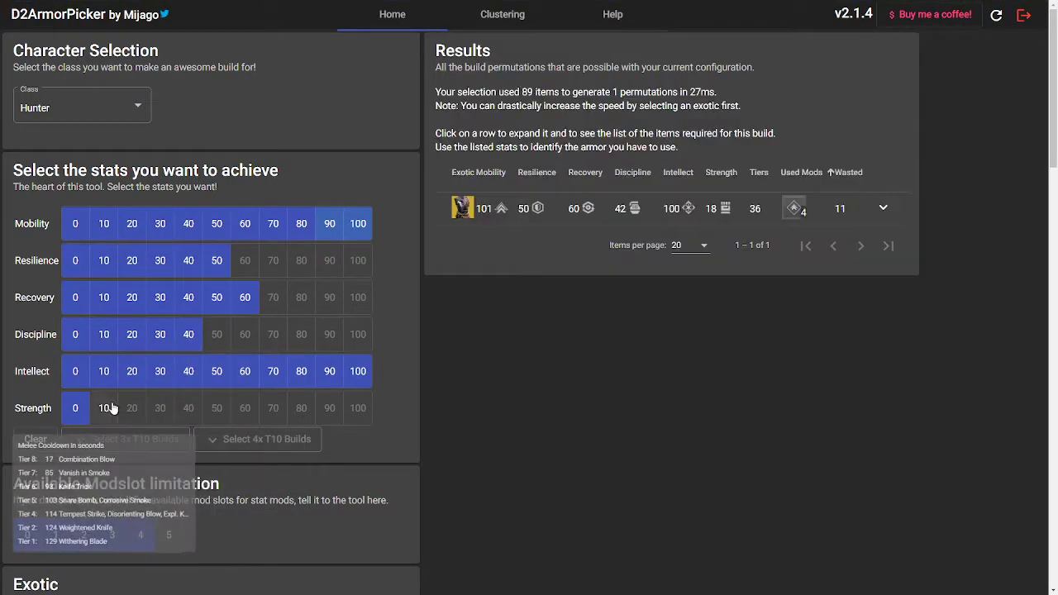
{"action": "left_click", "coordinate": [111, 408]}
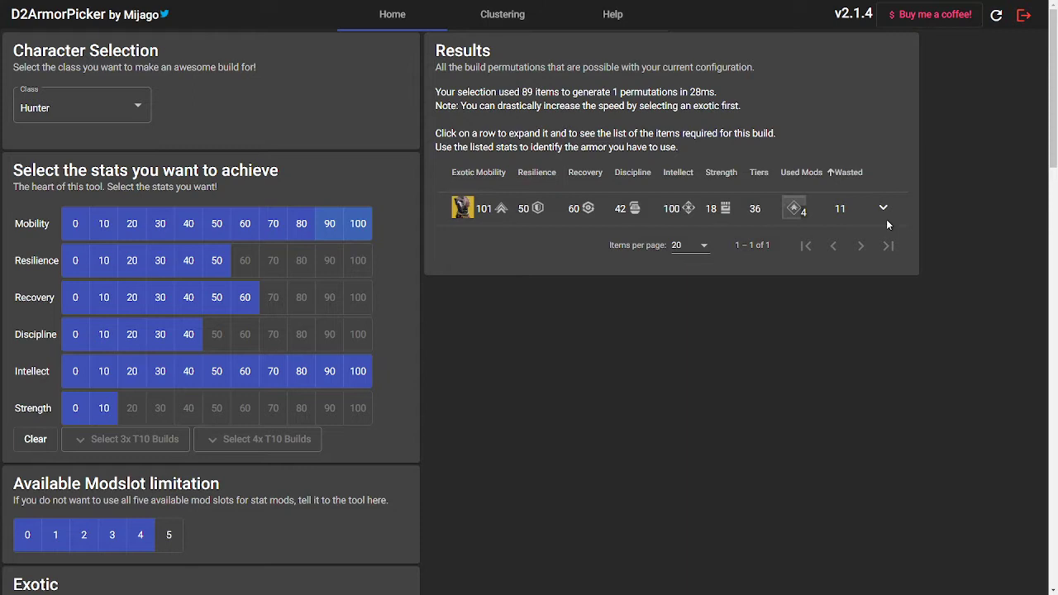
Expand the only remaining build to show its armor pieces, stat mods and equip options
{"action": "mouse_move", "coordinate": [793, 208]}
{"action": "left_click", "coordinate": [883, 209]}
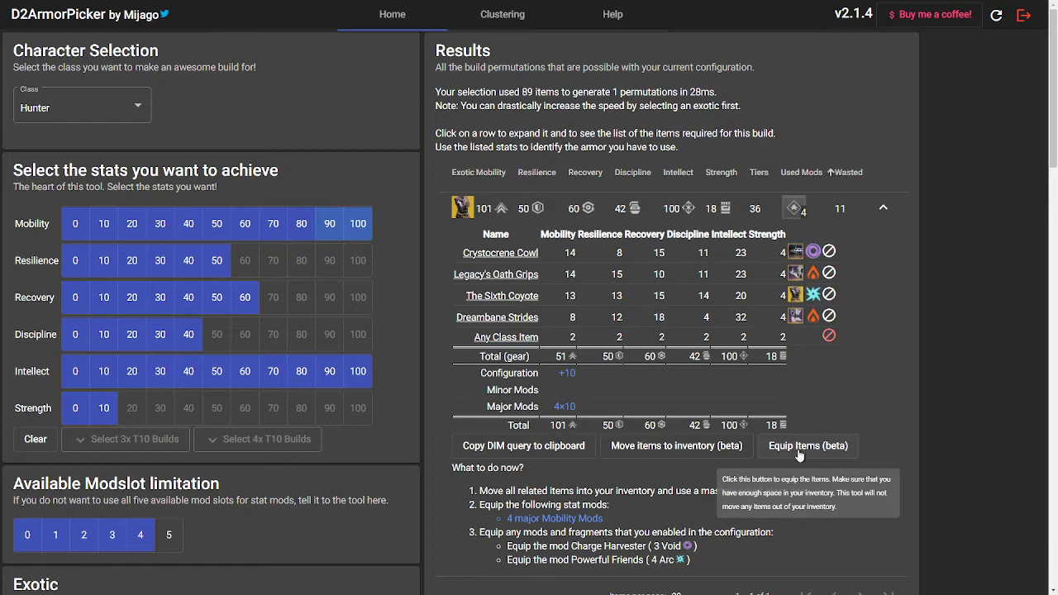
Copy the build's DIM query and switch to the DIM inventory to search for its armor pieces with it
{"action": "scroll", "coordinate": [743, 458], "scroll_direction": "down", "scroll_amount": 2}
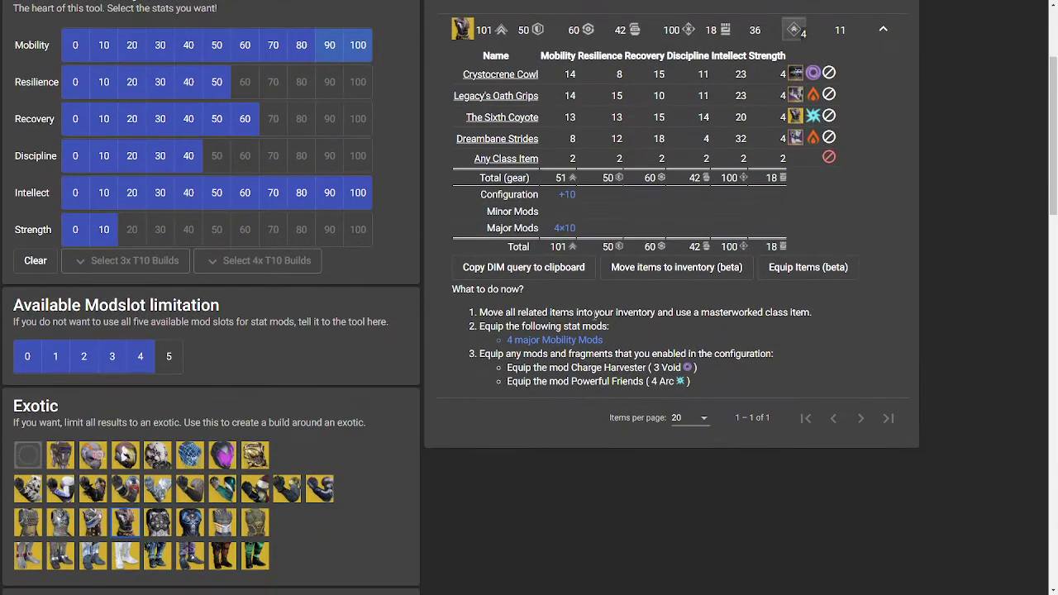
{"action": "left_click", "coordinate": [545, 268]}
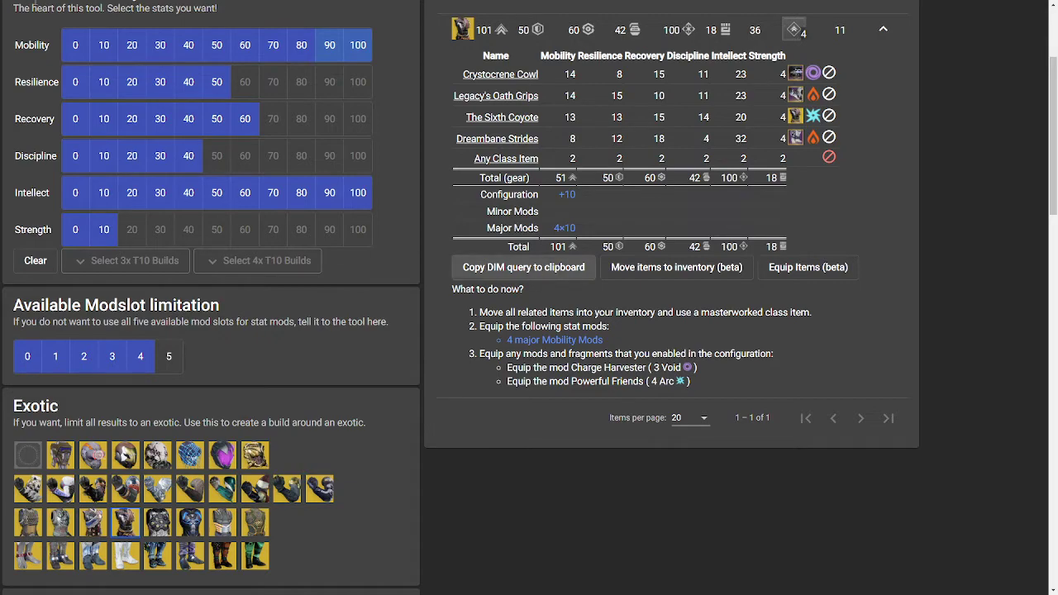
{"action": "left_click", "coordinate": [214, 8]}
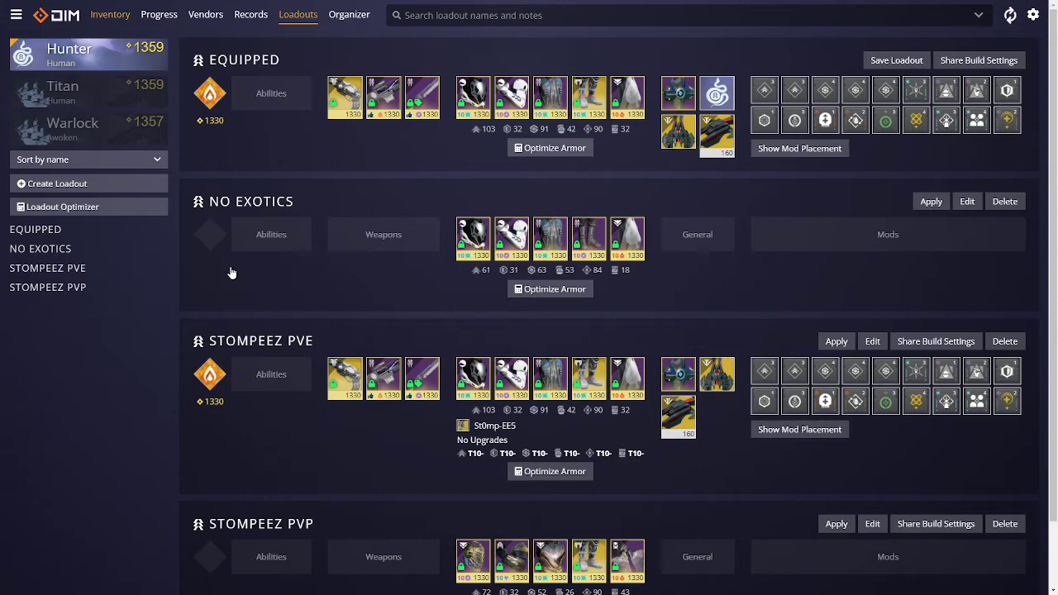
{"action": "key", "text": "alt+Left"}
{"action": "left_click", "coordinate": [565, 15]}
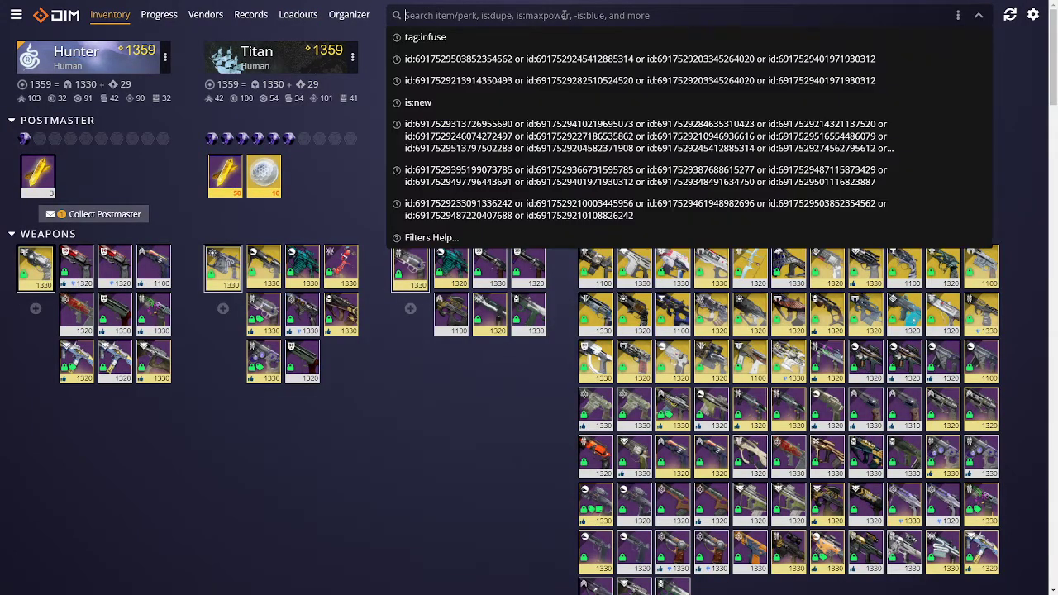
{"action": "key", "text": "ctrl+v"}
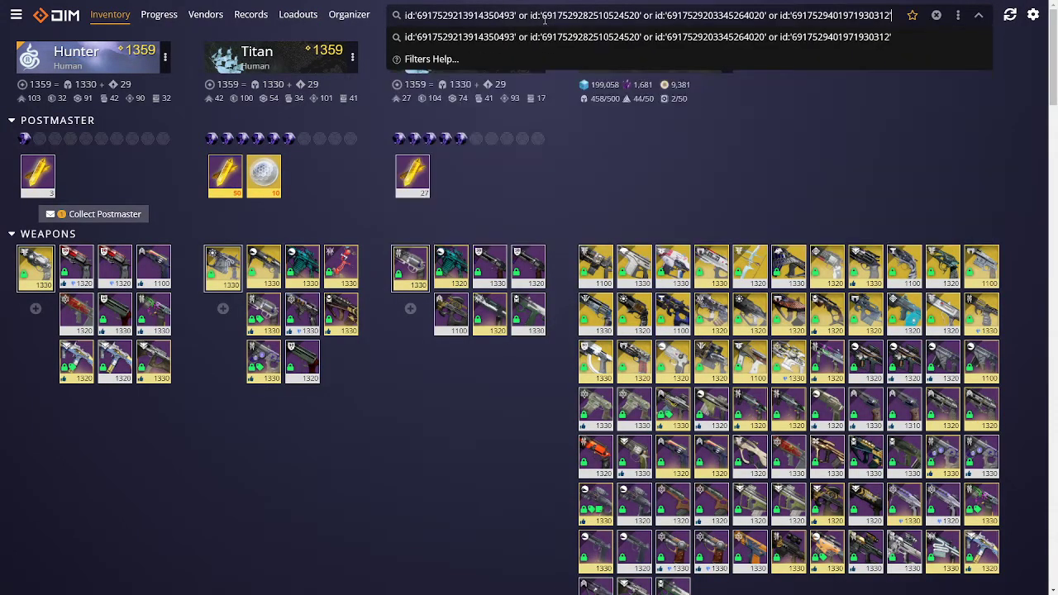
Equip the four matching pieces on the Hunter: the helmet, gauntlets, The Sixth Coyote chest armor and leg armor
{"action": "scroll", "coordinate": [527, 358], "scroll_direction": "down", "scroll_amount": 10}
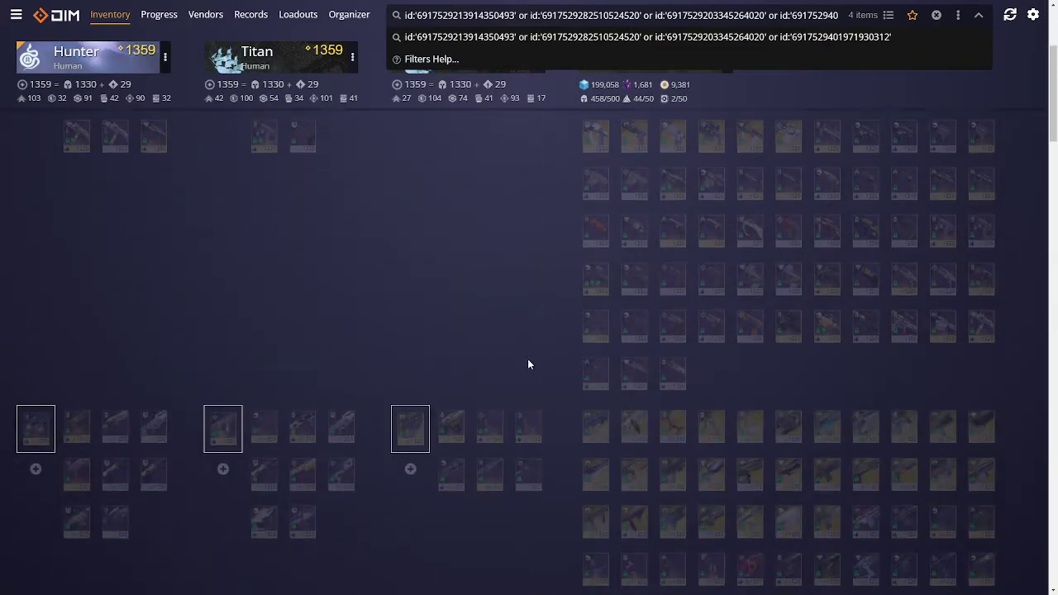
{"action": "scroll", "coordinate": [538, 323], "scroll_direction": "down", "scroll_amount": 5}
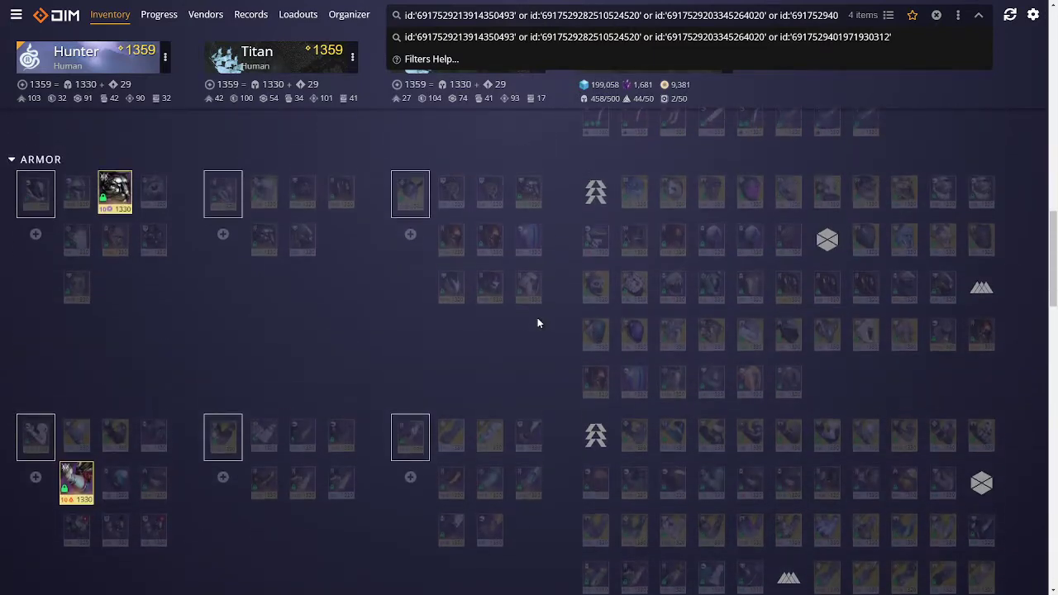
{"action": "scroll", "coordinate": [161, 321], "scroll_direction": "down", "scroll_amount": 5}
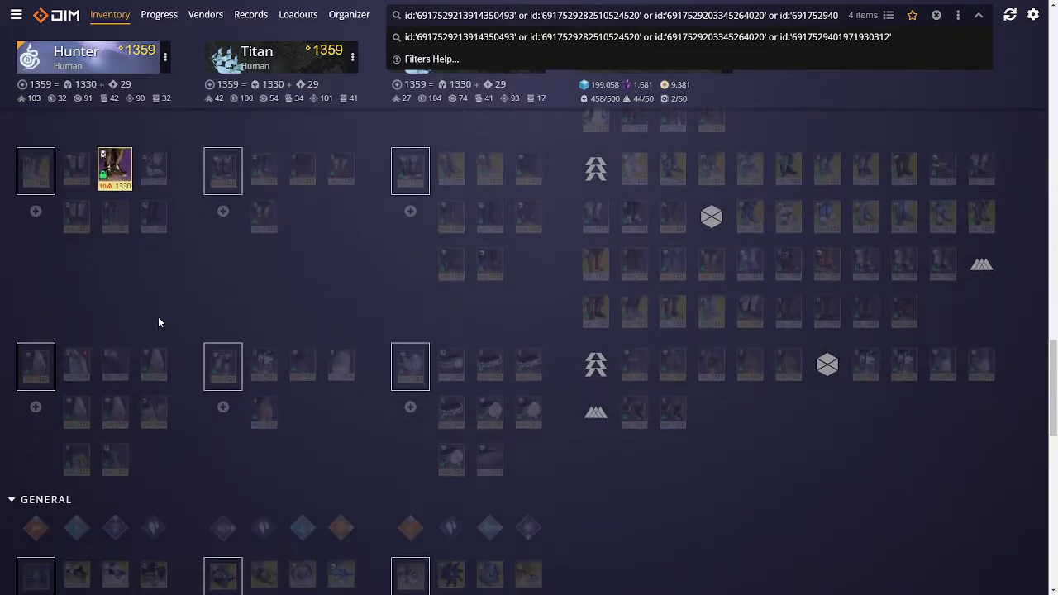
{"action": "scroll", "coordinate": [159, 320], "scroll_direction": "down", "scroll_amount": 2}
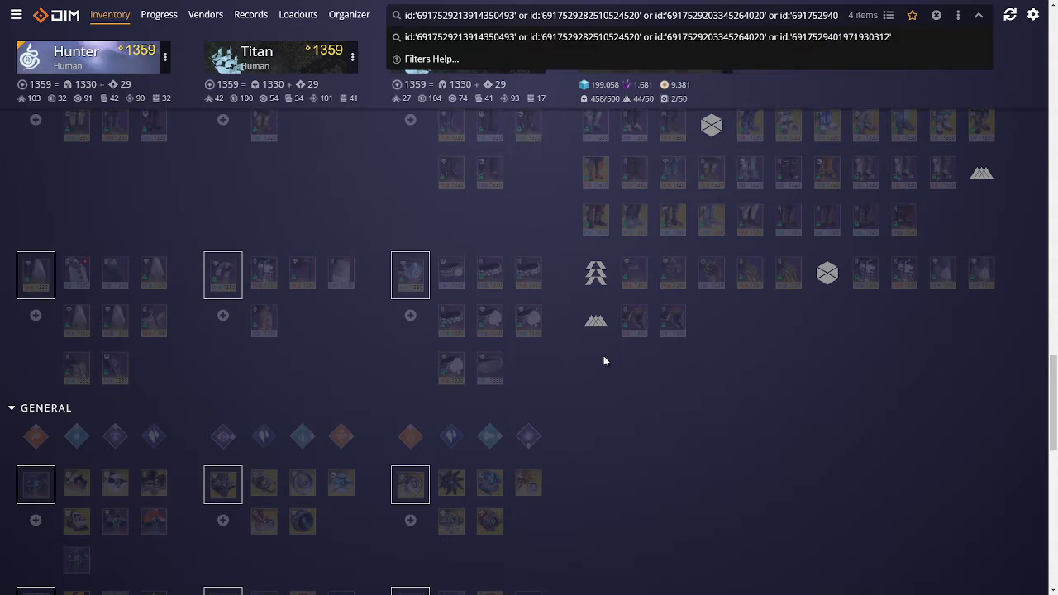
{"action": "scroll", "coordinate": [176, 282], "scroll_direction": "up", "scroll_amount": 8}
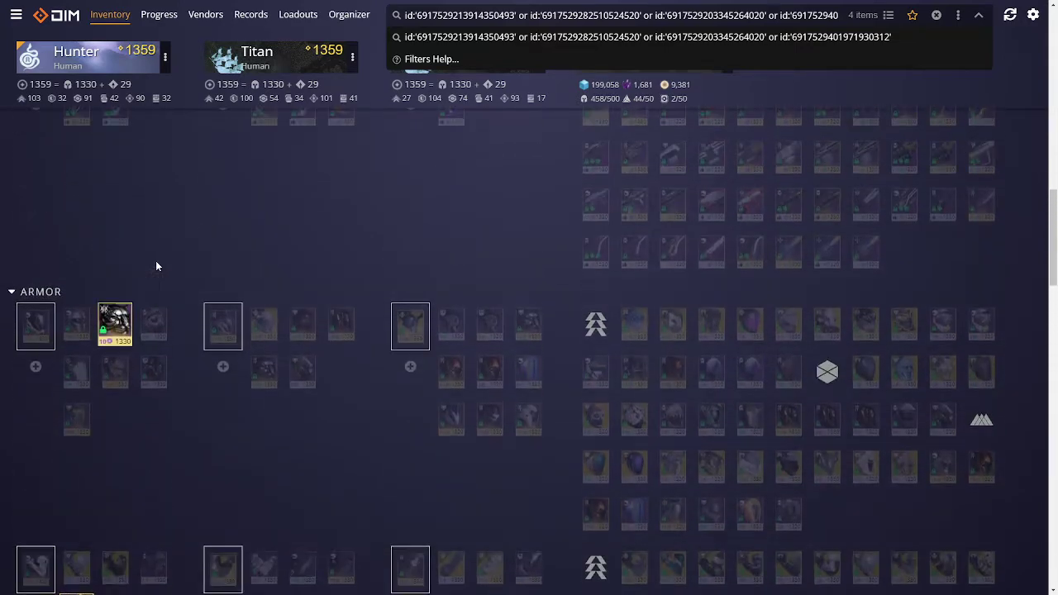
{"action": "left_click_drag", "start_coordinate": [115, 371], "coordinate": [48, 368]}
{"action": "scroll", "coordinate": [114, 387], "scroll_direction": "down", "scroll_amount": 3}
{"action": "scroll", "coordinate": [50, 364], "scroll_direction": "down", "scroll_amount": 3}
{"action": "left_click_drag", "start_coordinate": [115, 322], "coordinate": [51, 335]}
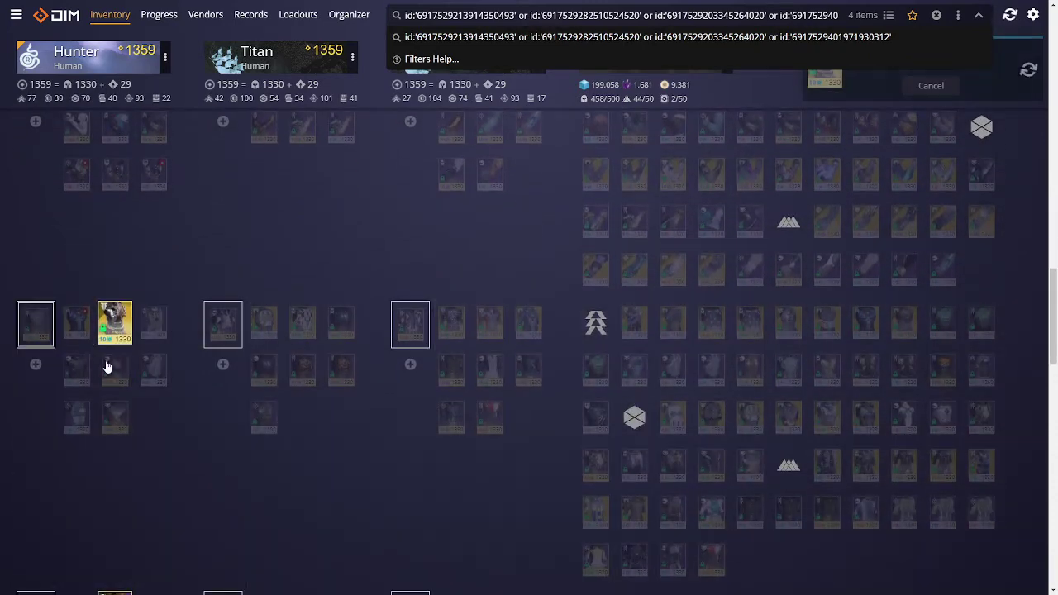
{"action": "scroll", "coordinate": [115, 366], "scroll_direction": "down", "scroll_amount": 4}
{"action": "left_click_drag", "start_coordinate": [154, 256], "coordinate": [39, 263]}
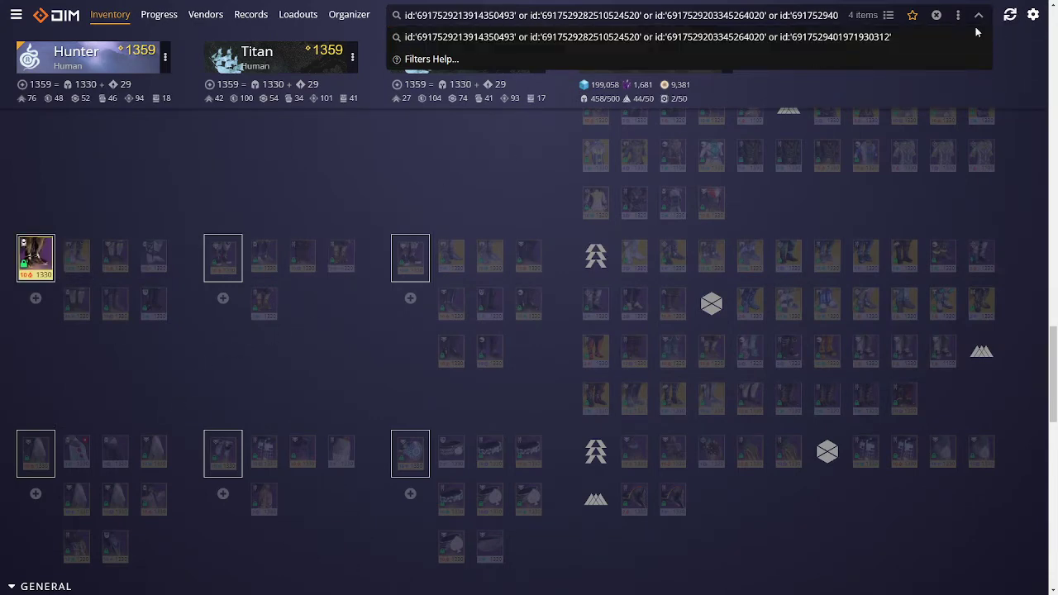
Clear the pasted item query from the inventory search
{"action": "left_click", "coordinate": [935, 15]}
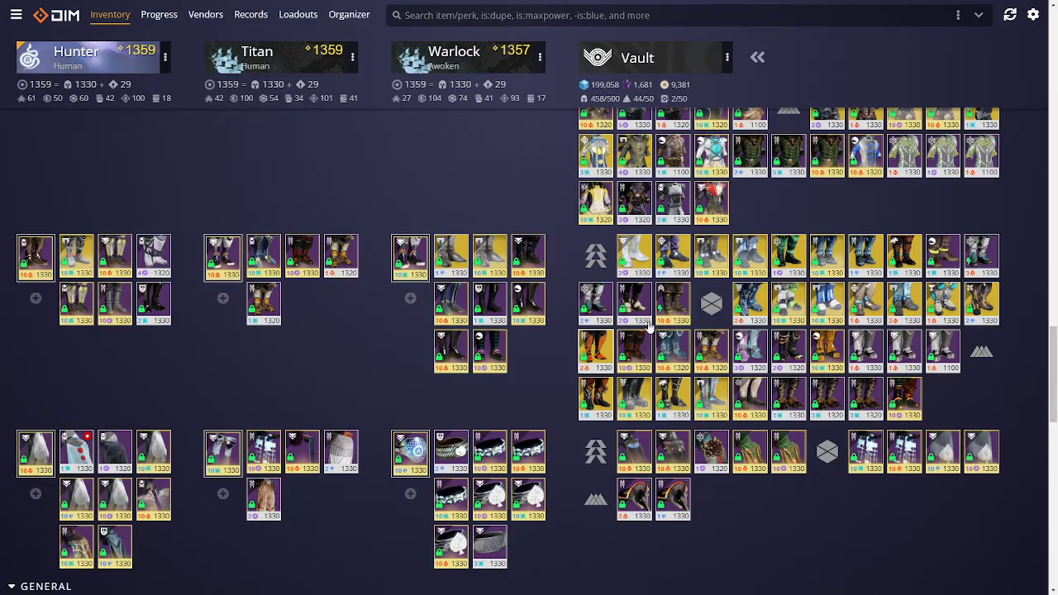
{"action": "scroll", "coordinate": [568, 376], "scroll_direction": "up", "scroll_amount": 6}
{"action": "scroll", "coordinate": [408, 348], "scroll_direction": "up", "scroll_amount": 10}
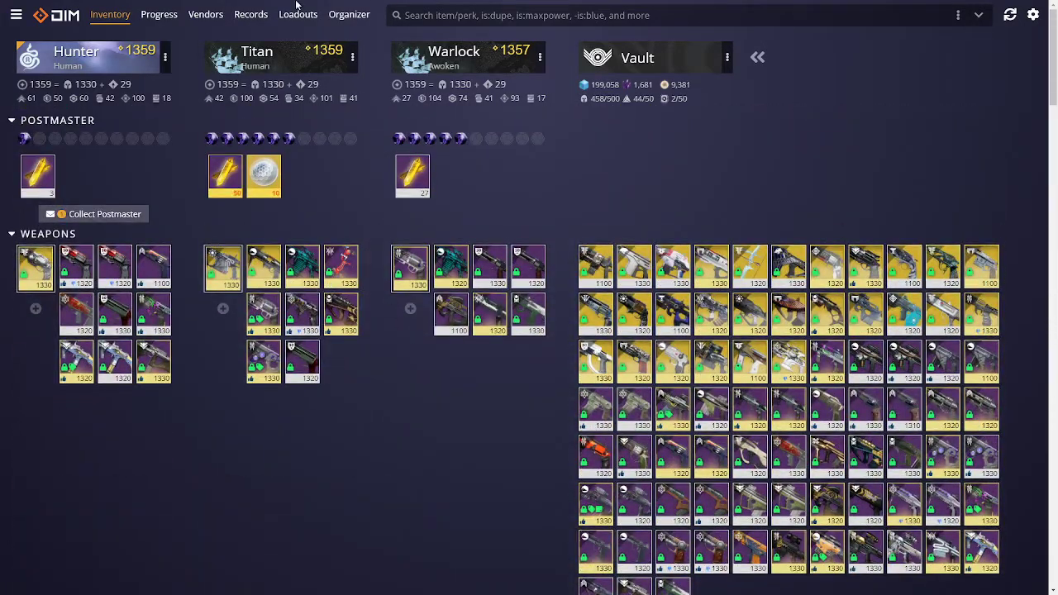
Leave full-screen view and open the Loadout Optimizer for the Hunter
{"action": "mouse_move", "coordinate": [295, 5]}
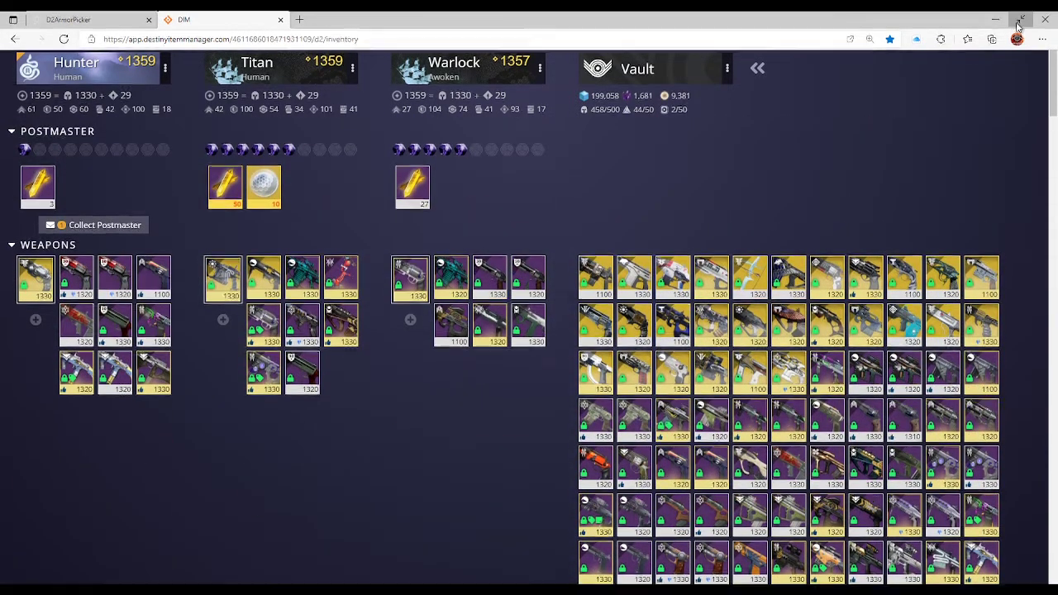
{"action": "left_click", "coordinate": [1018, 27]}
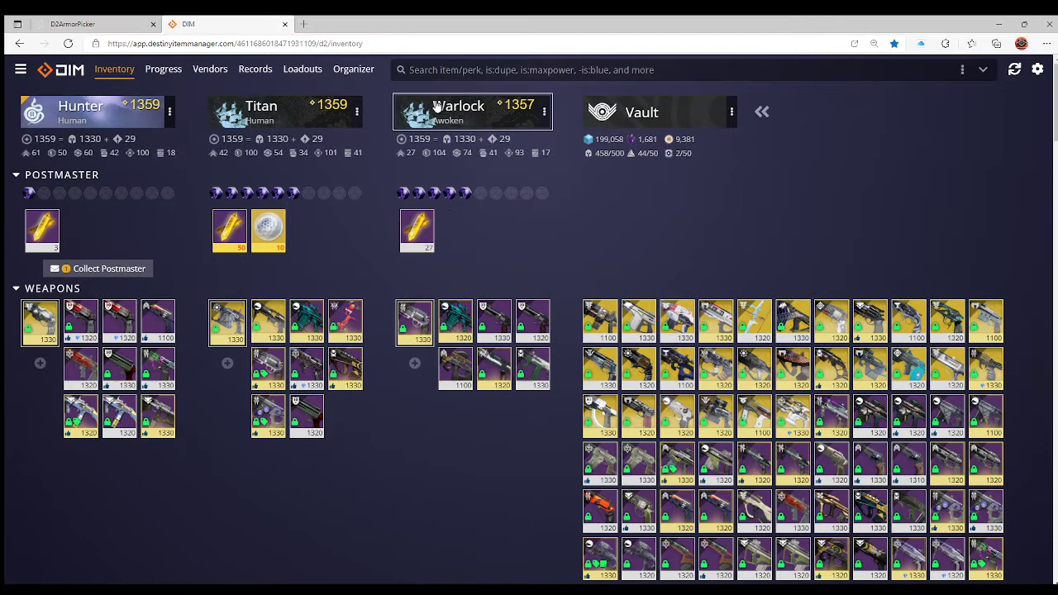
{"action": "left_click", "coordinate": [302, 69]}
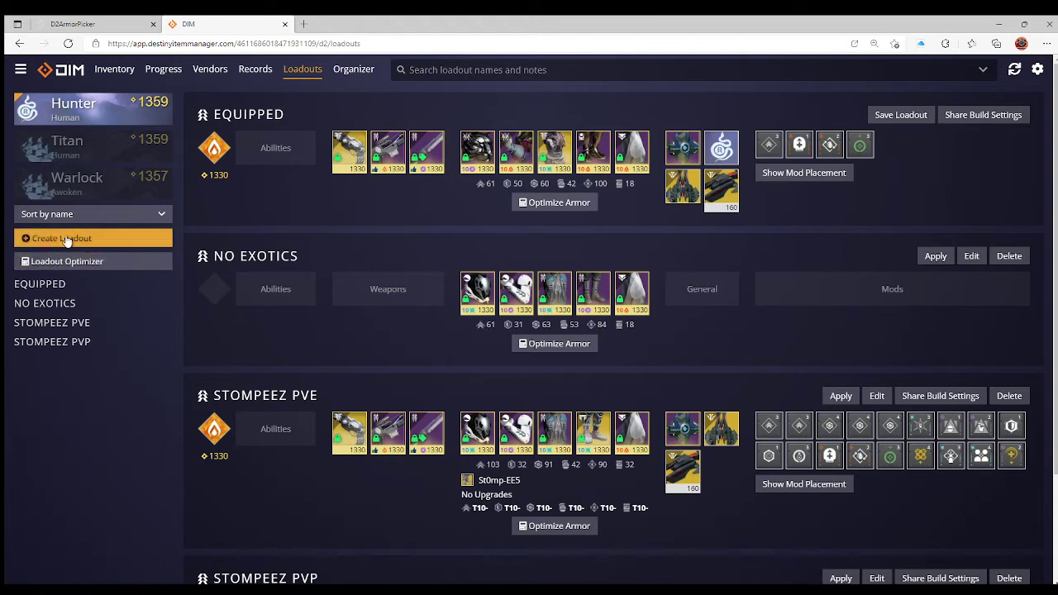
{"action": "left_click", "coordinate": [107, 261]}
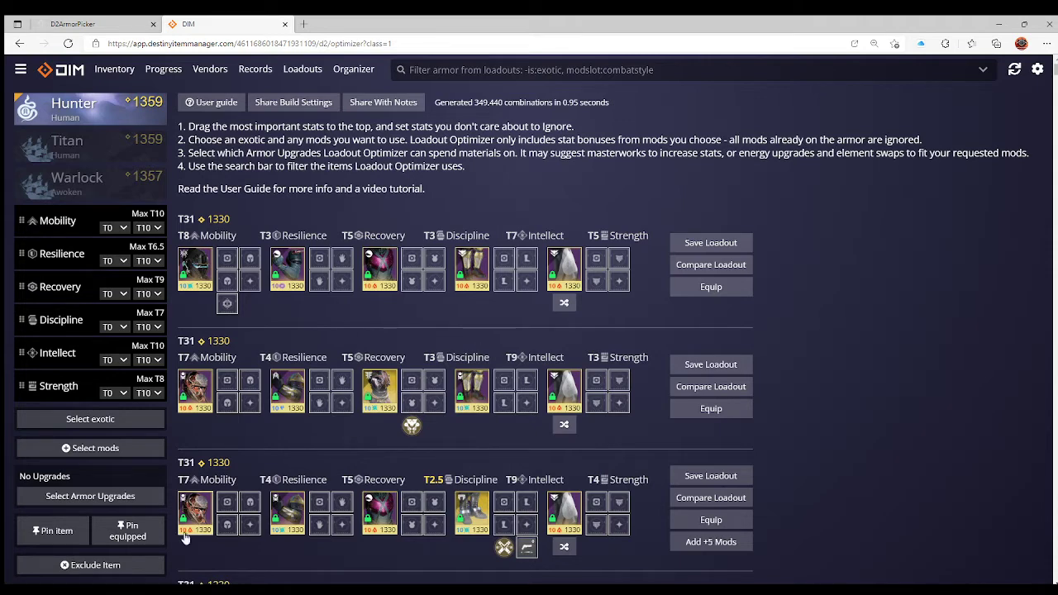
Try pinning all the equipped armor in the optimizer, and unpin every piece again
{"action": "left_click", "coordinate": [128, 535]}
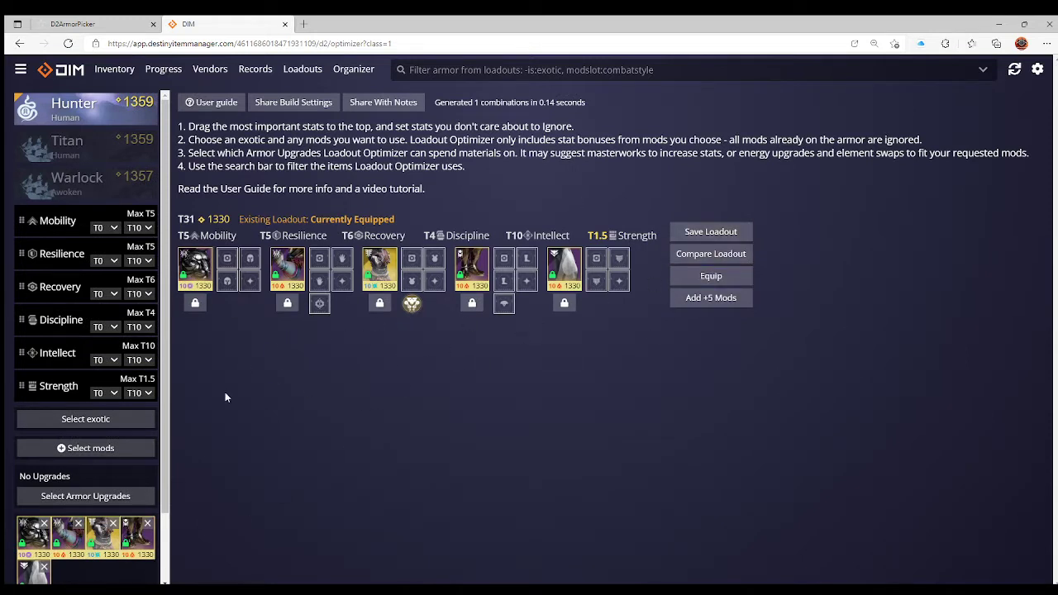
{"action": "left_click", "coordinate": [46, 524]}
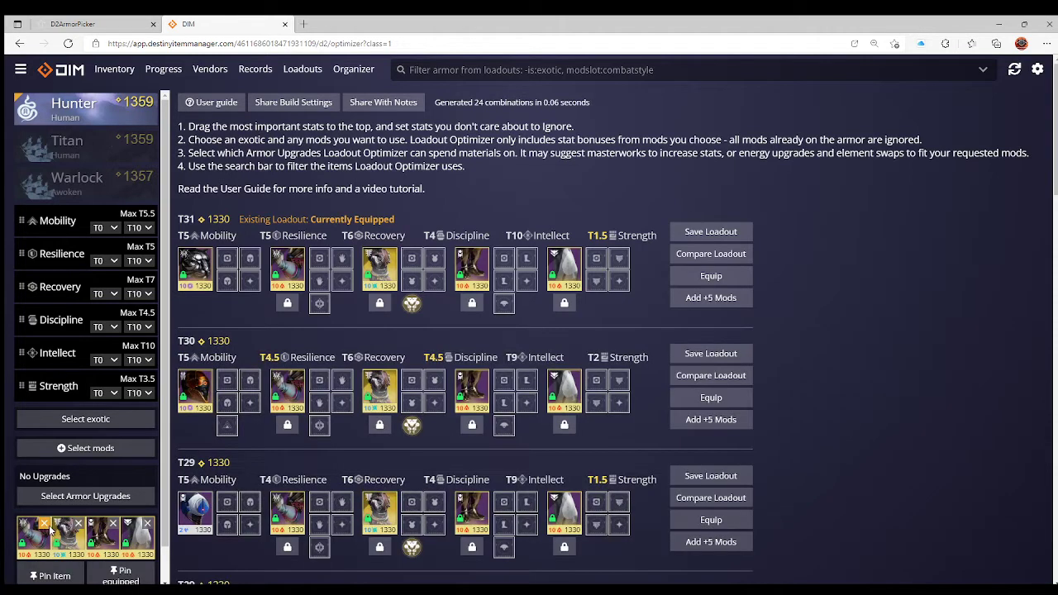
{"action": "left_click", "coordinate": [45, 524]}
{"action": "left_click", "coordinate": [46, 525]}
{"action": "left_click", "coordinate": [45, 524]}
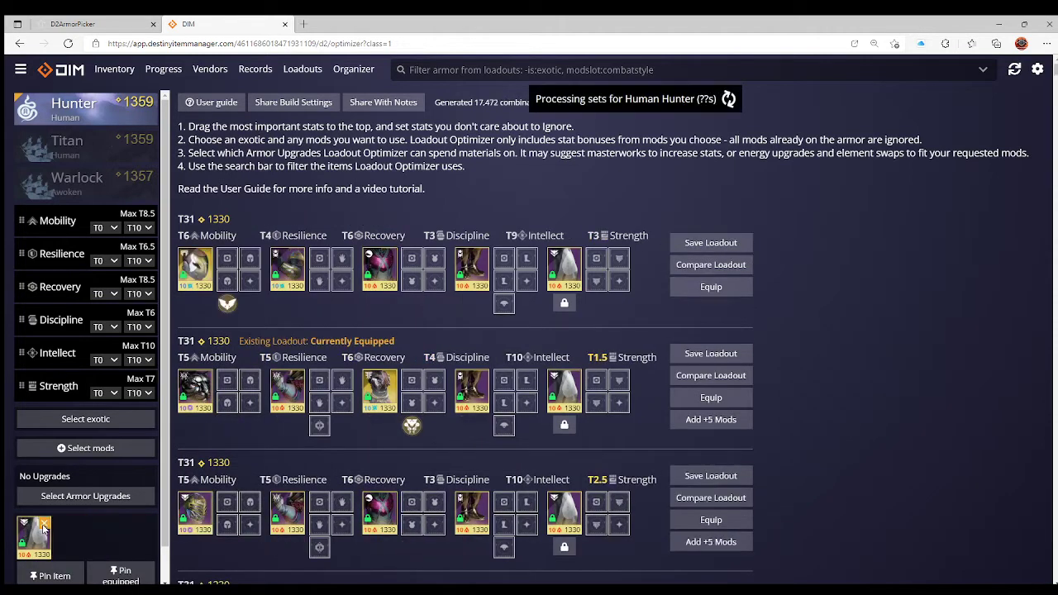
{"action": "left_click", "coordinate": [44, 527]}
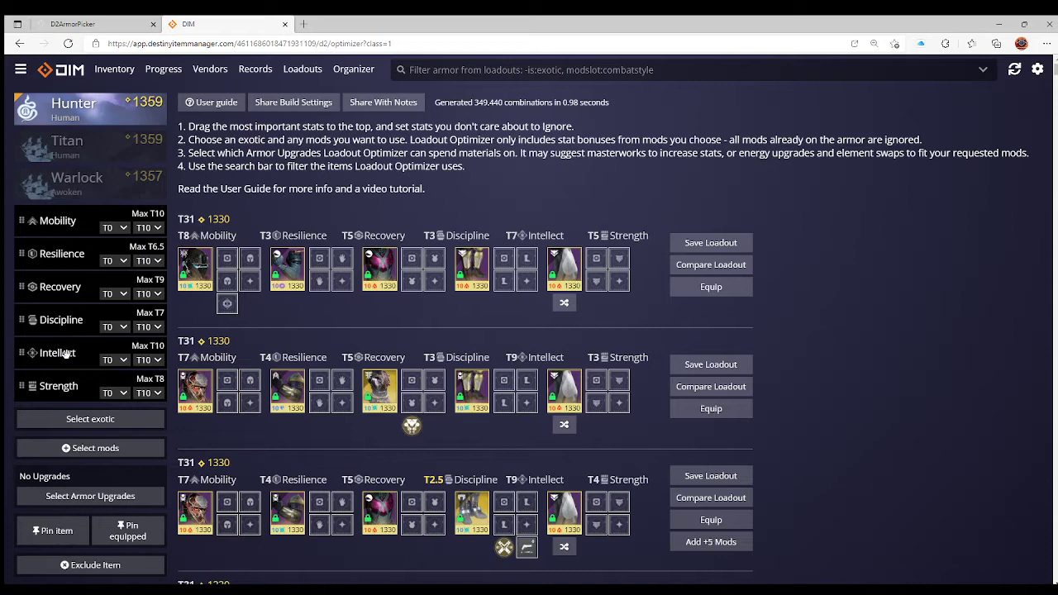
Order the stat priorities as Intellect, Mobility, Recovery, Resilience, Discipline, Strength, and set the assumed armor upgrades to Ascendant Shard
{"action": "left_click_drag", "start_coordinate": [66, 353], "coordinate": [66, 221]}
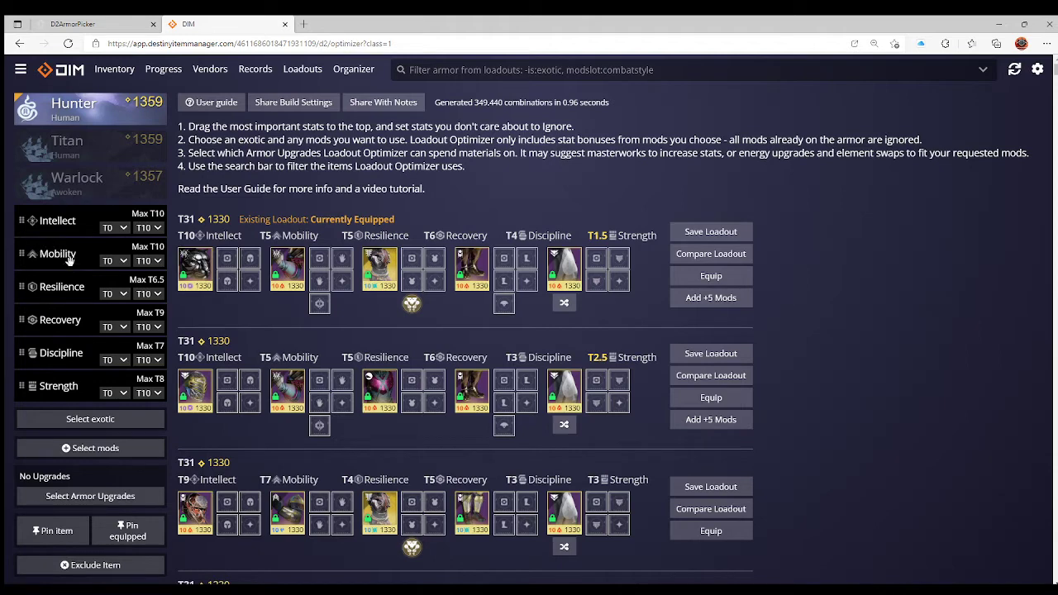
{"action": "left_click_drag", "start_coordinate": [67, 320], "coordinate": [66, 287]}
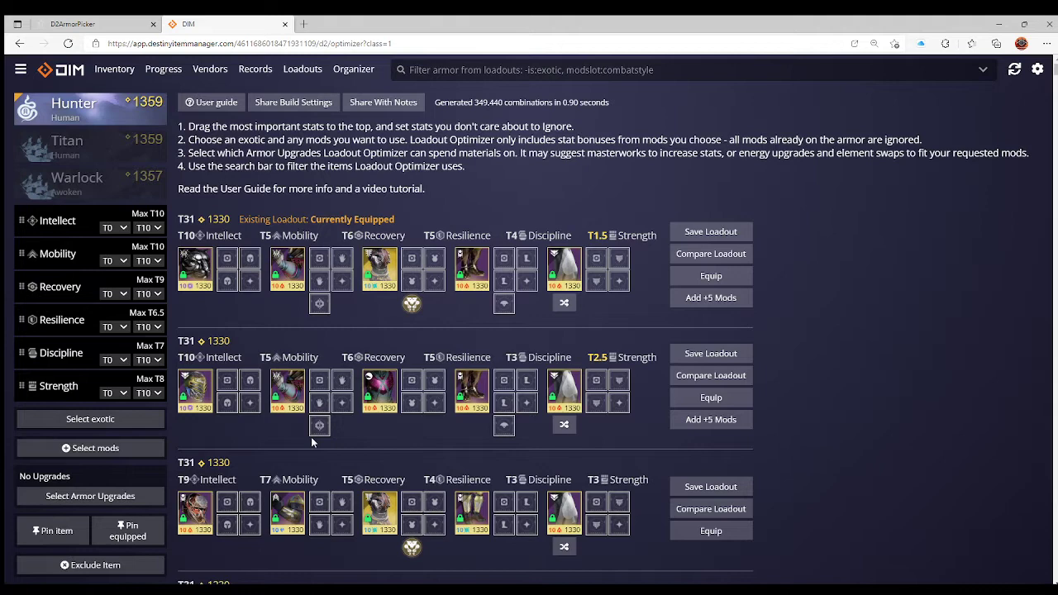
{"action": "left_click", "coordinate": [95, 499]}
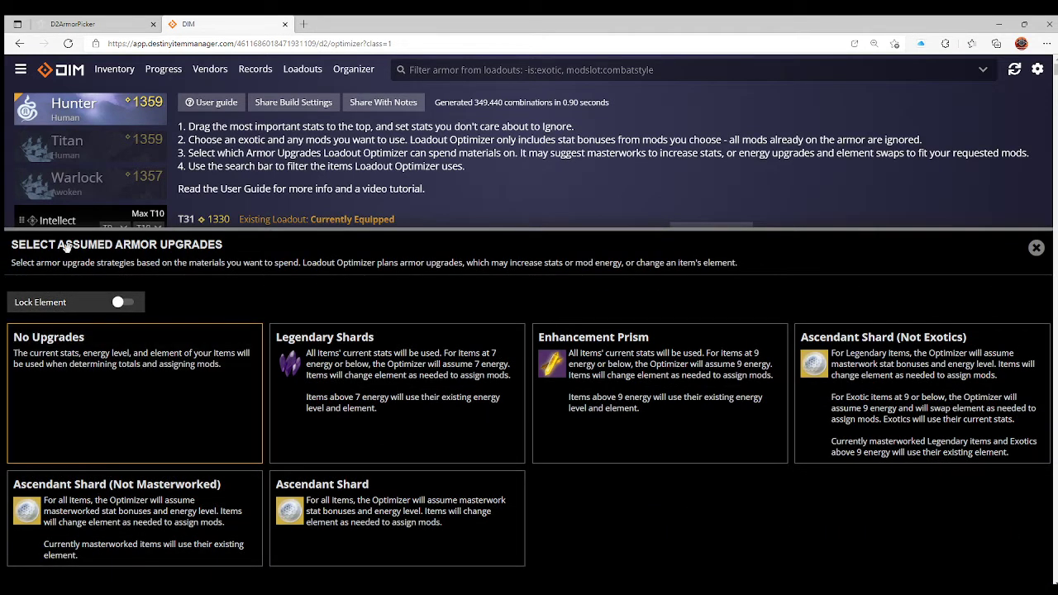
{"action": "left_click", "coordinate": [394, 518]}
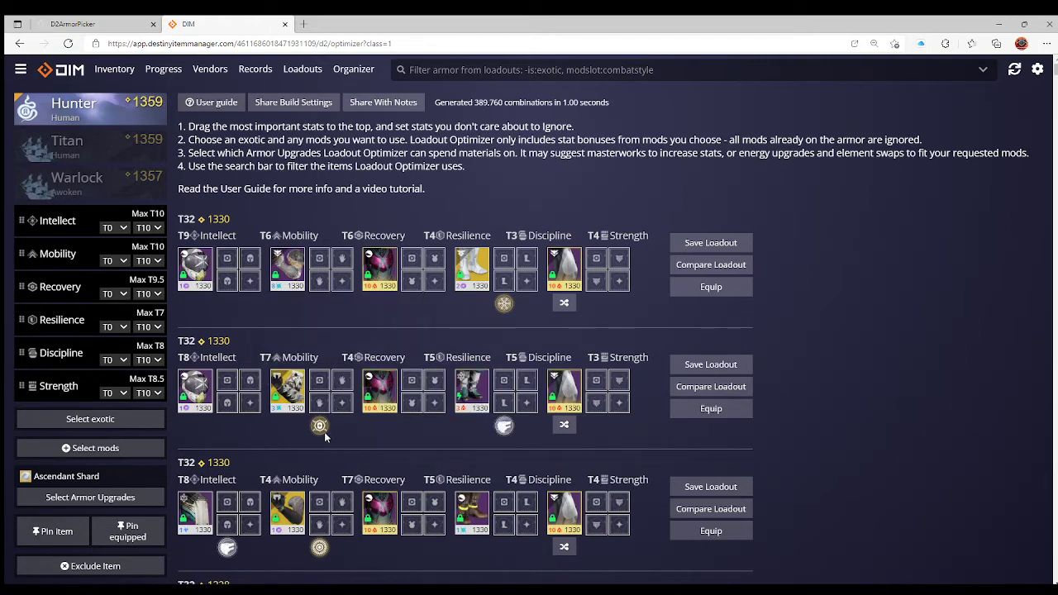
Choose The Sixth Coyote chest armor as the exotic for the optimized builds
{"action": "left_click", "coordinate": [99, 422]}
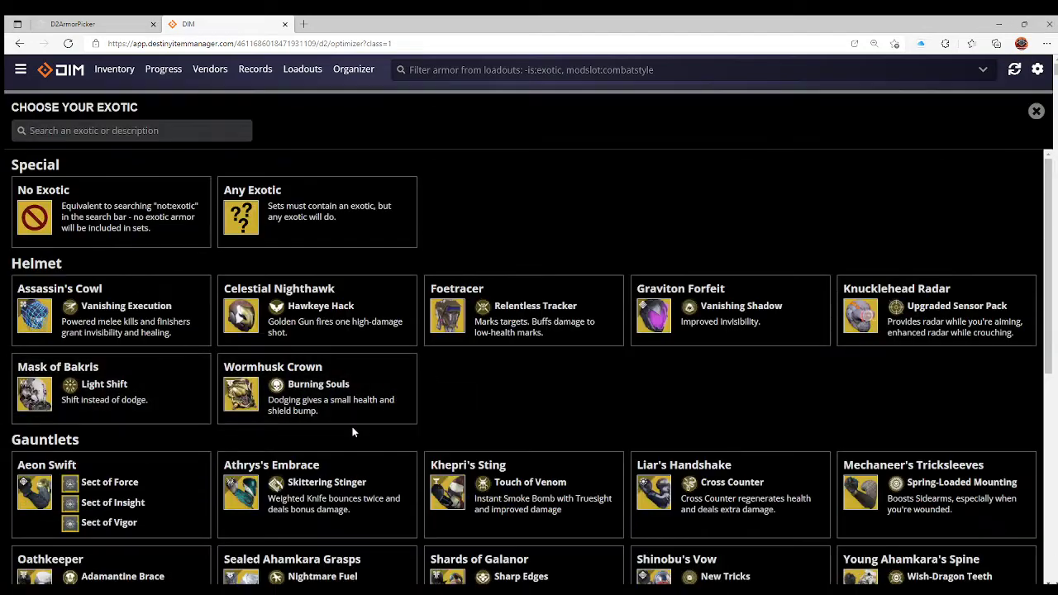
{"action": "scroll", "coordinate": [354, 430], "scroll_direction": "down", "scroll_amount": 5}
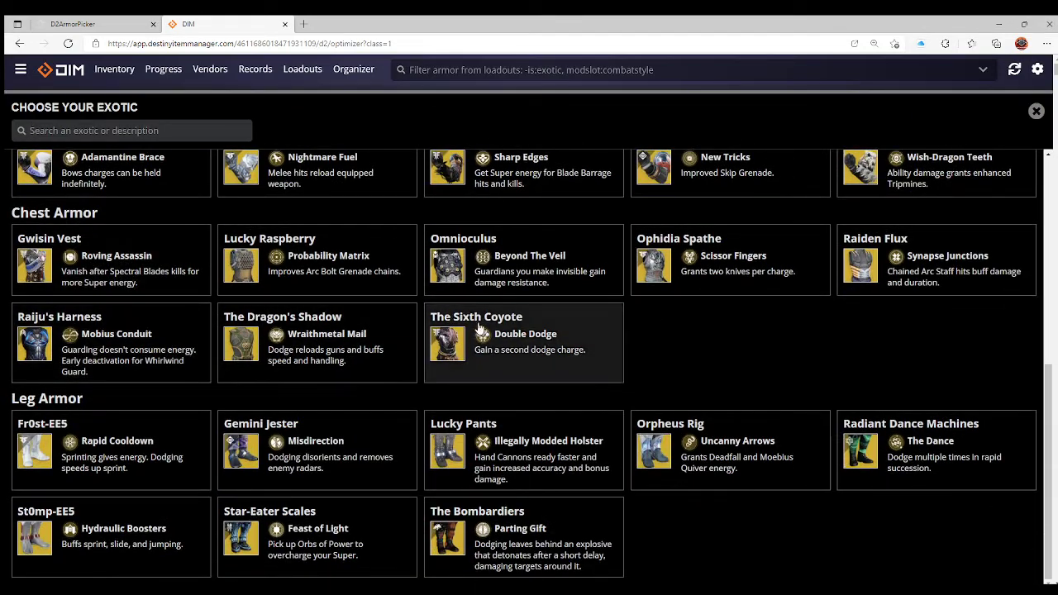
{"action": "left_click", "coordinate": [481, 327]}
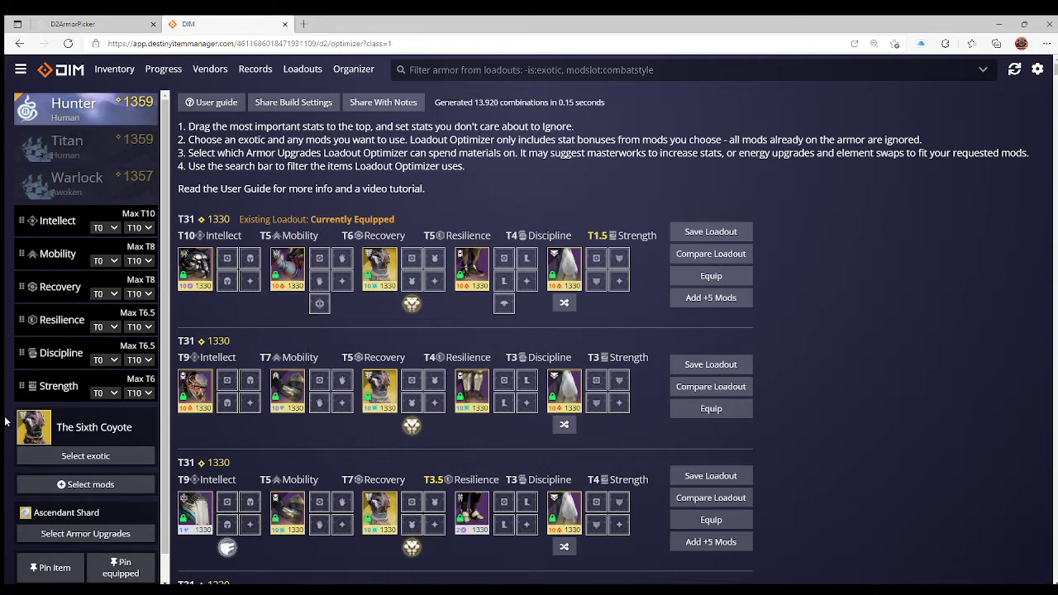
Open the optimizer's mod selection and add the Charged with Light mod Powerful Friends
{"action": "left_click", "coordinate": [109, 485]}
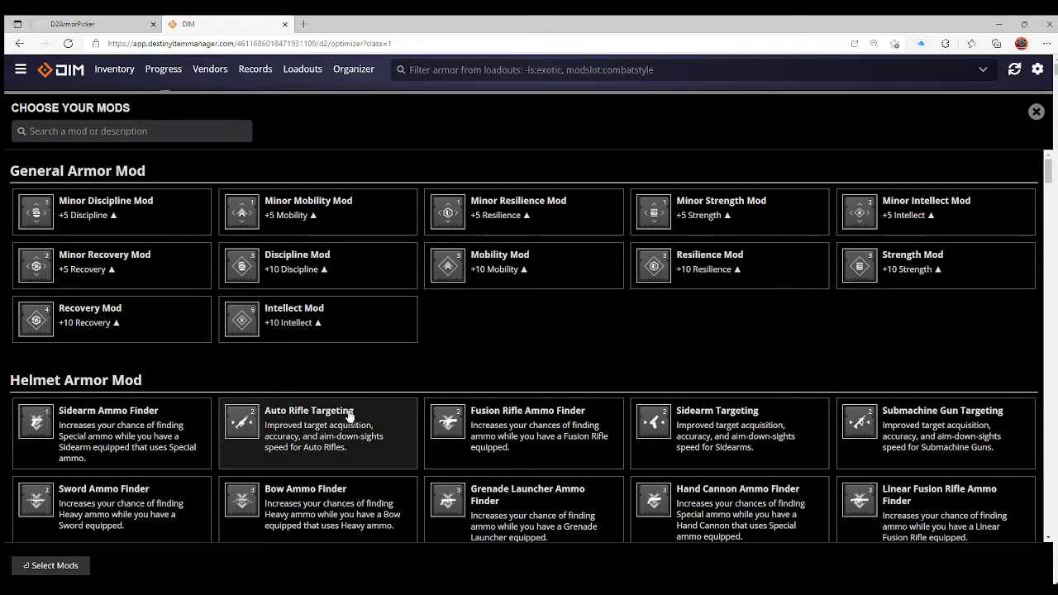
{"action": "scroll", "coordinate": [411, 413], "scroll_direction": "down", "scroll_amount": 5}
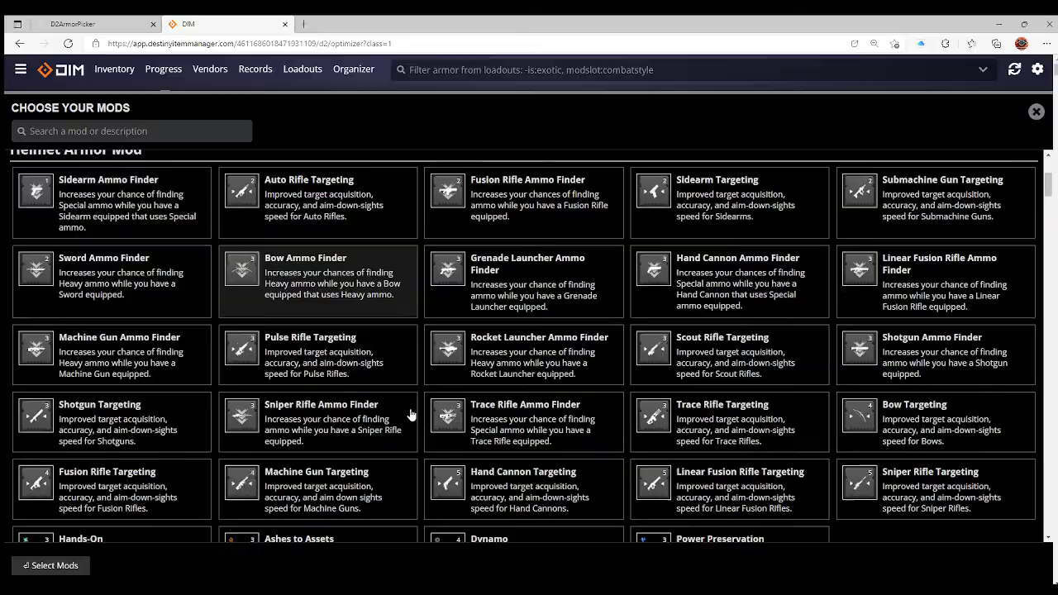
{"action": "scroll", "coordinate": [420, 395], "scroll_direction": "down", "scroll_amount": 20}
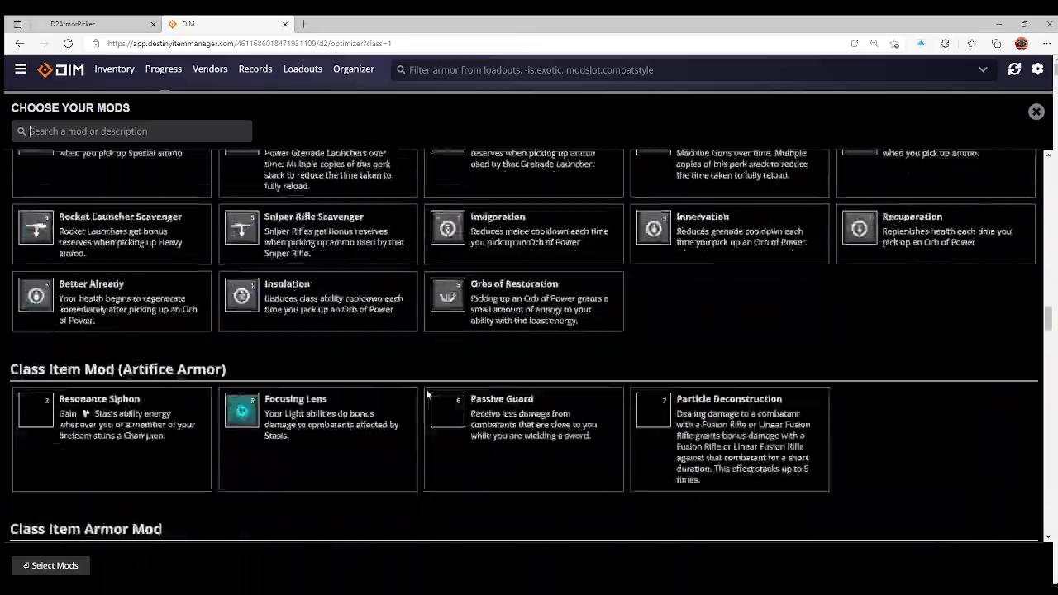
{"action": "scroll", "coordinate": [428, 395], "scroll_direction": "down", "scroll_amount": 20}
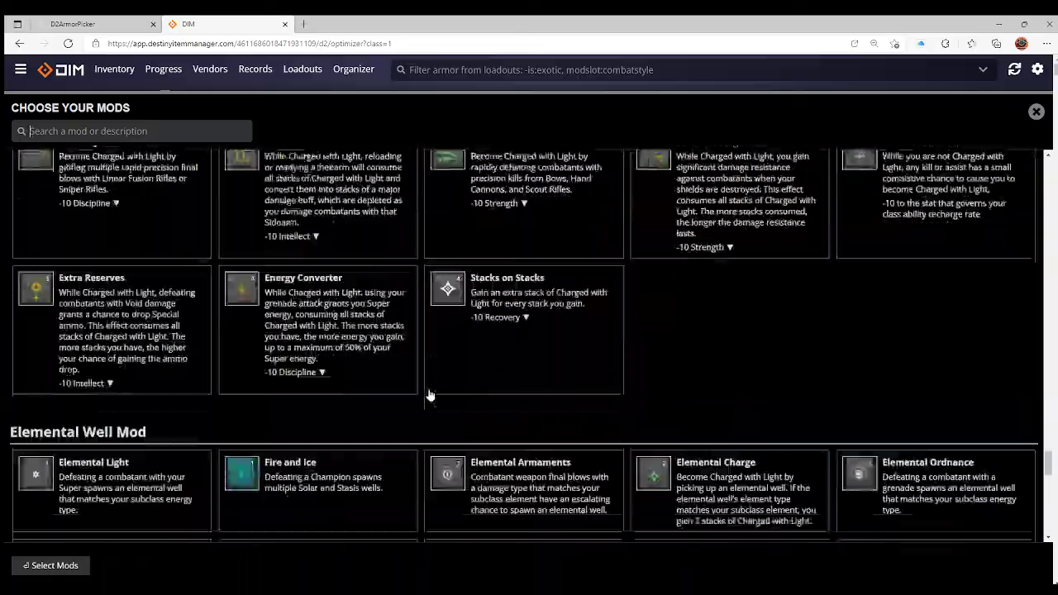
{"action": "scroll", "coordinate": [429, 394], "scroll_direction": "down", "scroll_amount": 3}
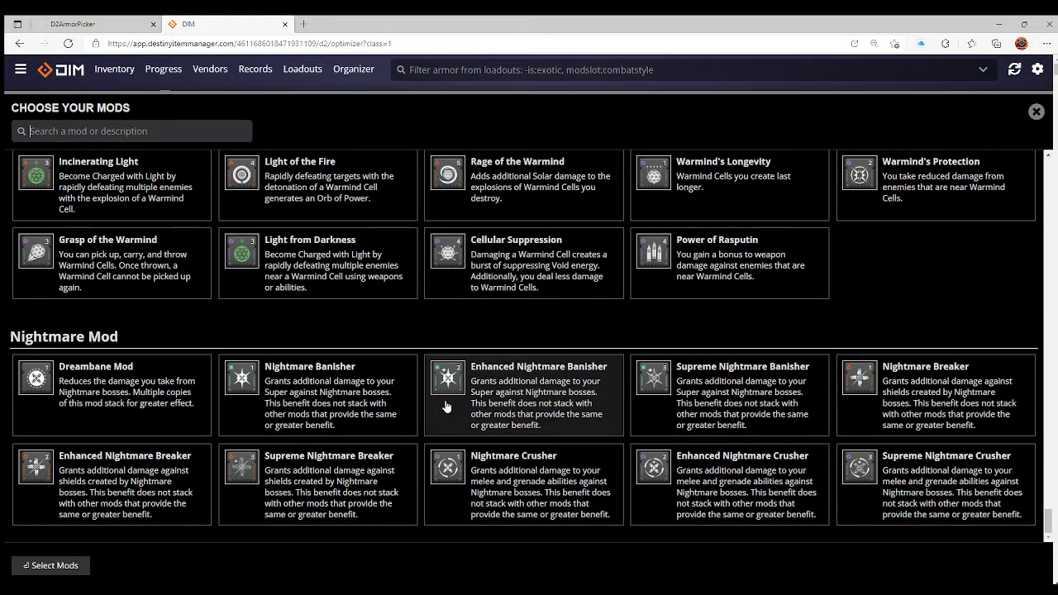
{"action": "scroll", "coordinate": [444, 406], "scroll_direction": "up", "scroll_amount": 10}
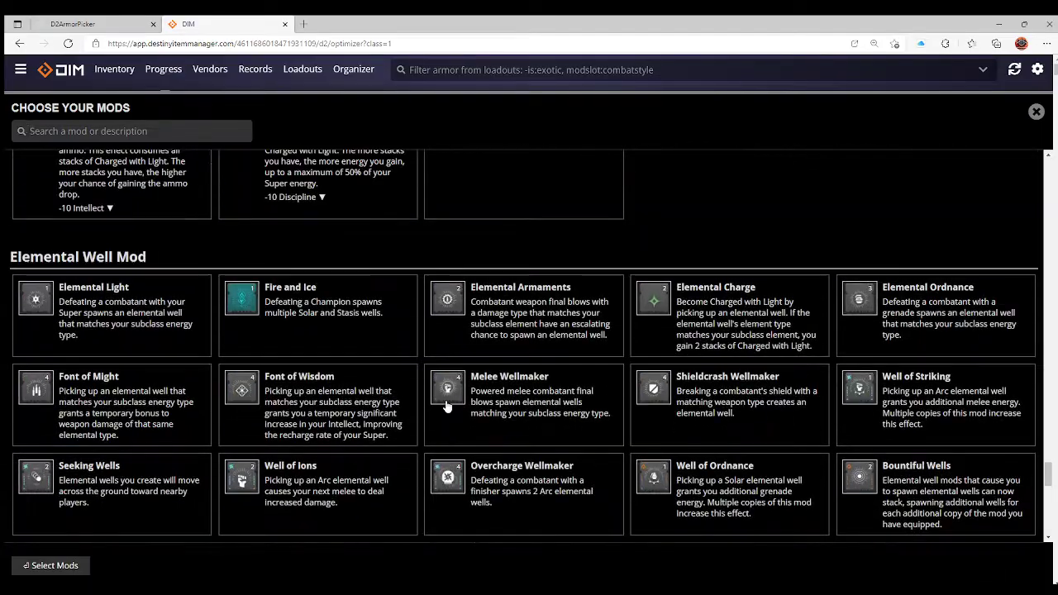
{"action": "scroll", "coordinate": [444, 406], "scroll_direction": "up", "scroll_amount": 4}
{"action": "scroll", "coordinate": [445, 406], "scroll_direction": "down", "scroll_amount": 6}
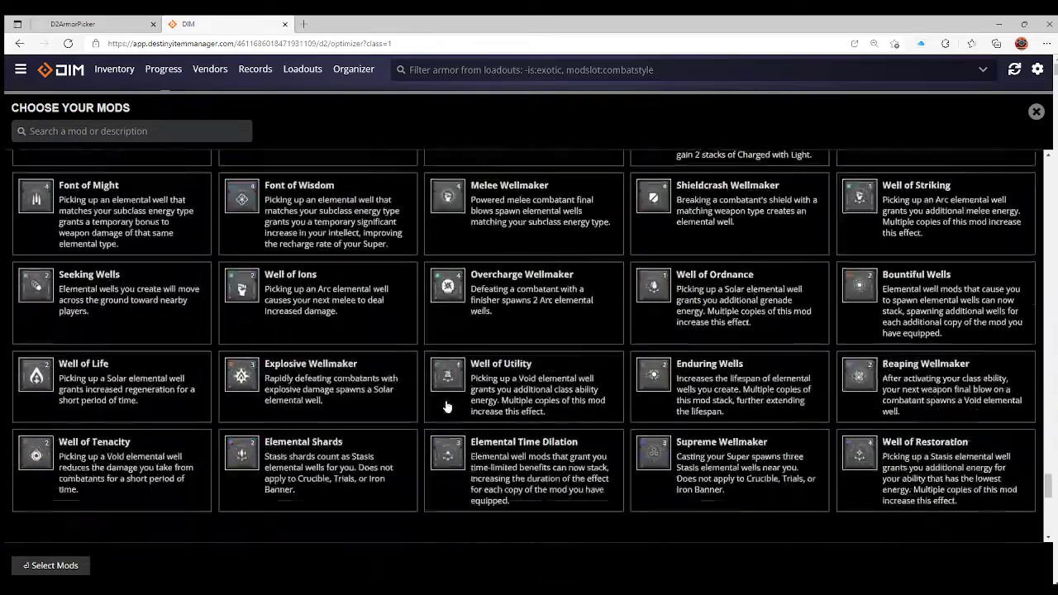
{"action": "scroll", "coordinate": [445, 404], "scroll_direction": "down", "scroll_amount": 2}
{"action": "scroll", "coordinate": [445, 404], "scroll_direction": "up", "scroll_amount": 9}
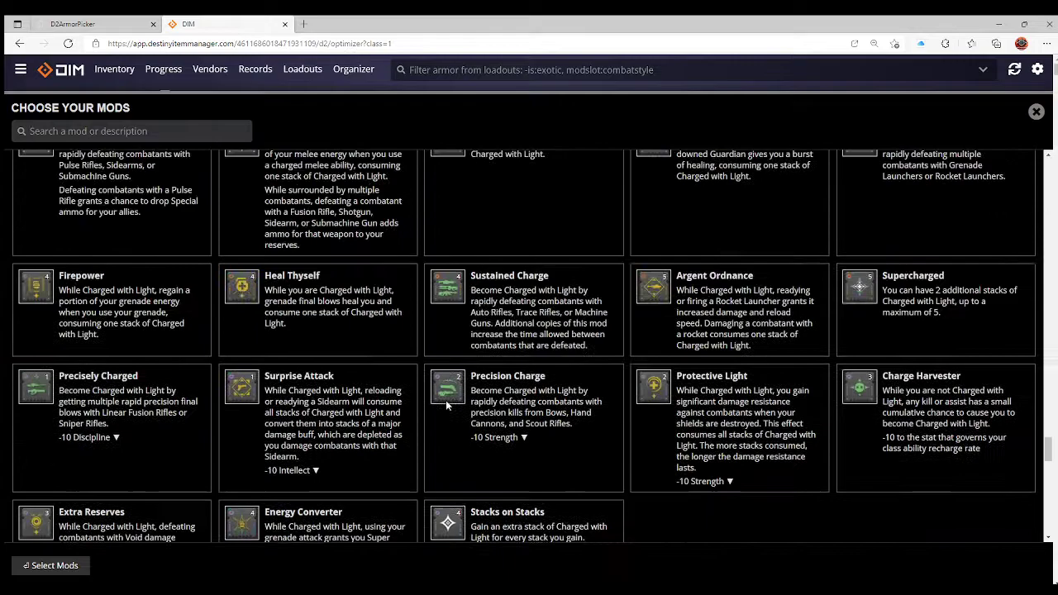
{"action": "scroll", "coordinate": [445, 405], "scroll_direction": "up", "scroll_amount": 4}
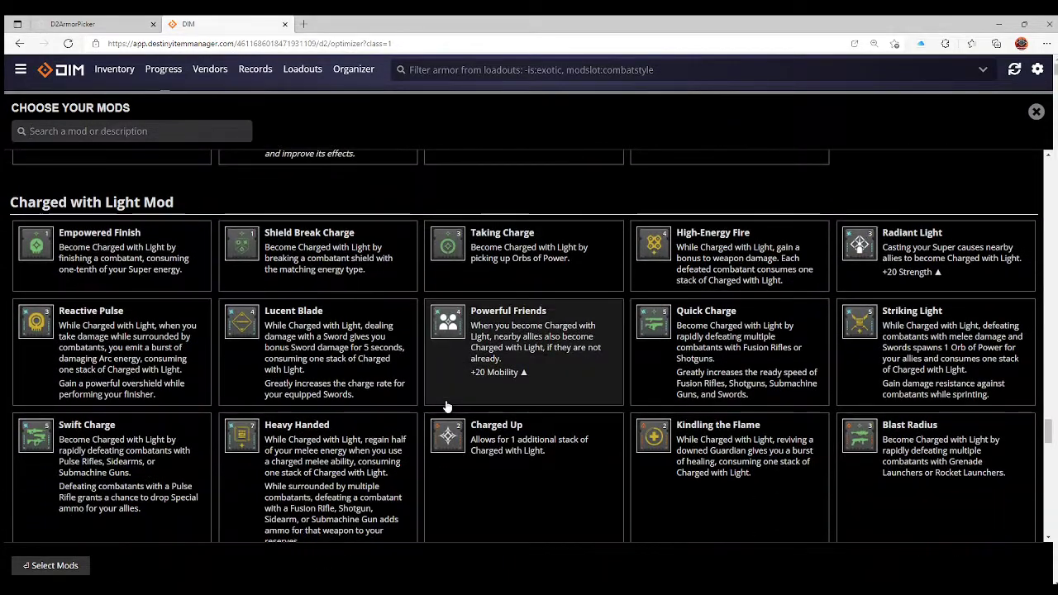
{"action": "left_click", "coordinate": [548, 350]}
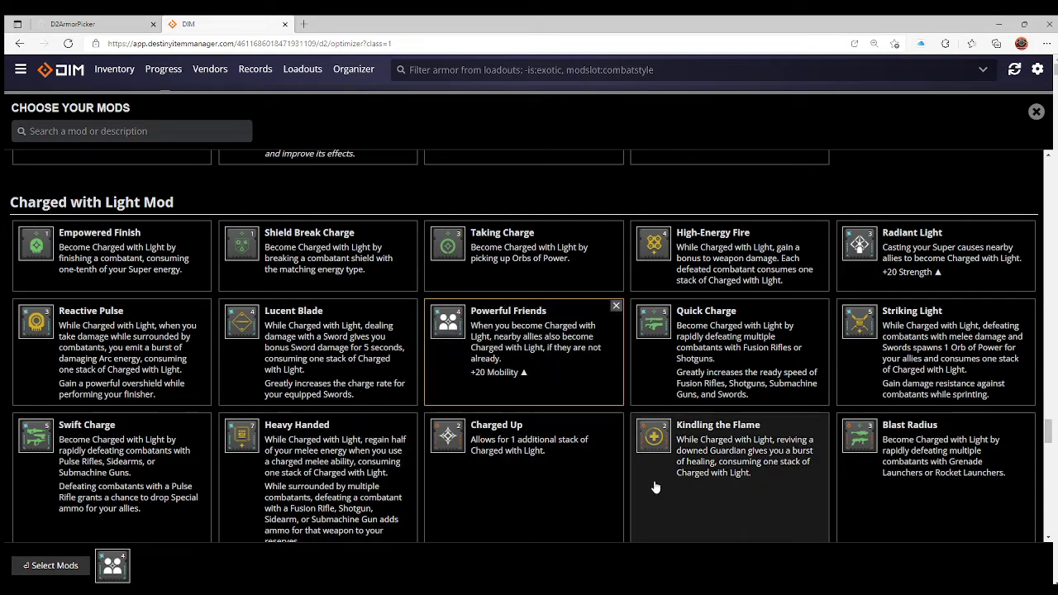
Add the Charge Harvester mod to the Charged with Light selection
{"action": "scroll", "coordinate": [686, 481], "scroll_direction": "down", "scroll_amount": 1}
{"action": "scroll", "coordinate": [686, 480], "scroll_direction": "down", "scroll_amount": 4}
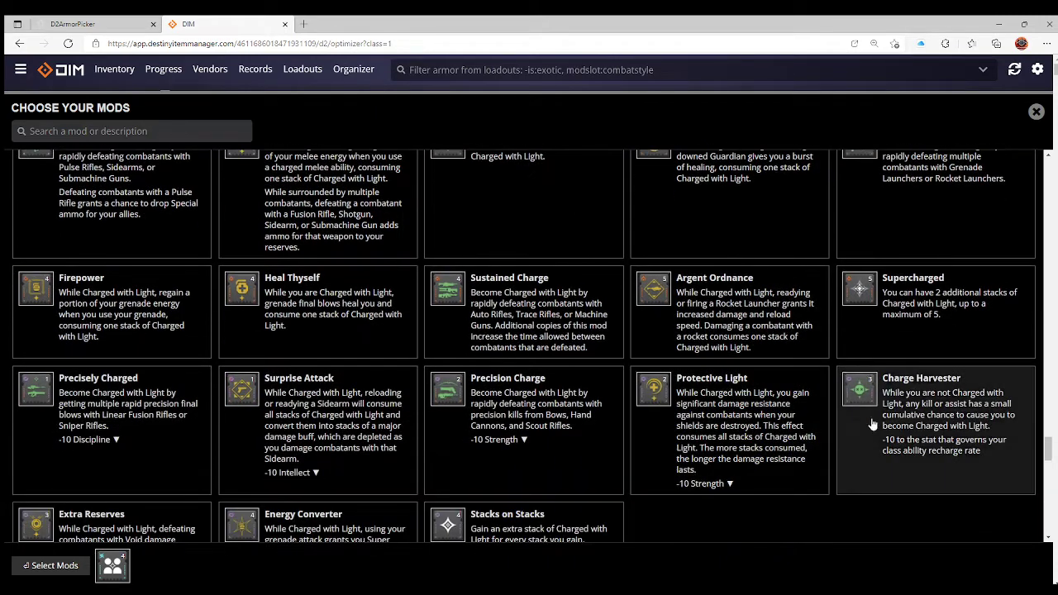
{"action": "left_click", "coordinate": [936, 423]}
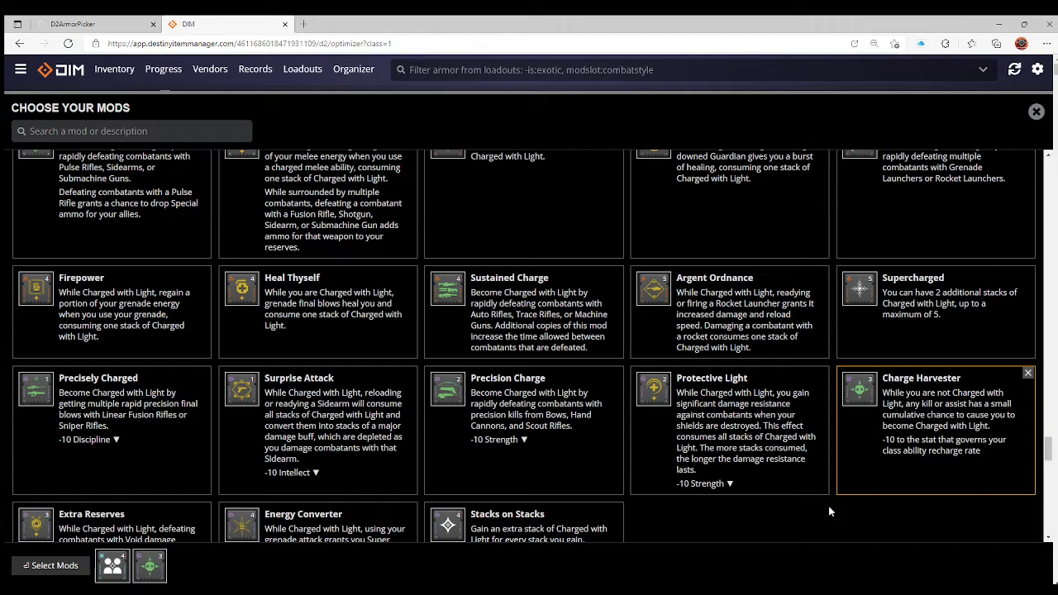
Add the Charged with Light mods Lucent Blade and Taking Charge to the selection
{"action": "scroll", "coordinate": [699, 437], "scroll_direction": "down", "scroll_amount": 1}
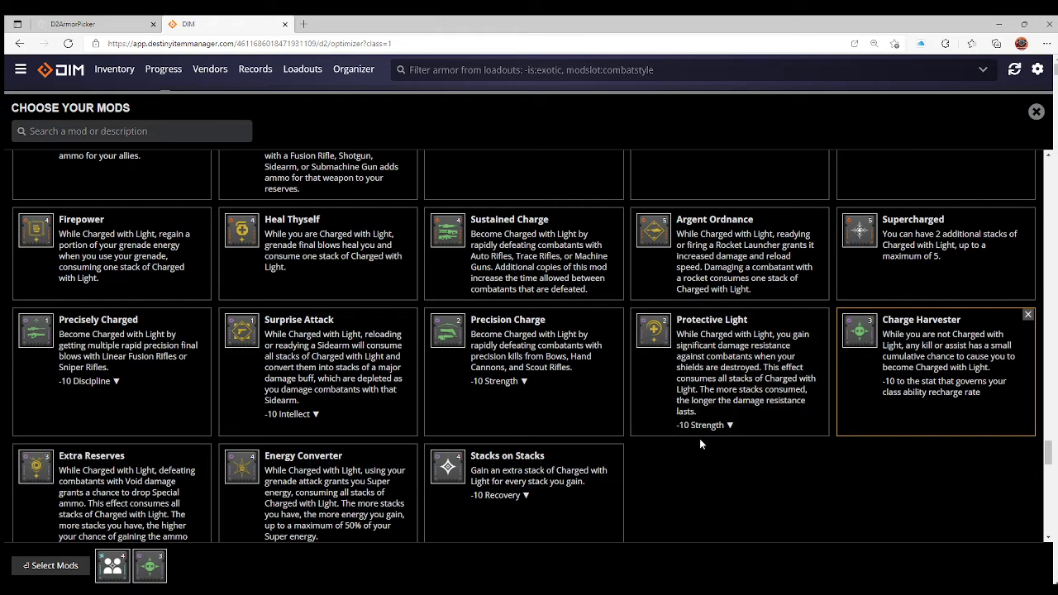
{"action": "scroll", "coordinate": [699, 438], "scroll_direction": "up", "scroll_amount": 2}
{"action": "scroll", "coordinate": [699, 443], "scroll_direction": "up", "scroll_amount": 4}
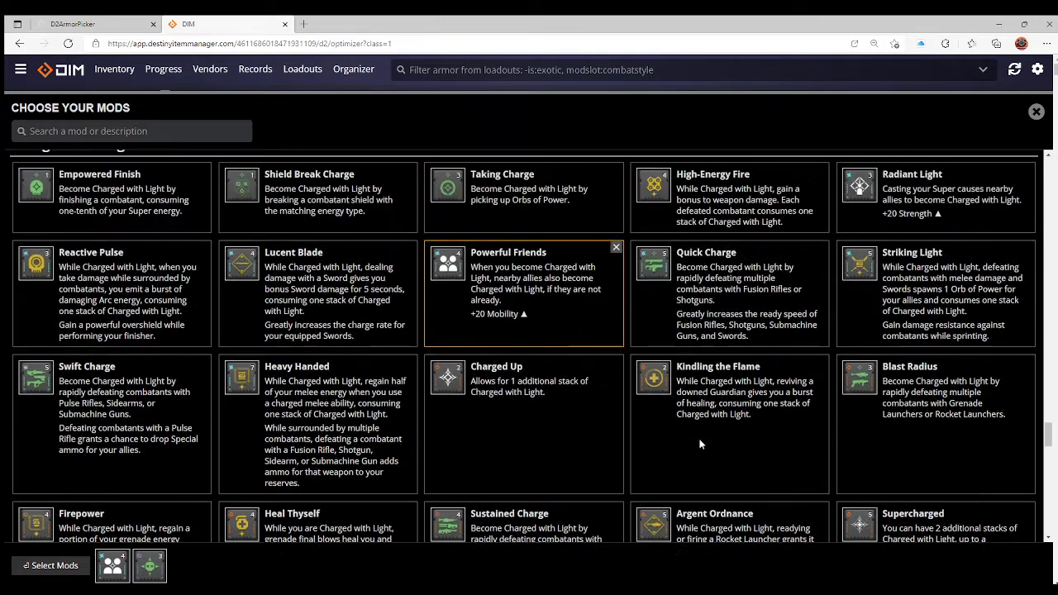
{"action": "left_click", "coordinate": [349, 366]}
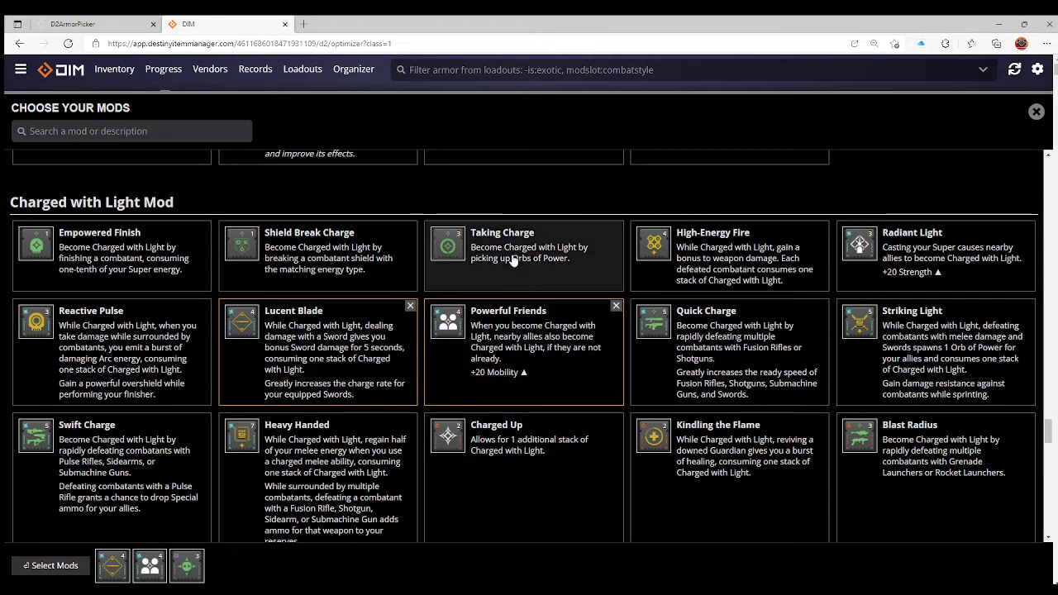
{"action": "left_click", "coordinate": [556, 260]}
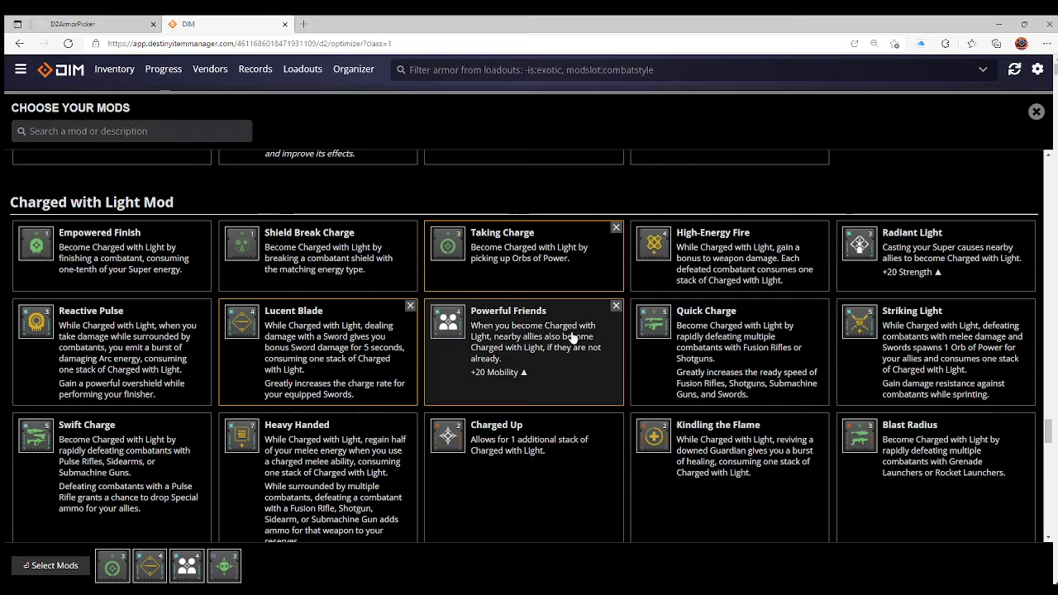
Add the Supercharged mod and apply all the selected Charged with Light mods to the optimizer
{"action": "scroll", "coordinate": [508, 405], "scroll_direction": "down", "scroll_amount": 3}
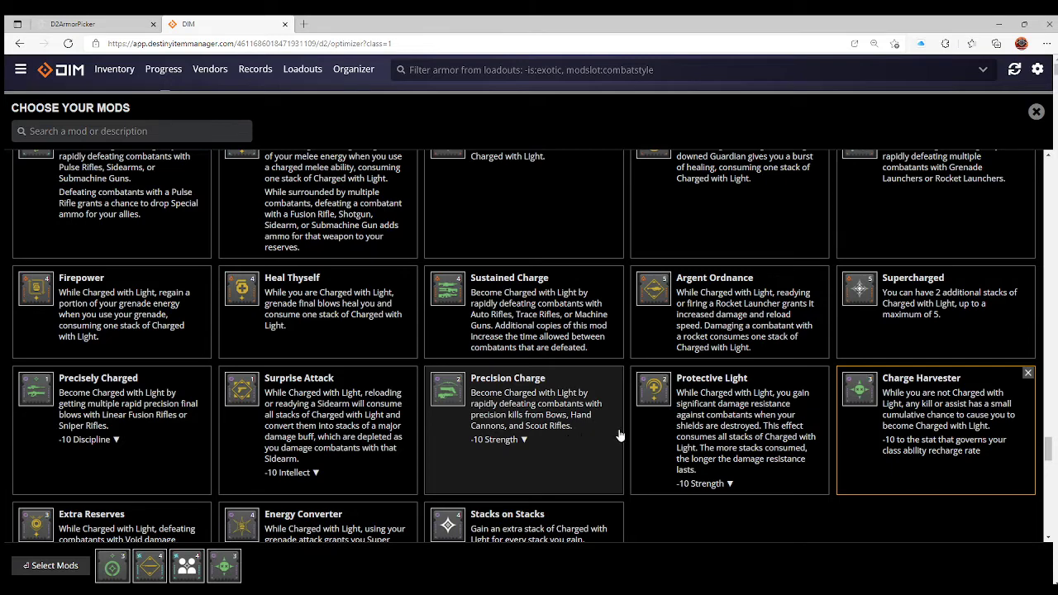
{"action": "scroll", "coordinate": [620, 434], "scroll_direction": "up", "scroll_amount": 1}
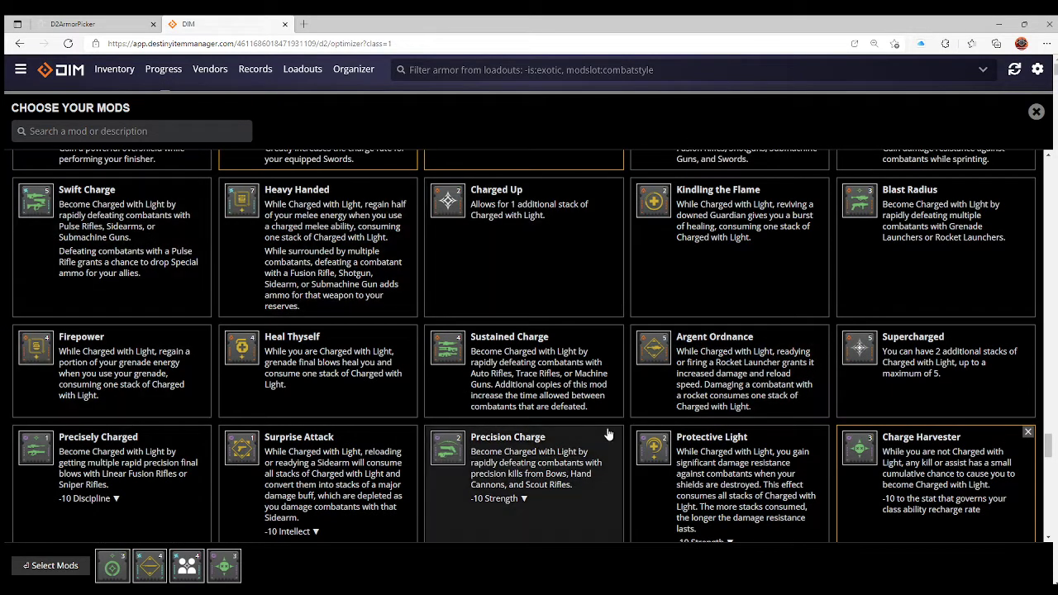
{"action": "scroll", "coordinate": [607, 434], "scroll_direction": "up", "scroll_amount": 1}
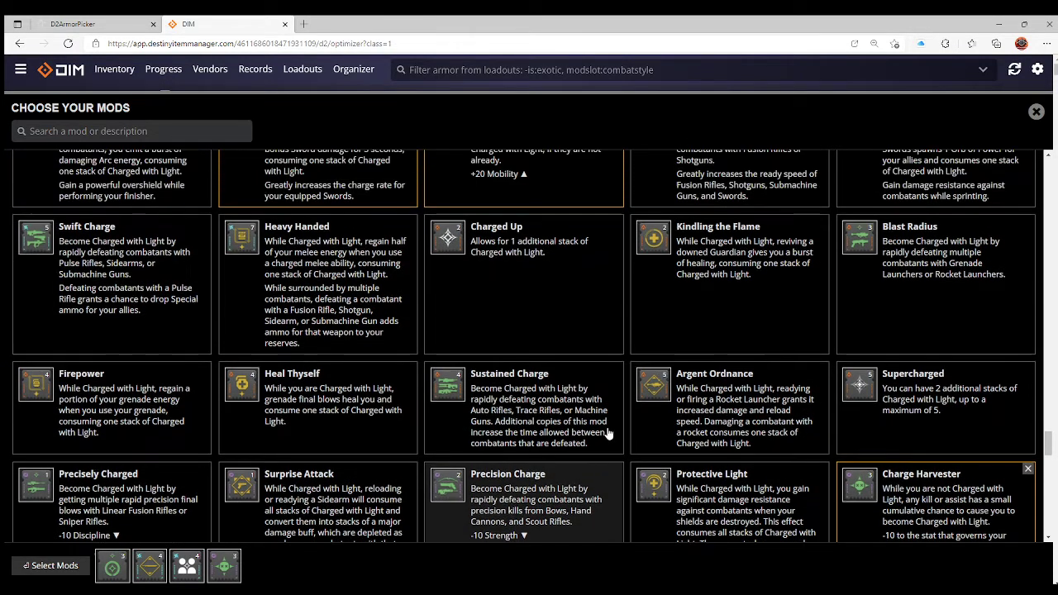
{"action": "left_click", "coordinate": [933, 422]}
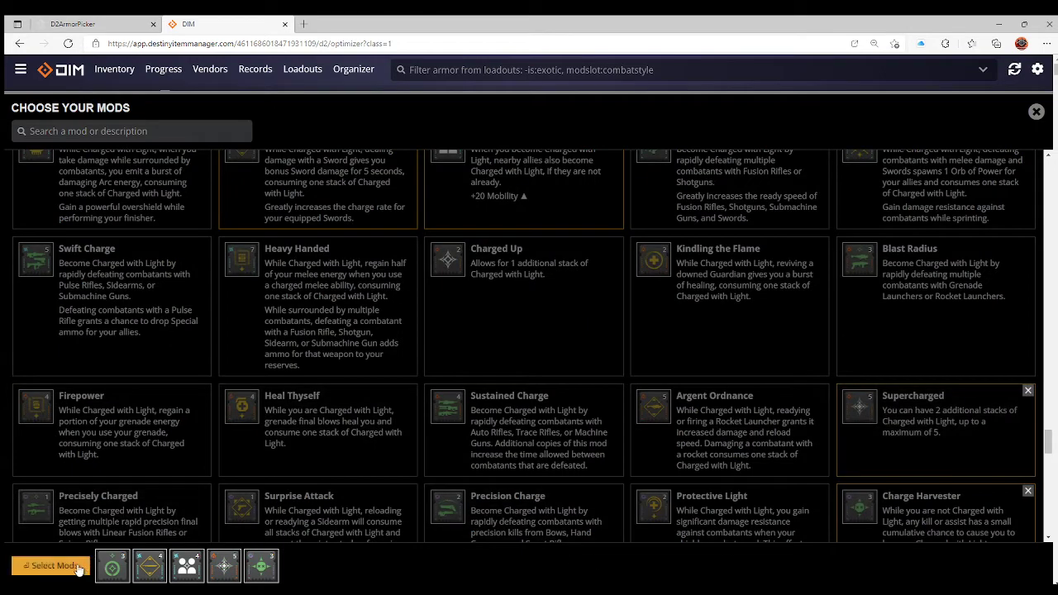
{"action": "left_click", "coordinate": [51, 565]}
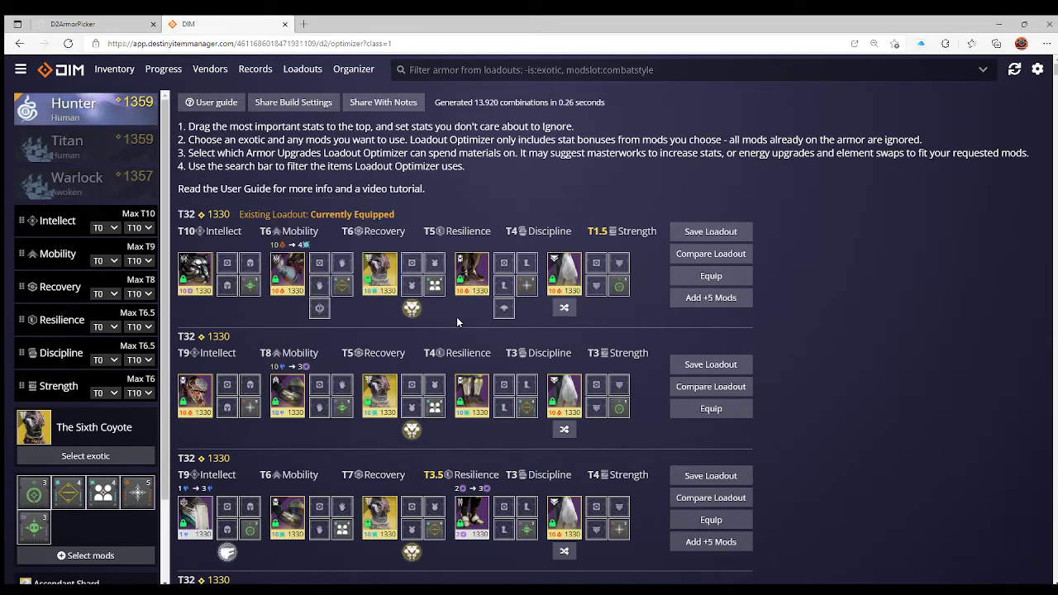
Reopen the mod selection and add two copies of the Sword Ammo Finder helmet mod
{"action": "mouse_move", "coordinate": [534, 287]}
{"action": "left_click", "coordinate": [108, 557]}
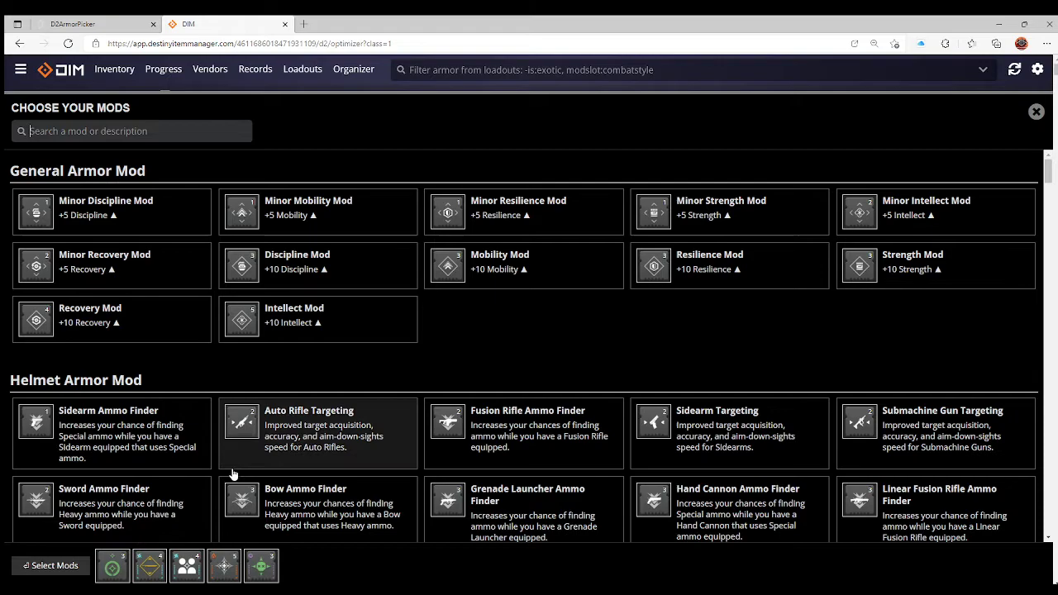
{"action": "scroll", "coordinate": [331, 414], "scroll_direction": "down", "scroll_amount": 2}
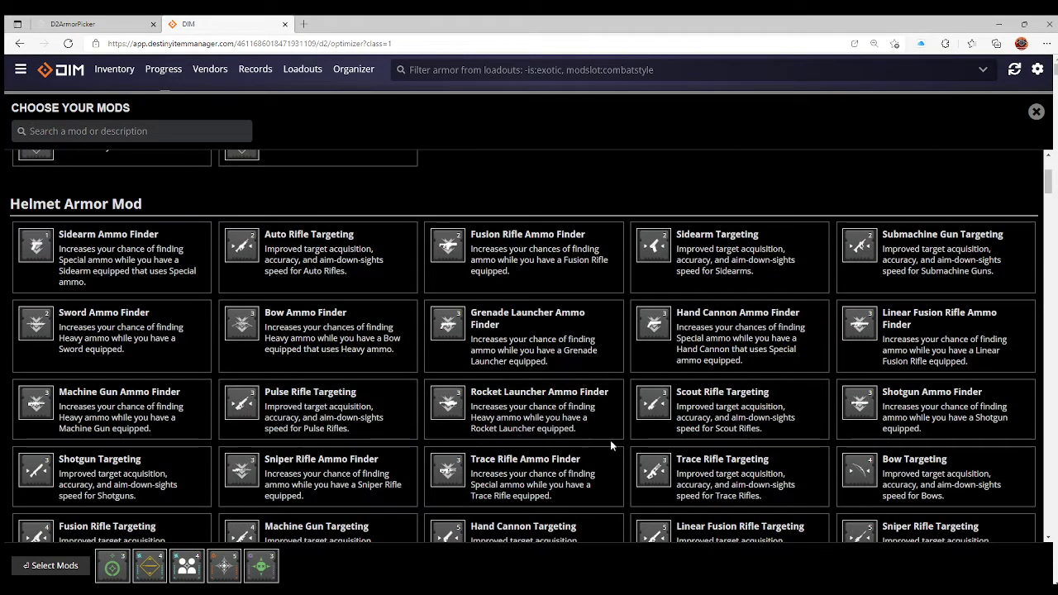
{"action": "scroll", "coordinate": [789, 529], "scroll_direction": "down", "scroll_amount": 2}
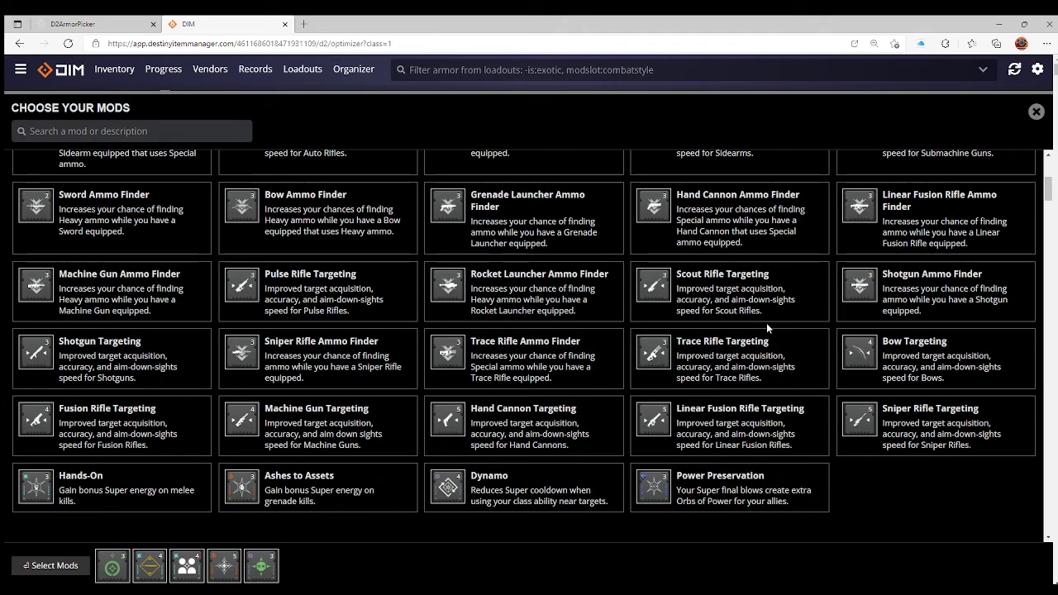
{"action": "scroll", "coordinate": [798, 319], "scroll_direction": "up", "scroll_amount": 2}
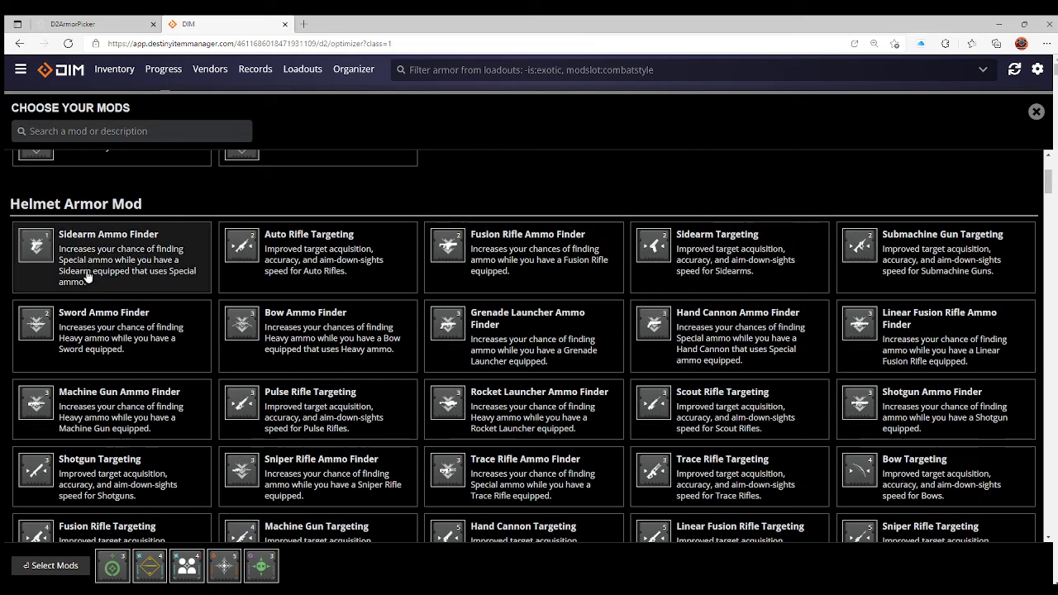
{"action": "left_click", "coordinate": [91, 341]}
{"action": "left_click", "coordinate": [124, 337]}
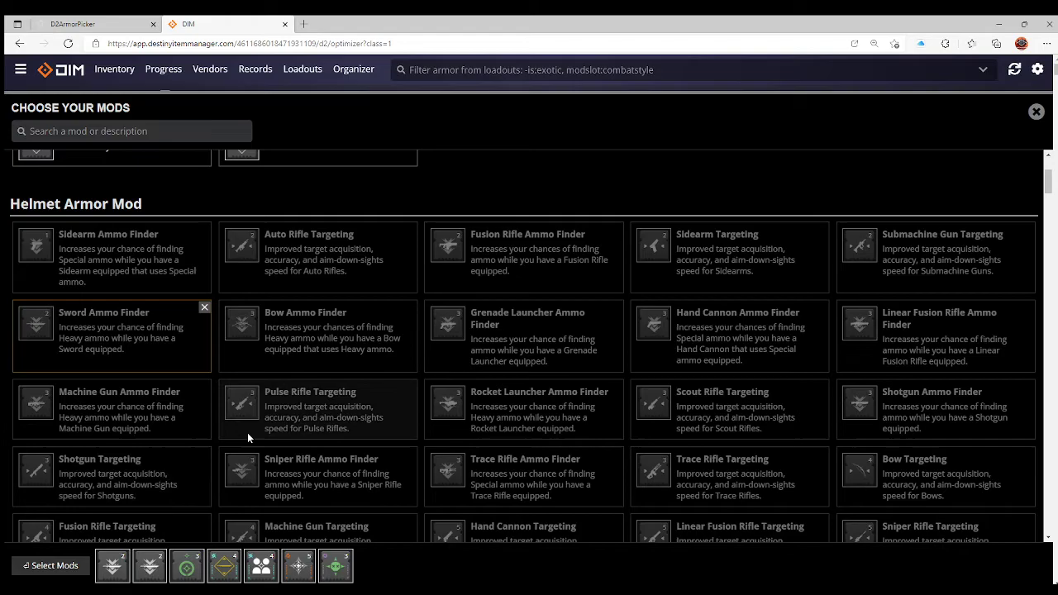
Add the Sword Scavenger mod from the regular Leg Armor Mod group
{"action": "scroll", "coordinate": [308, 421], "scroll_direction": "down", "scroll_amount": 20}
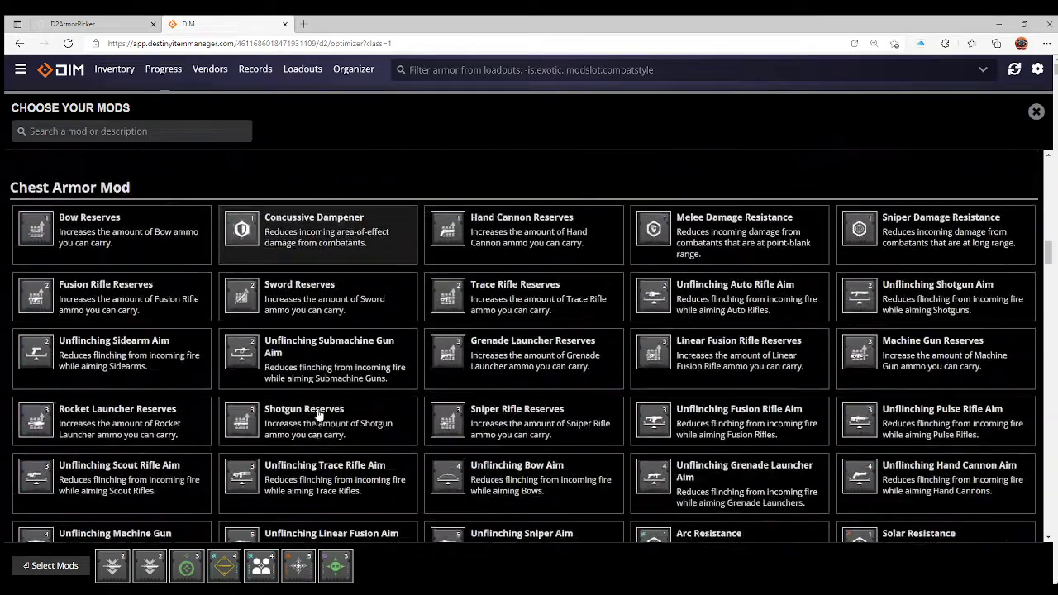
{"action": "scroll", "coordinate": [318, 415], "scroll_direction": "down", "scroll_amount": 4}
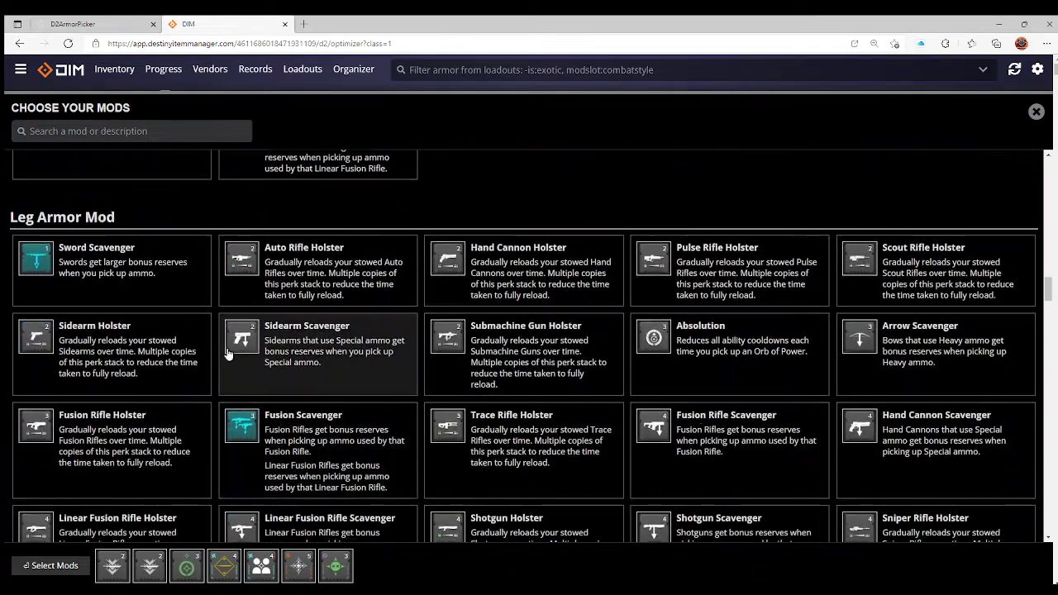
{"action": "left_click", "coordinate": [107, 283]}
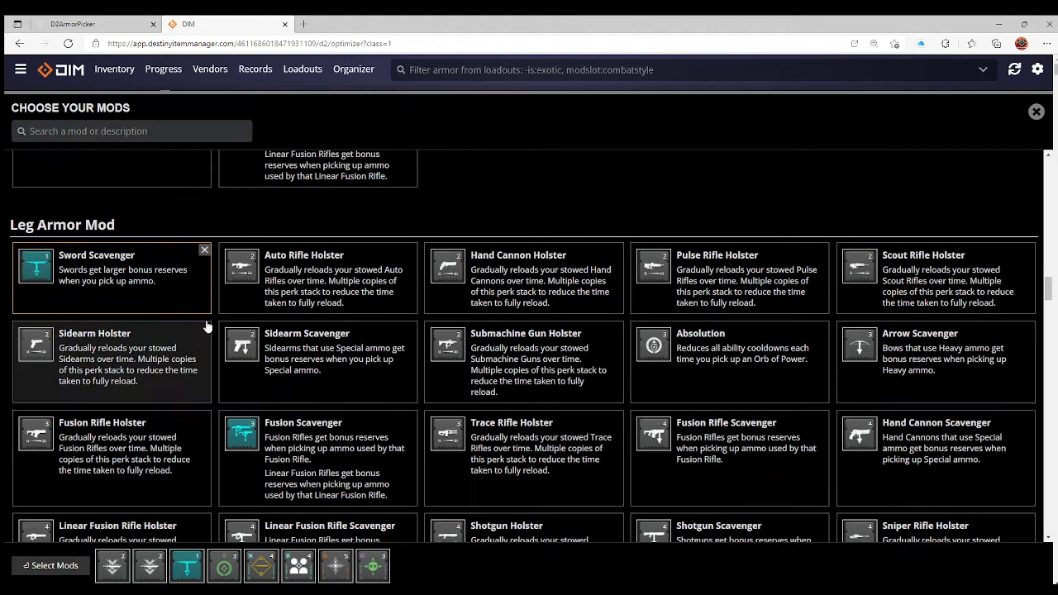
Add two copies of the Arc Resistance chest armor mod to the selection
{"action": "scroll", "coordinate": [206, 328], "scroll_direction": "up", "scroll_amount": 1}
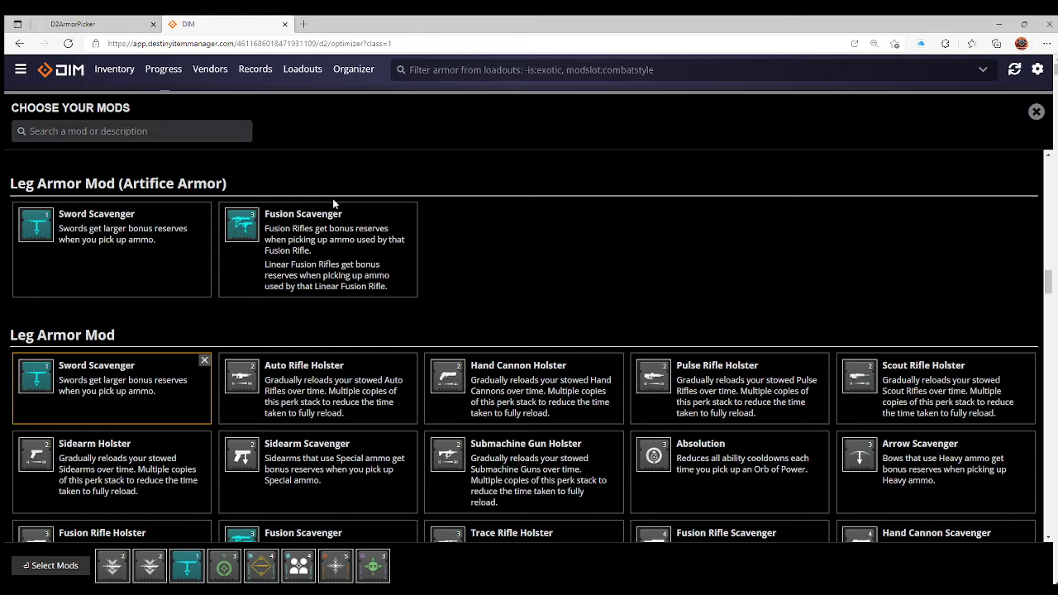
{"action": "scroll", "coordinate": [492, 269], "scroll_direction": "down", "scroll_amount": 2}
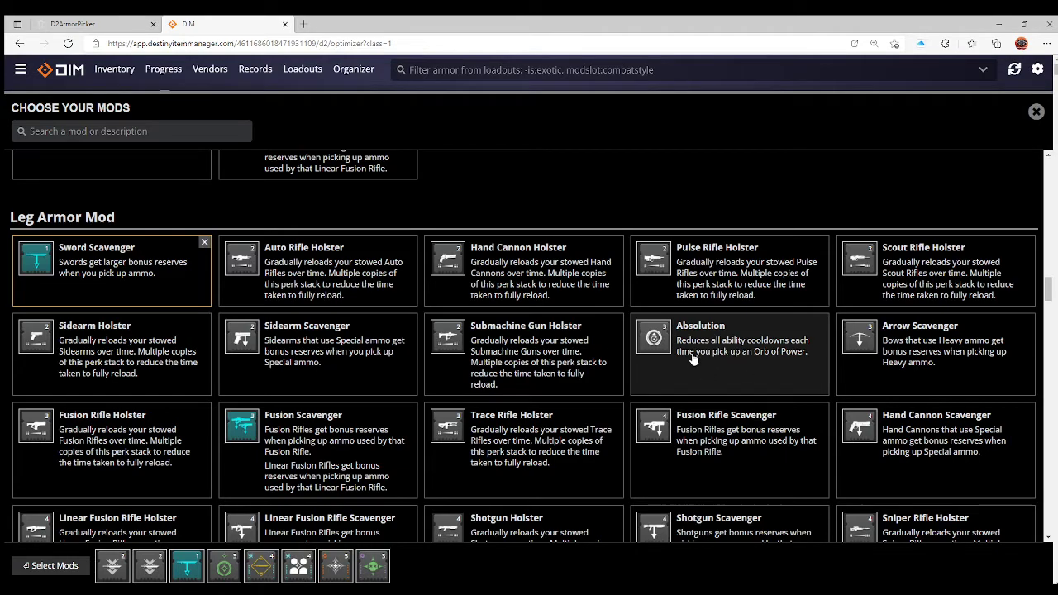
{"action": "scroll", "coordinate": [609, 342], "scroll_direction": "up", "scroll_amount": 10}
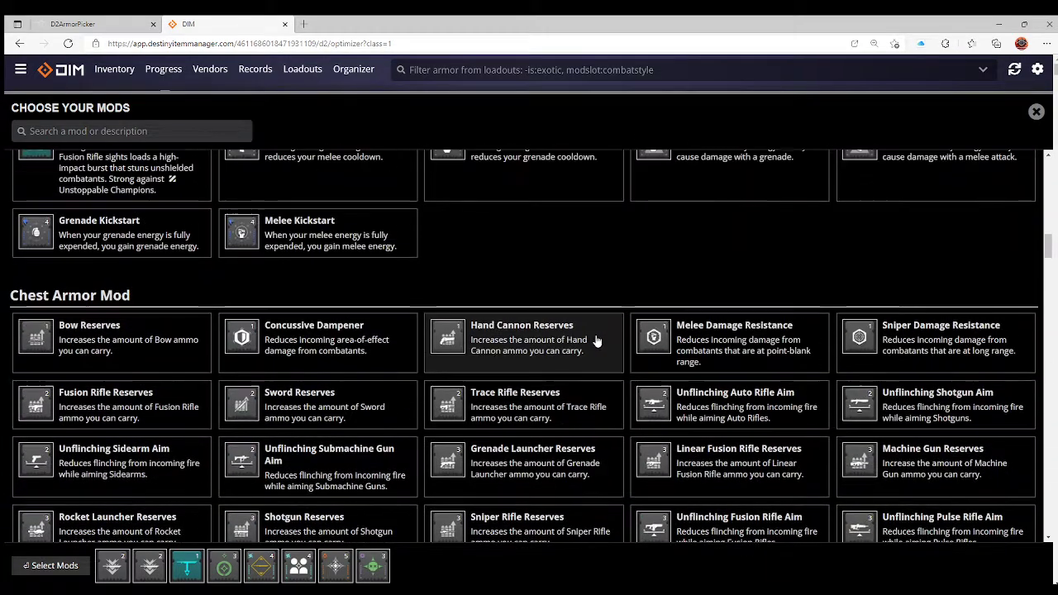
{"action": "scroll", "coordinate": [597, 341], "scroll_direction": "down", "scroll_amount": 3}
{"action": "scroll", "coordinate": [611, 342], "scroll_direction": "up", "scroll_amount": 1}
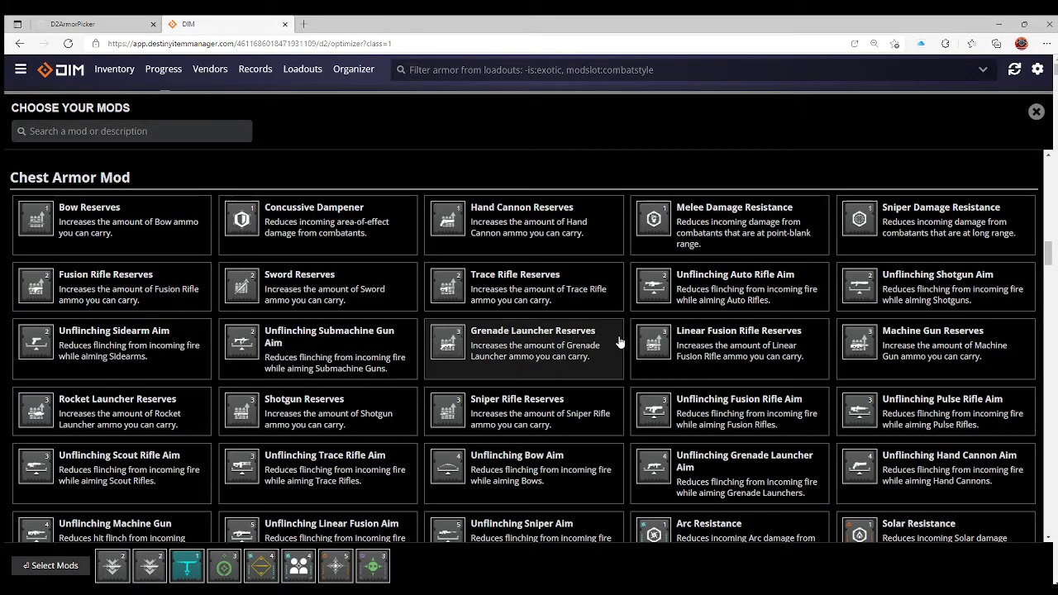
{"action": "scroll", "coordinate": [638, 343], "scroll_direction": "down", "scroll_amount": 1}
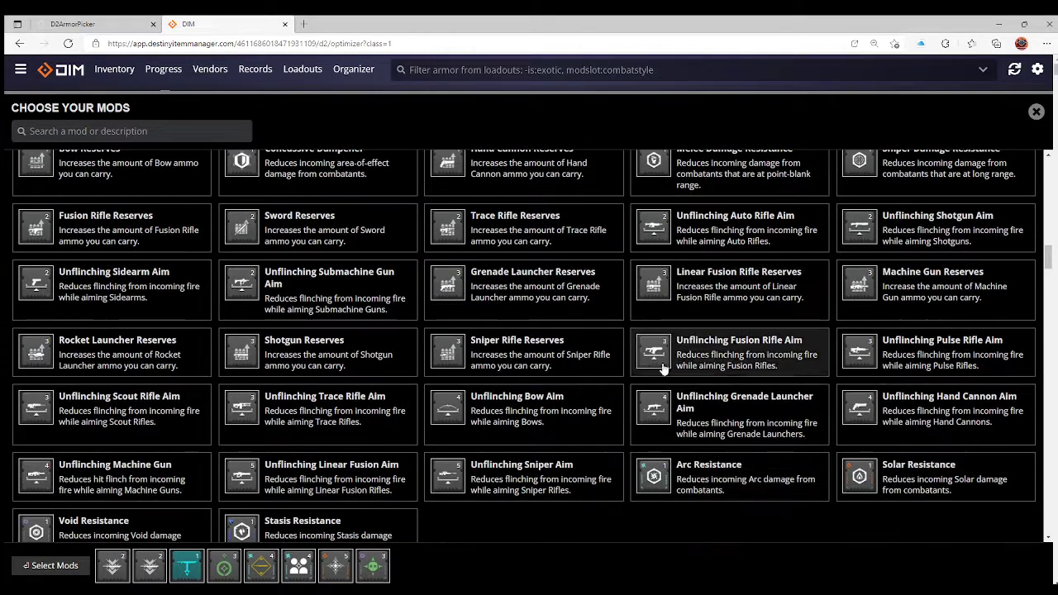
{"action": "left_click", "coordinate": [721, 485]}
{"action": "left_click", "coordinate": [727, 479]}
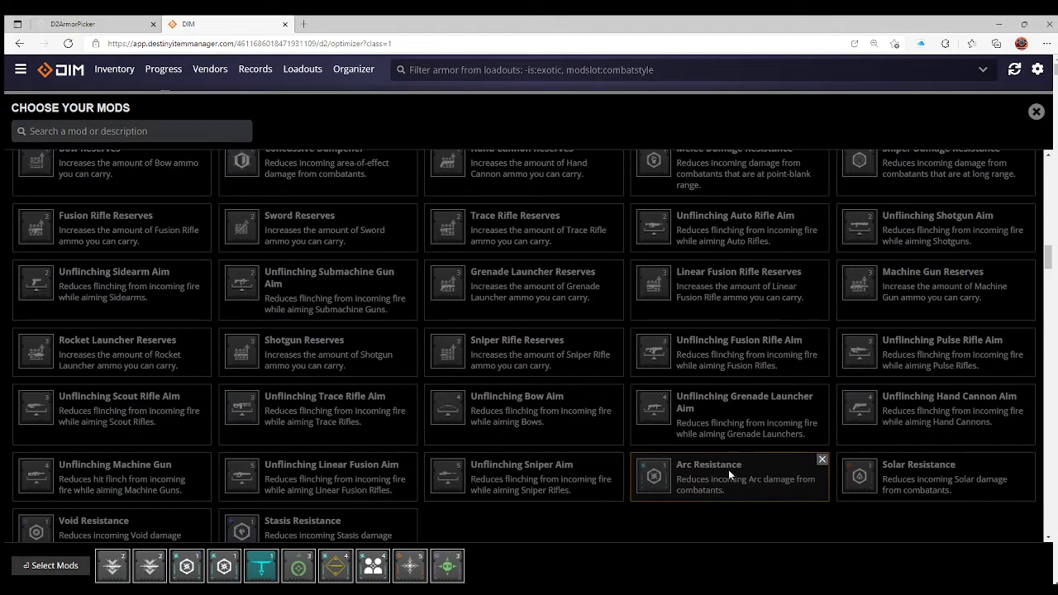
Add the Fastball arms armor mod and apply the selected mods to the optimizer
{"action": "scroll", "coordinate": [702, 459], "scroll_direction": "up", "scroll_amount": 6}
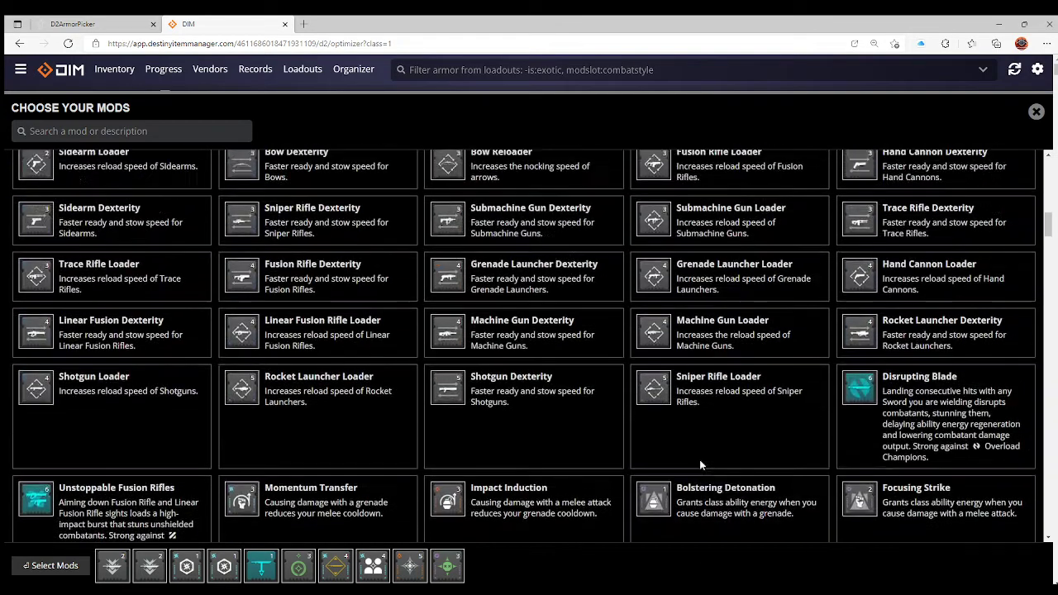
{"action": "scroll", "coordinate": [699, 460], "scroll_direction": "up", "scroll_amount": 4}
{"action": "scroll", "coordinate": [679, 429], "scroll_direction": "down", "scroll_amount": 2}
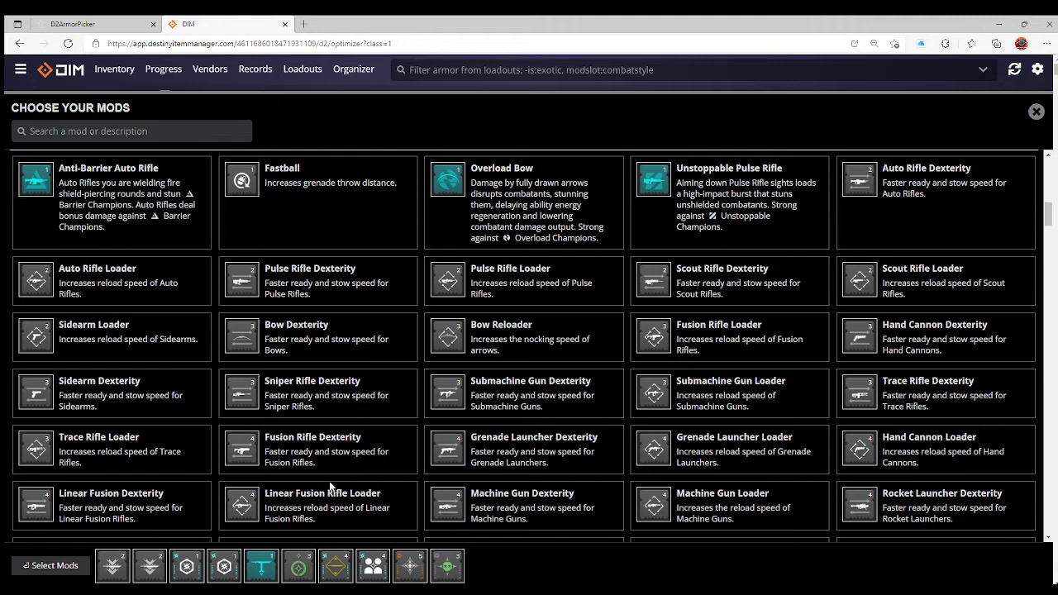
{"action": "left_click", "coordinate": [325, 217]}
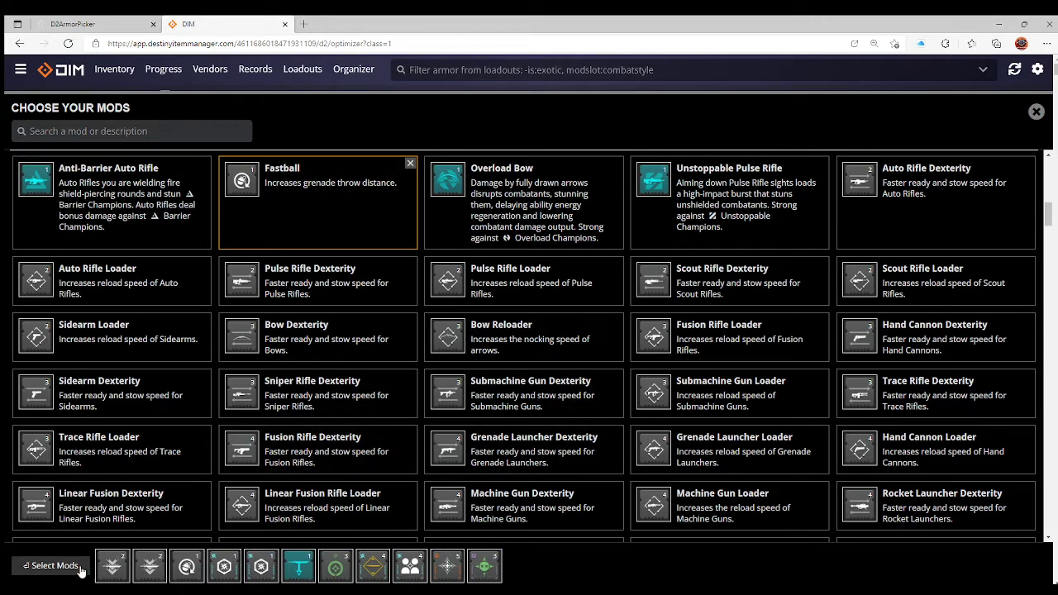
{"action": "left_click", "coordinate": [43, 568]}
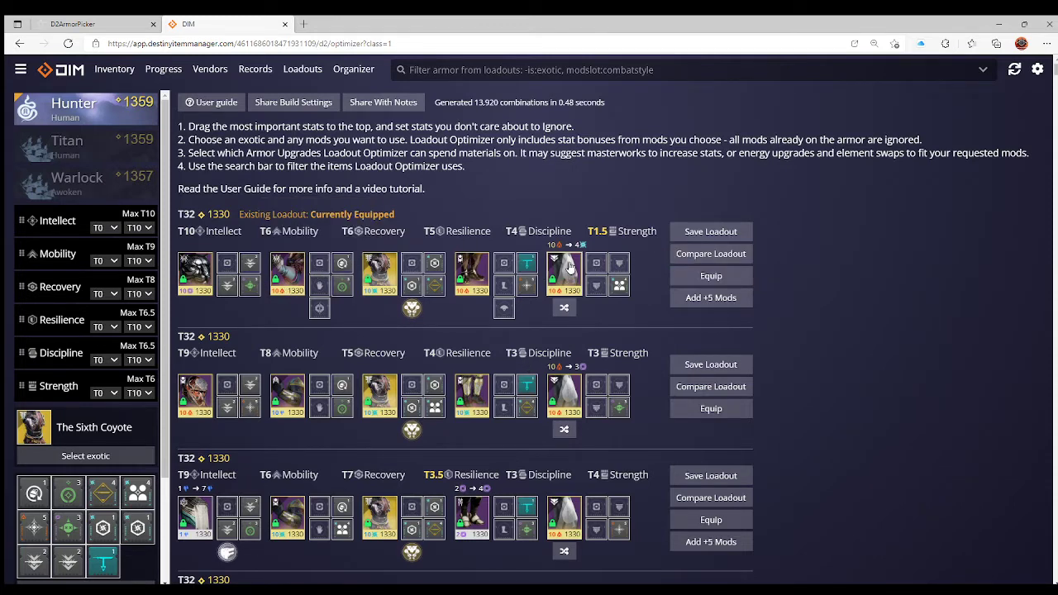
Swap the class item in the first optimized set for the Arc-energy Memory of Cayde Cloak
{"action": "left_click", "coordinate": [564, 309]}
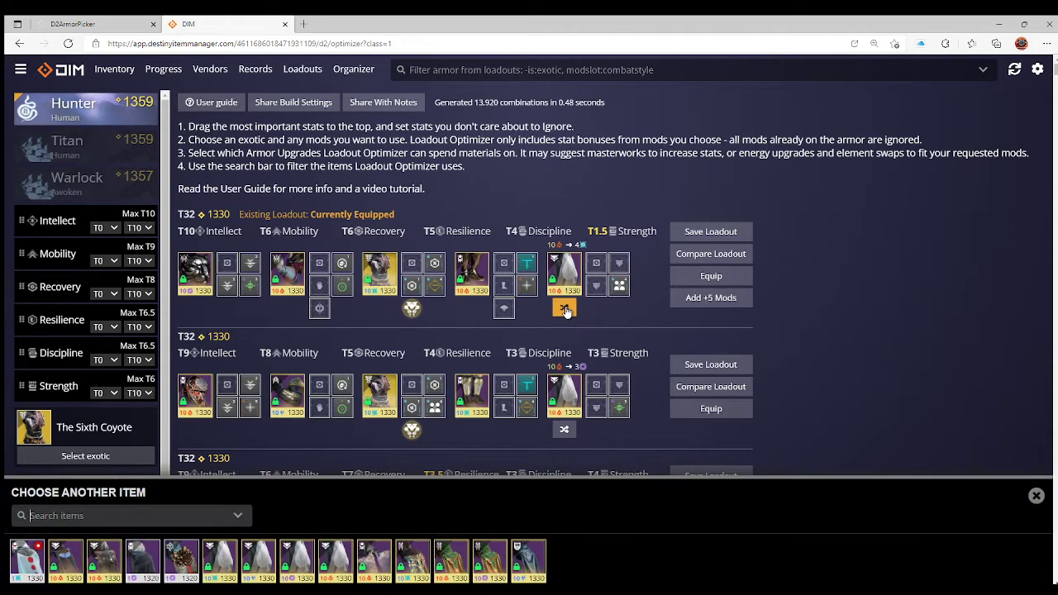
{"action": "left_click", "coordinate": [221, 561]}
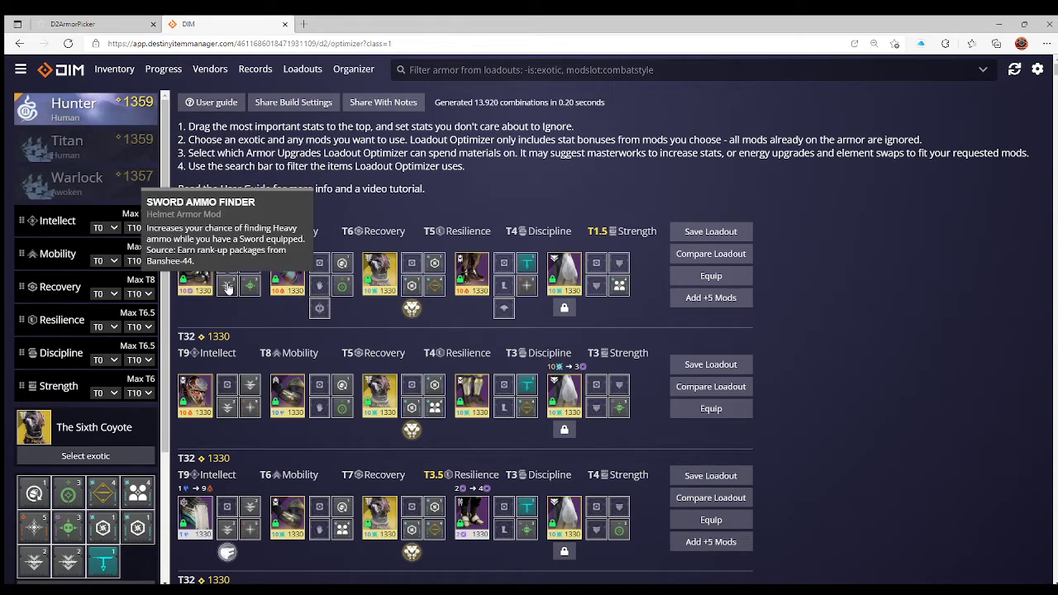
{"action": "mouse_move", "coordinate": [276, 231]}
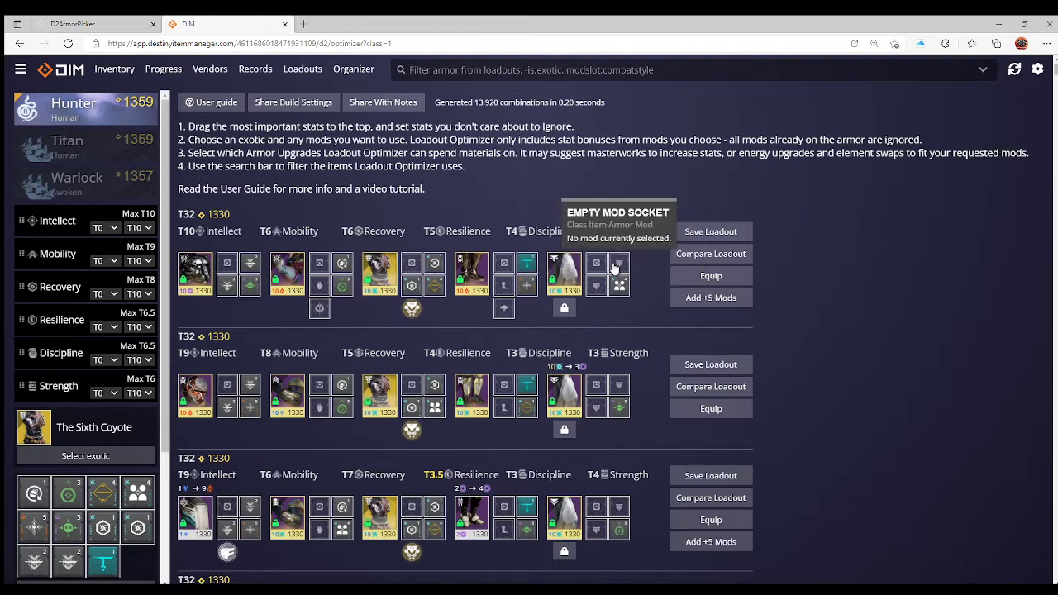
Reopen the mod selection and add four copies of the +10 Mobility Mod
{"action": "scroll", "coordinate": [107, 512], "scroll_direction": "down", "scroll_amount": 1}
{"action": "left_click", "coordinate": [105, 516]}
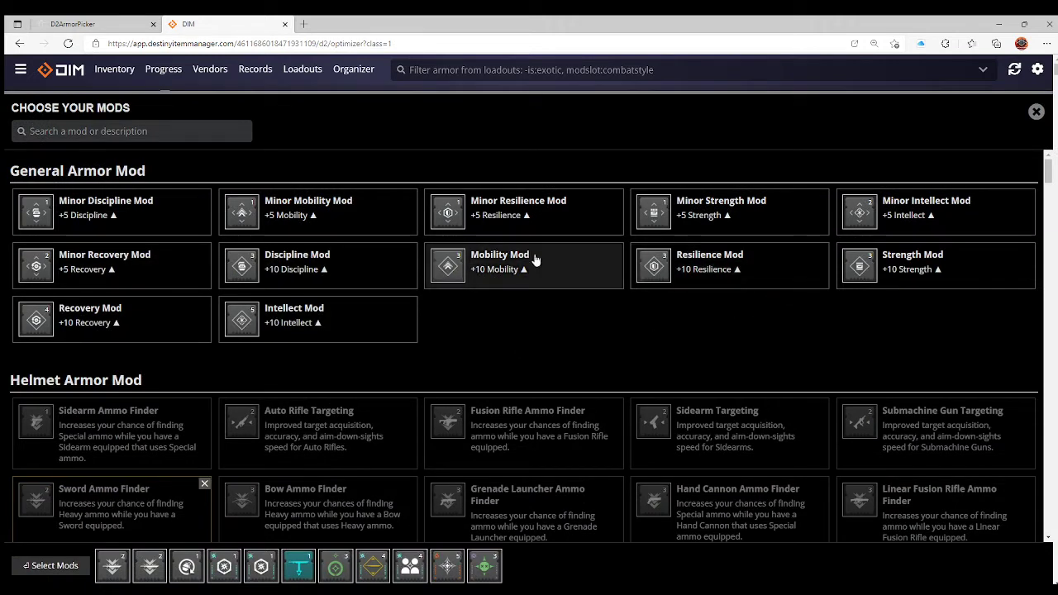
{"action": "left_click", "coordinate": [492, 274]}
{"action": "left_click", "coordinate": [492, 273]}
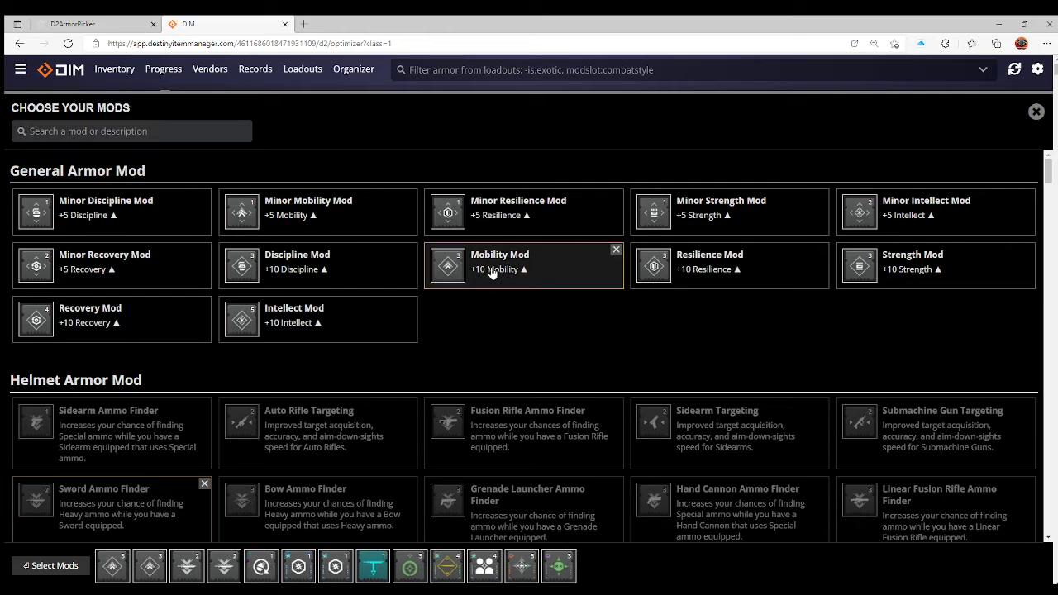
{"action": "left_click", "coordinate": [492, 273]}
{"action": "left_click", "coordinate": [491, 273]}
Add the Passive Guard class item mod and apply the updated mod selection
{"action": "scroll", "coordinate": [525, 354], "scroll_direction": "down", "scroll_amount": 1}
{"action": "scroll", "coordinate": [512, 343], "scroll_direction": "down", "scroll_amount": 20}
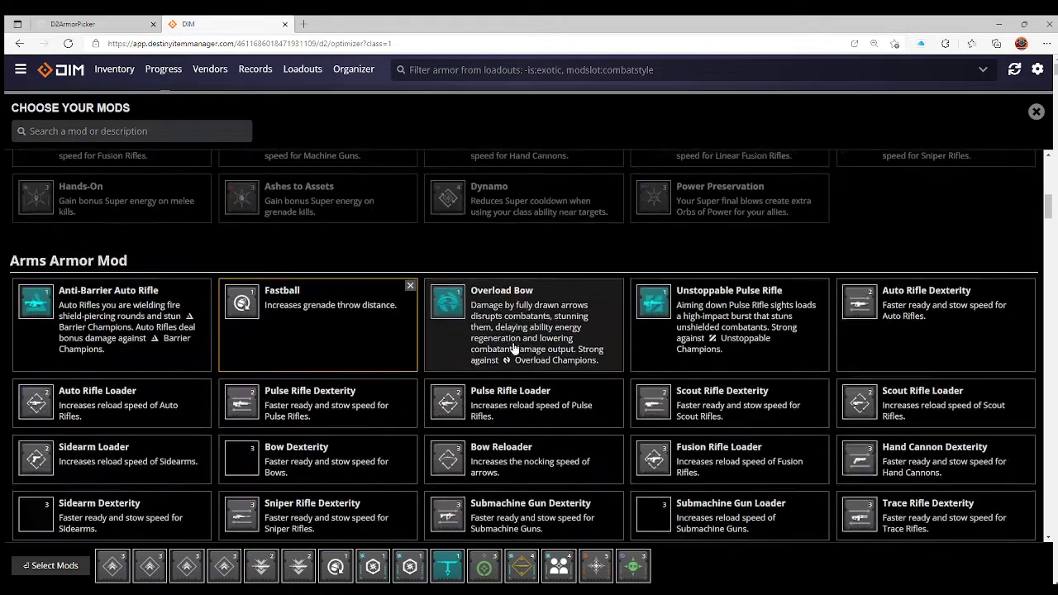
{"action": "scroll", "coordinate": [506, 339], "scroll_direction": "down", "scroll_amount": 20}
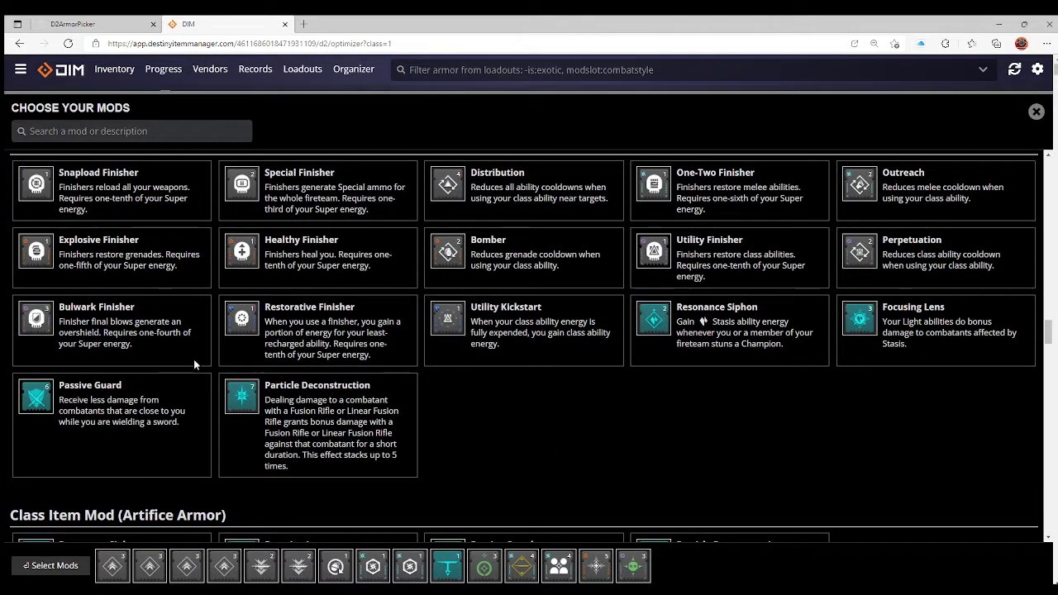
{"action": "left_click", "coordinate": [118, 411]}
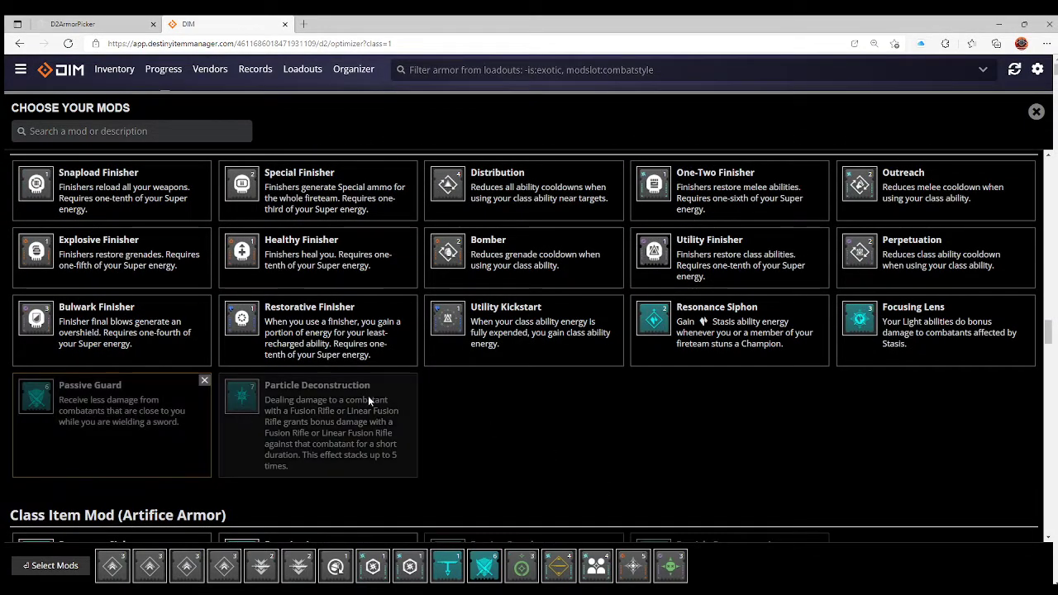
{"action": "left_click", "coordinate": [52, 565]}
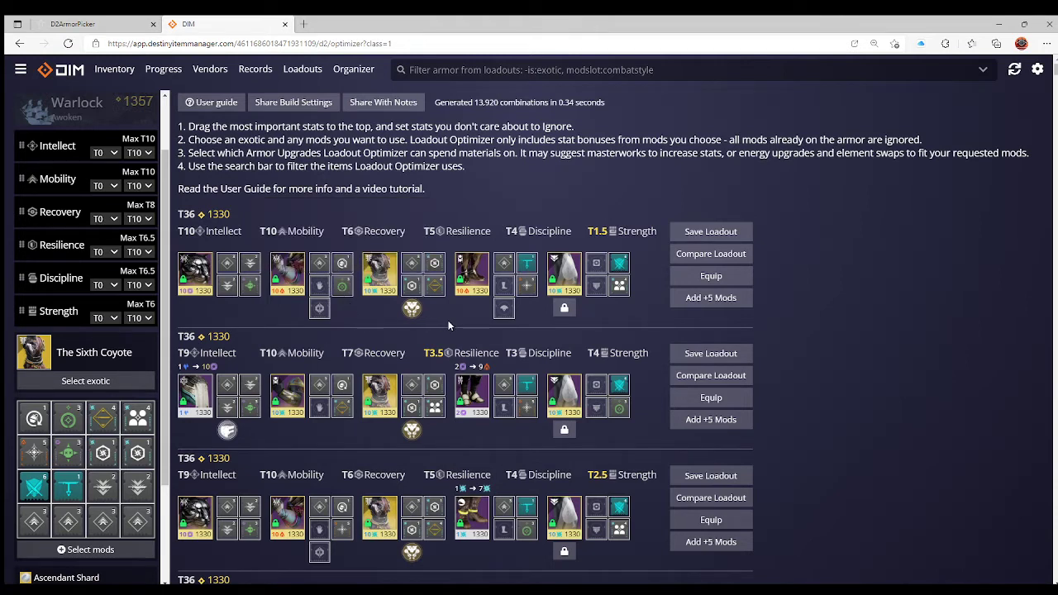
Review the mod sockets of the first set, add the Absolution leg armor mod and apply the selection
{"action": "mouse_move", "coordinate": [413, 288]}
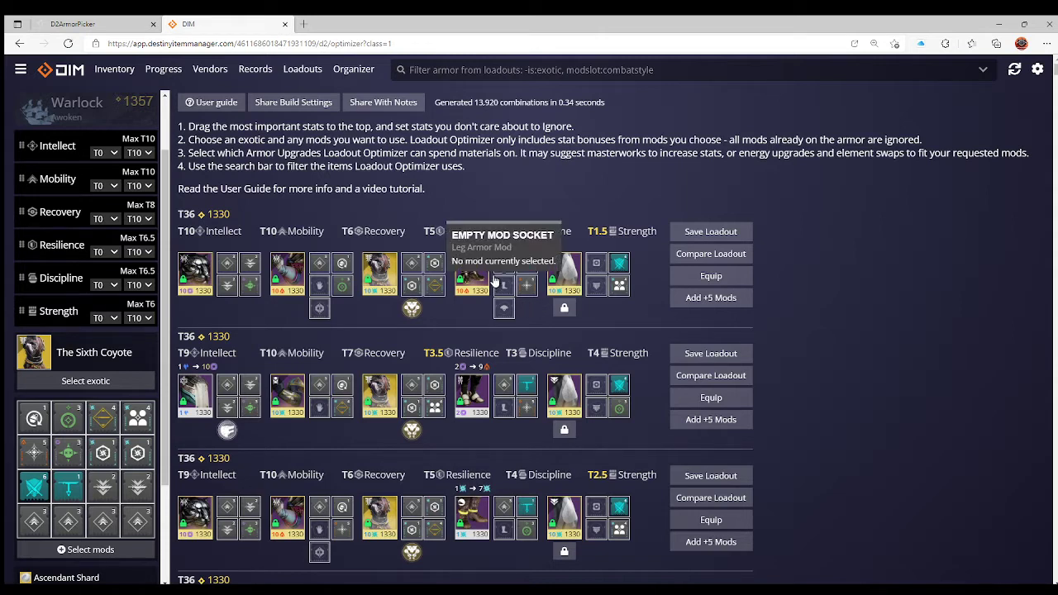
{"action": "mouse_move", "coordinate": [507, 273]}
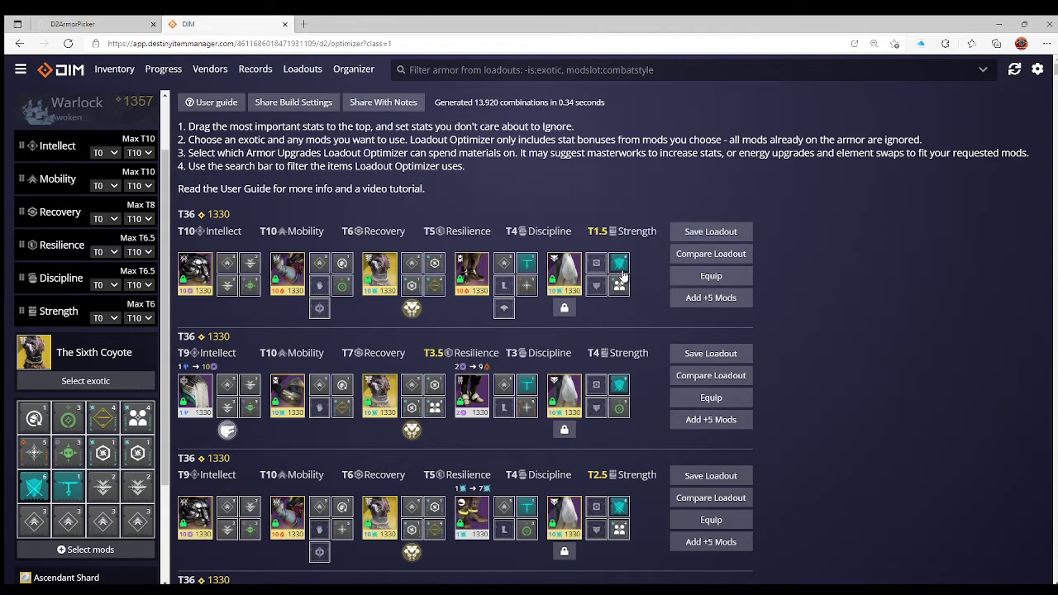
{"action": "mouse_move", "coordinate": [625, 273]}
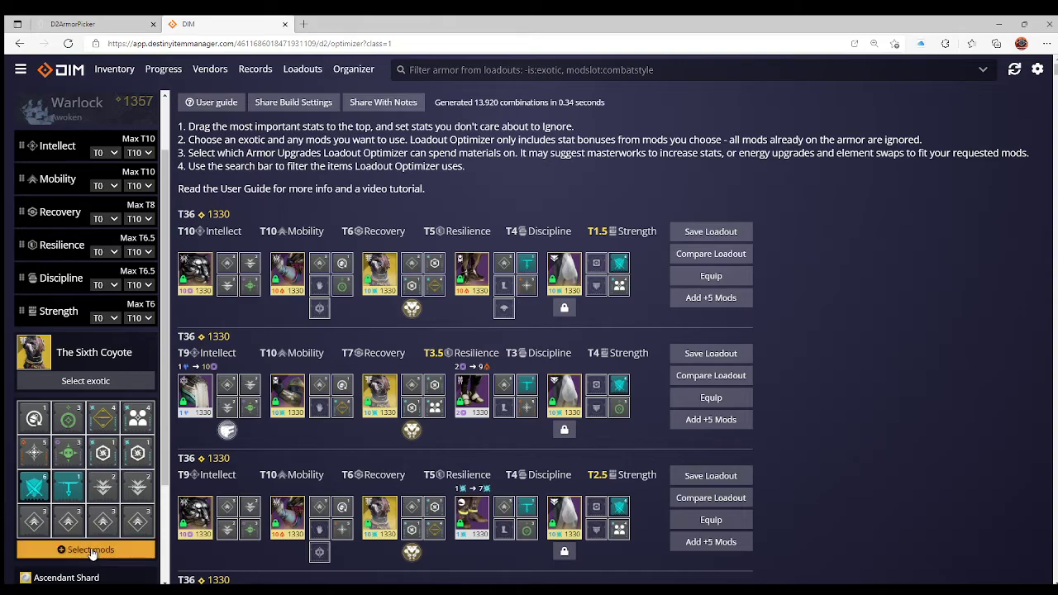
{"action": "left_click", "coordinate": [213, 537]}
{"action": "scroll", "coordinate": [446, 421], "scroll_direction": "down", "scroll_amount": 15}
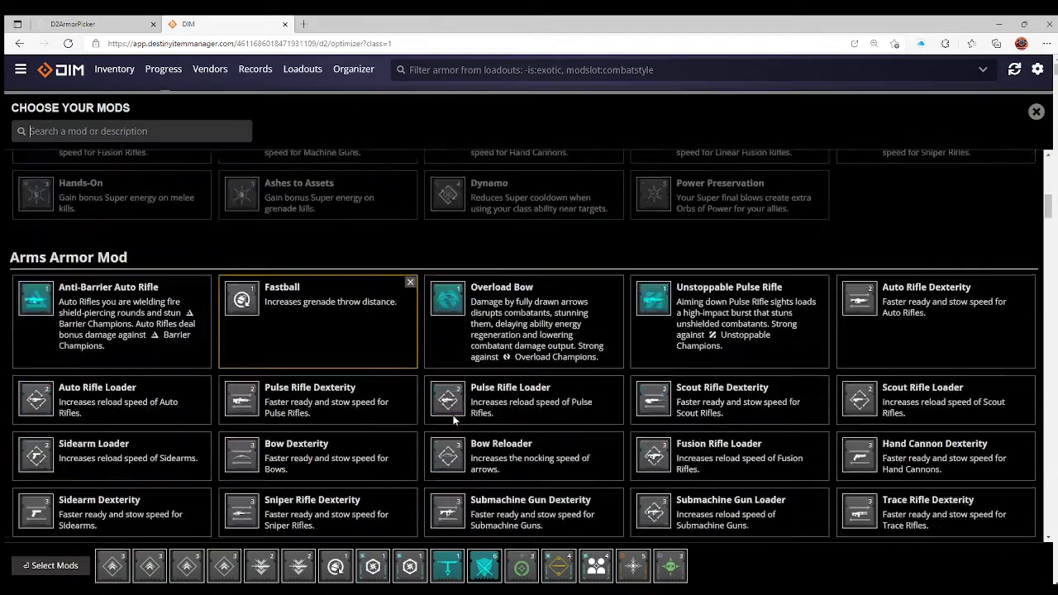
{"action": "scroll", "coordinate": [445, 419], "scroll_direction": "down", "scroll_amount": 15}
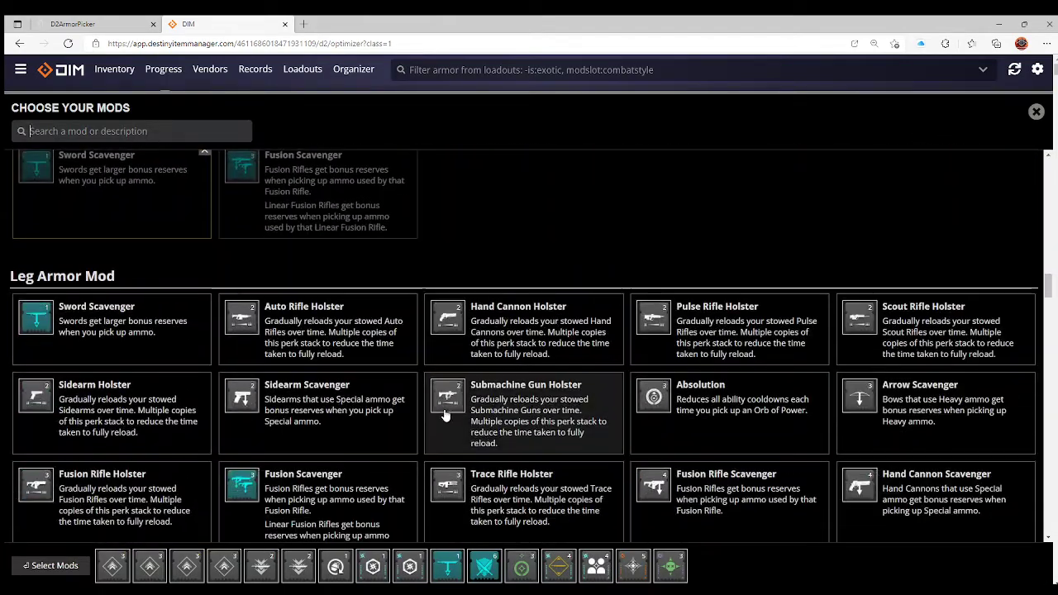
{"action": "left_click", "coordinate": [764, 413]}
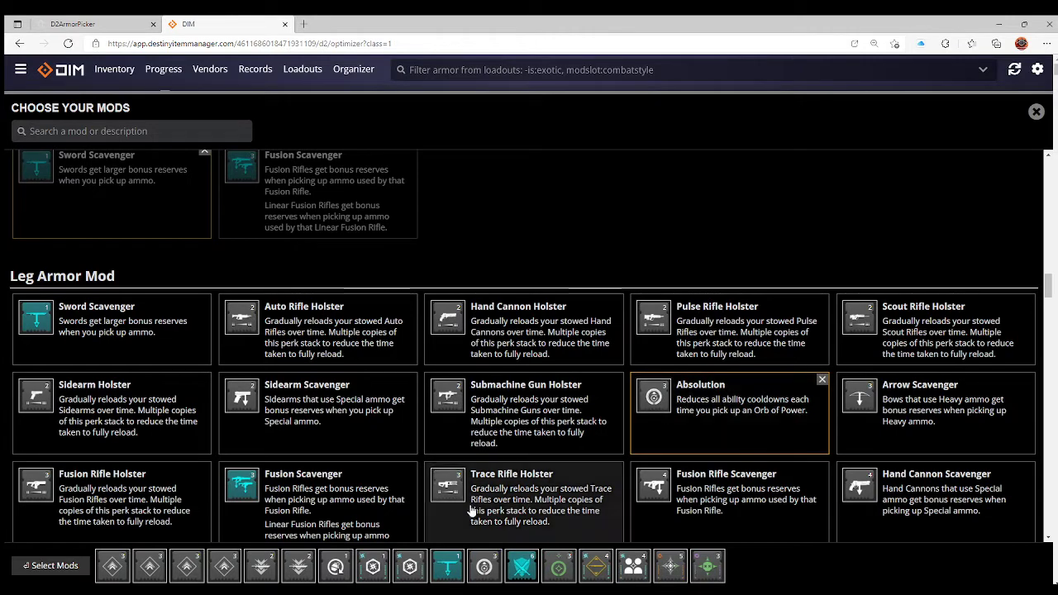
{"action": "left_click", "coordinate": [49, 566]}
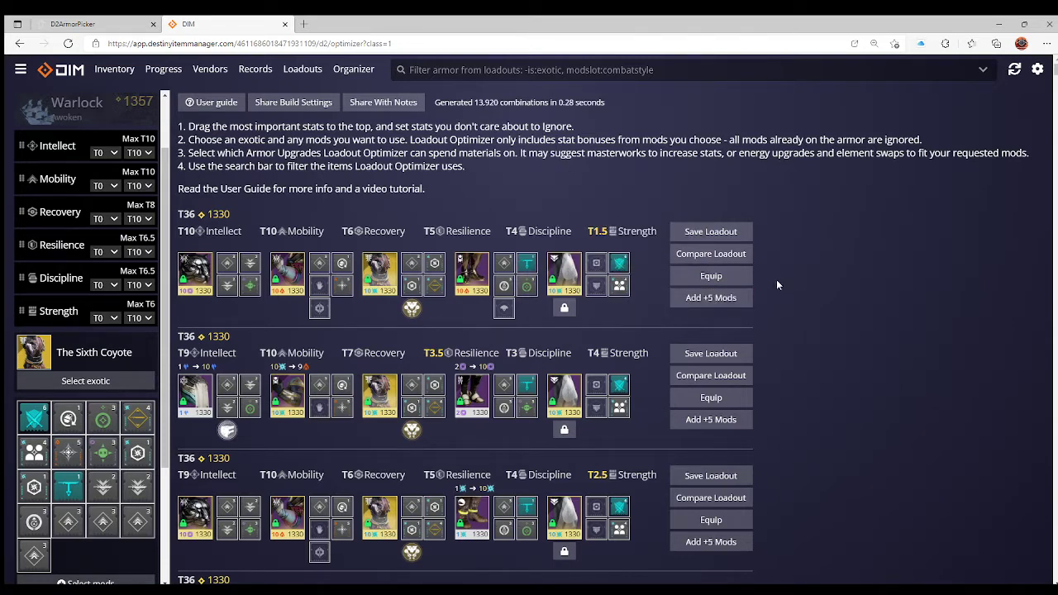
Save the first optimized set as a loadout named "Sixth Coyote Sword"
{"action": "left_click", "coordinate": [708, 234]}
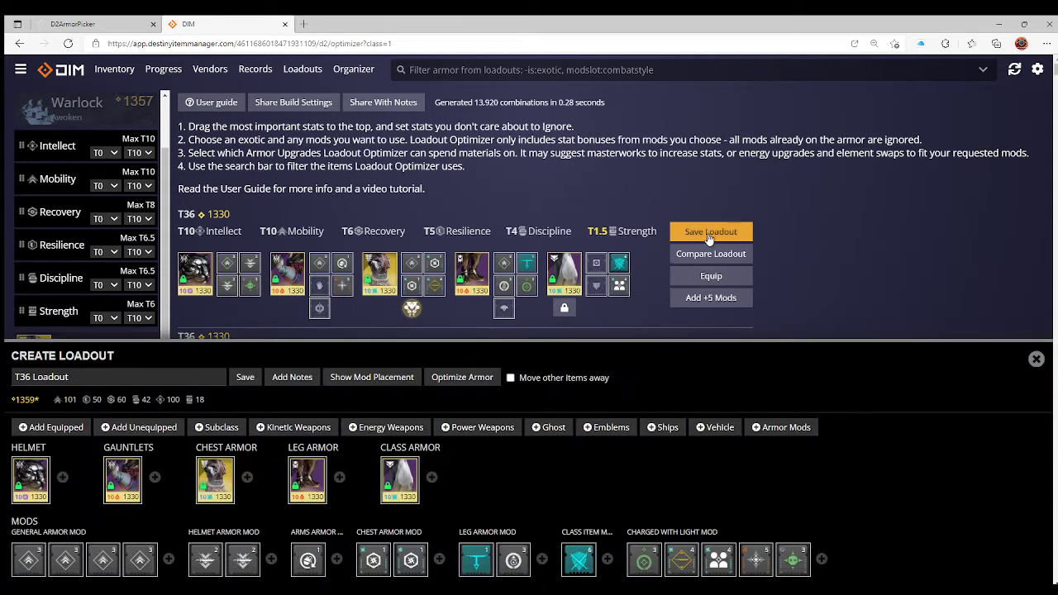
{"action": "left_click_drag", "start_coordinate": [71, 377], "coordinate": [5, 375]}
{"action": "type", "text": "Sixth Coyote Sword"}
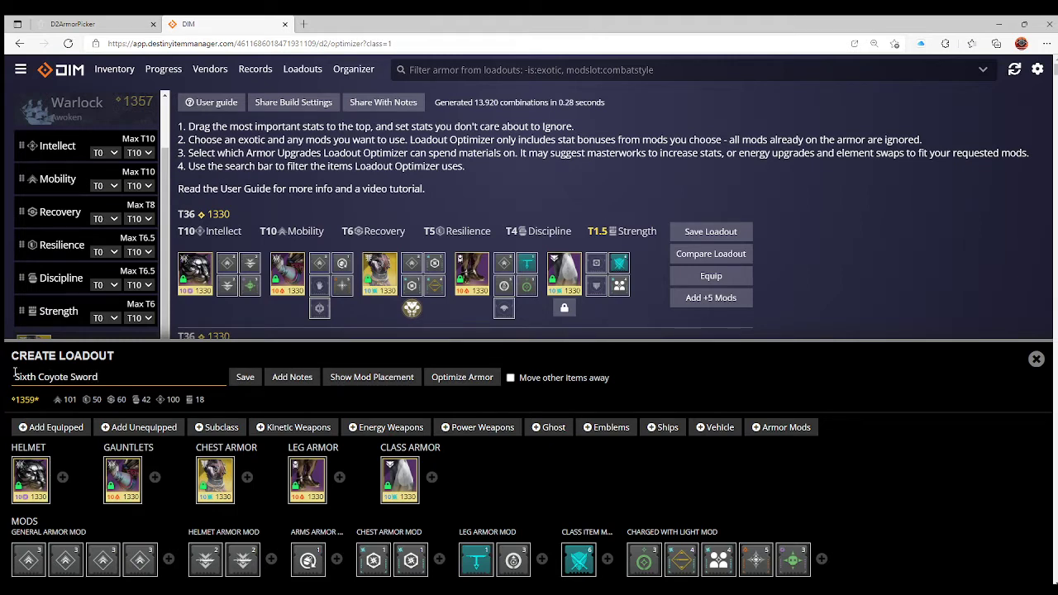
{"action": "left_click", "coordinate": [244, 376]}
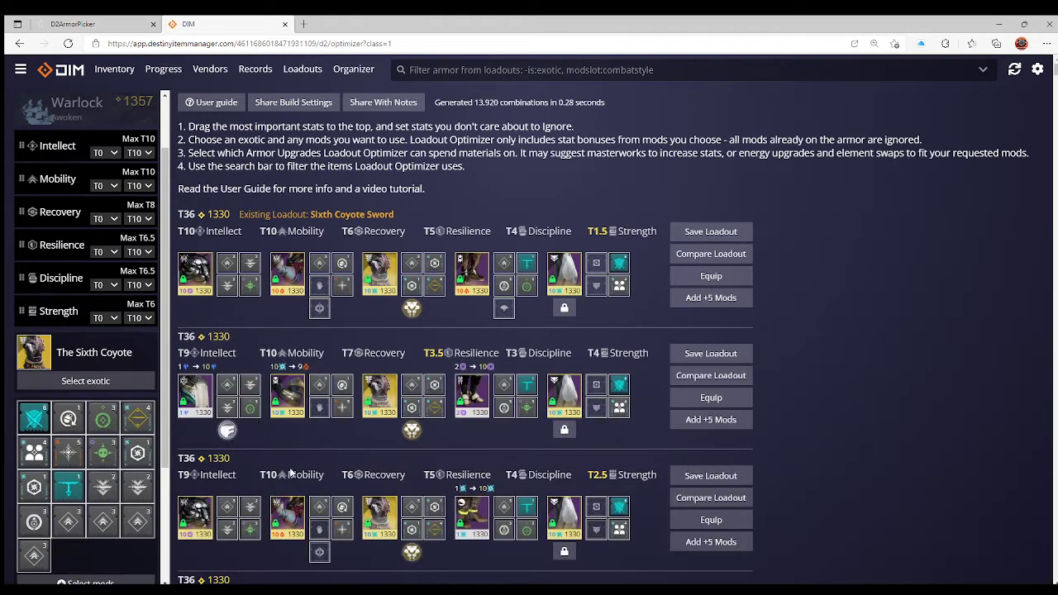
Open the Hunter's saved loadouts and locate the Sixth Coyote Sword loadout
{"action": "mouse_move", "coordinate": [423, 263]}
{"action": "left_click", "coordinate": [302, 70]}
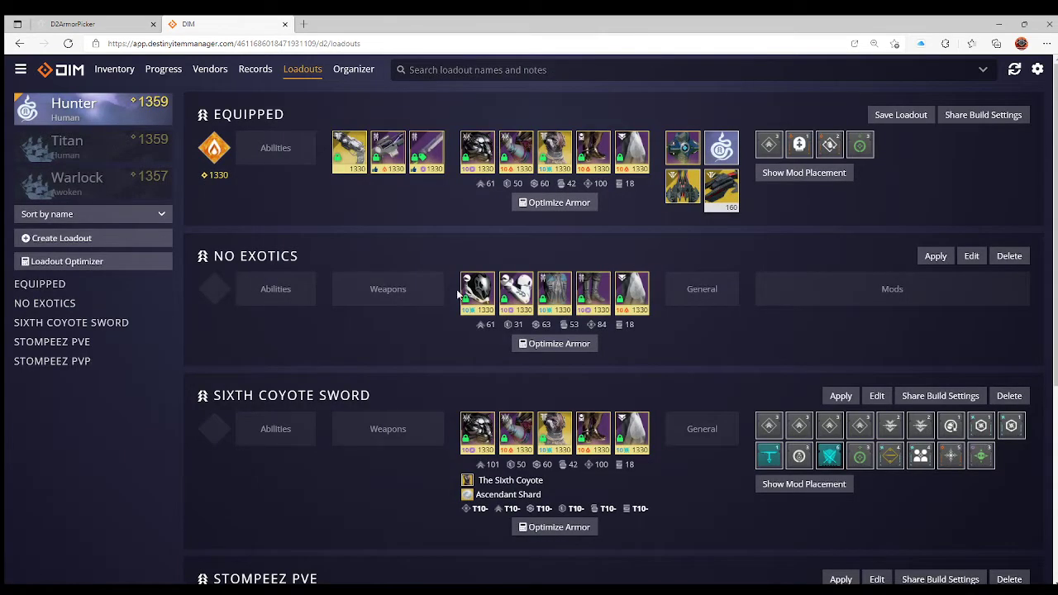
{"action": "scroll", "coordinate": [479, 383], "scroll_direction": "down", "scroll_amount": 3}
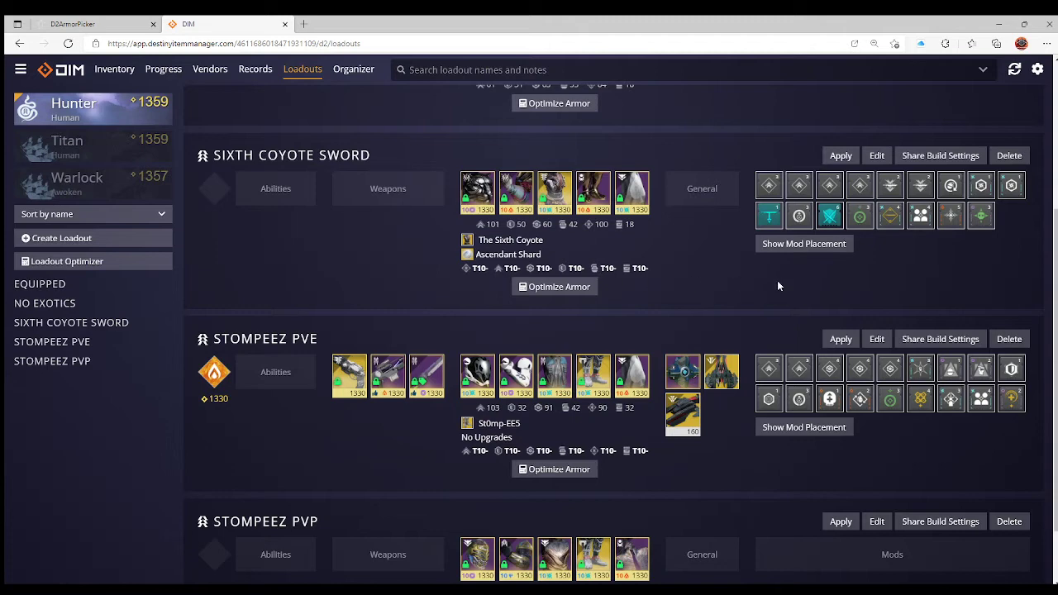
{"action": "scroll", "coordinate": [743, 290], "scroll_direction": "up", "scroll_amount": 1}
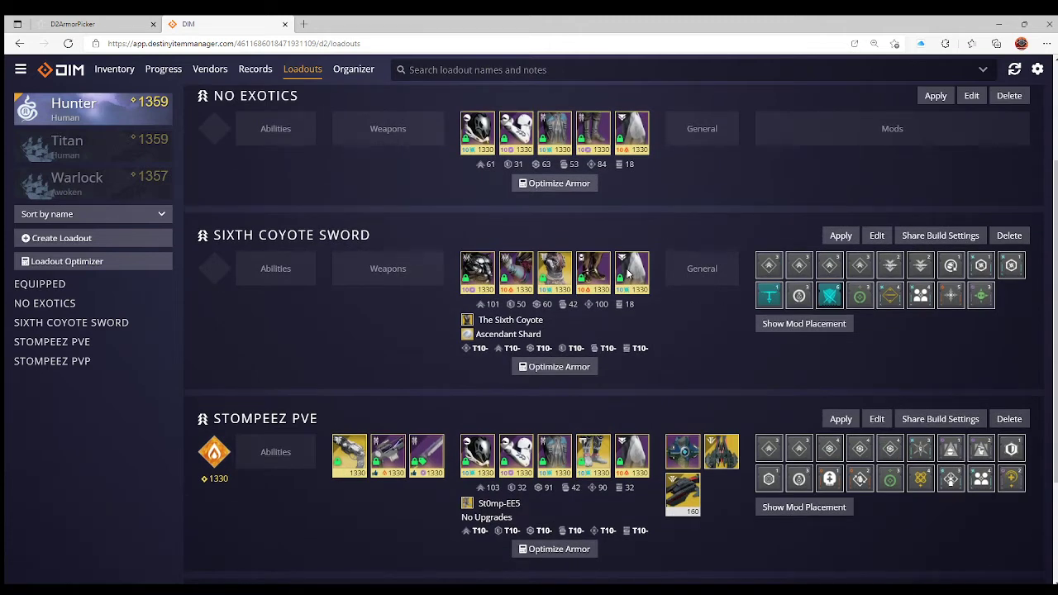
Inspect the details of each armor piece in the Sixth Coyote Sword loadout, from helmet to cloak
{"action": "left_click", "coordinate": [467, 276]}
{"action": "left_click", "coordinate": [471, 276]}
{"action": "left_click", "coordinate": [517, 273]}
{"action": "left_click", "coordinate": [519, 273]}
{"action": "left_click", "coordinate": [552, 273]}
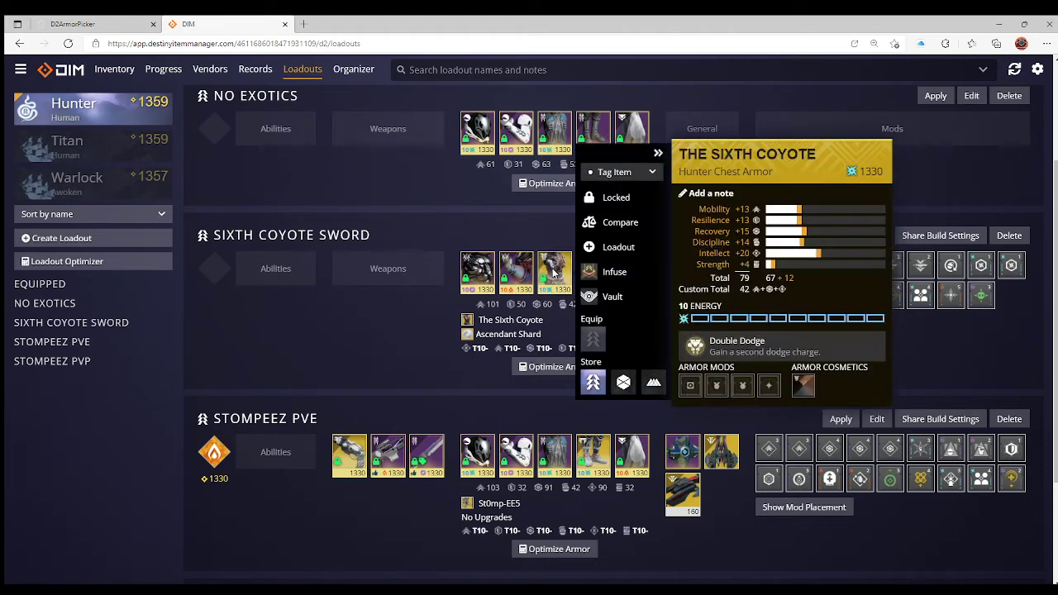
{"action": "left_click", "coordinate": [553, 273]}
{"action": "left_click", "coordinate": [599, 275]}
{"action": "left_click", "coordinate": [599, 276]}
{"action": "left_click", "coordinate": [637, 273]}
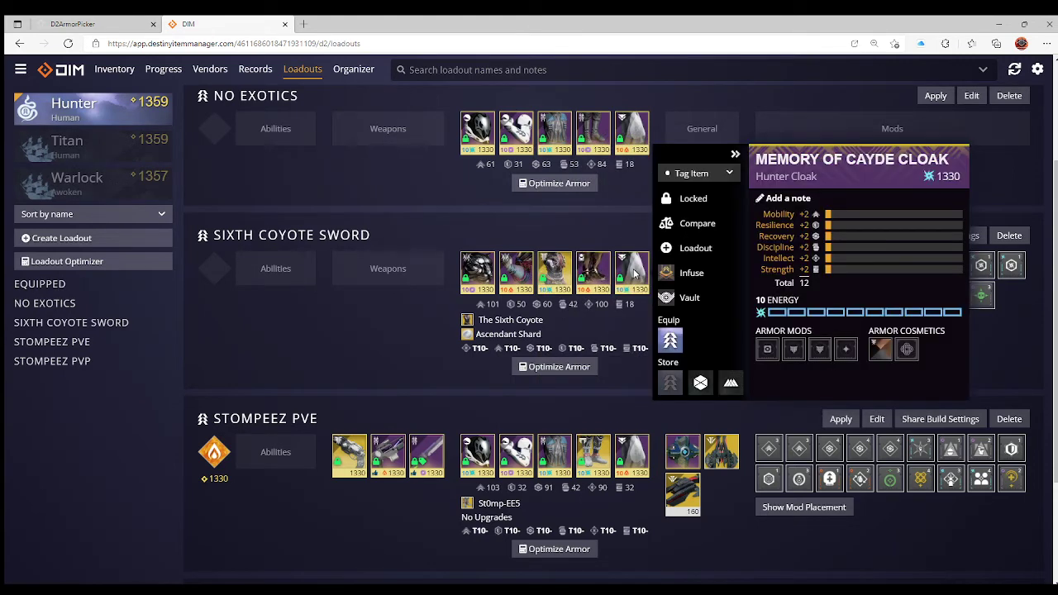
{"action": "left_click", "coordinate": [636, 274]}
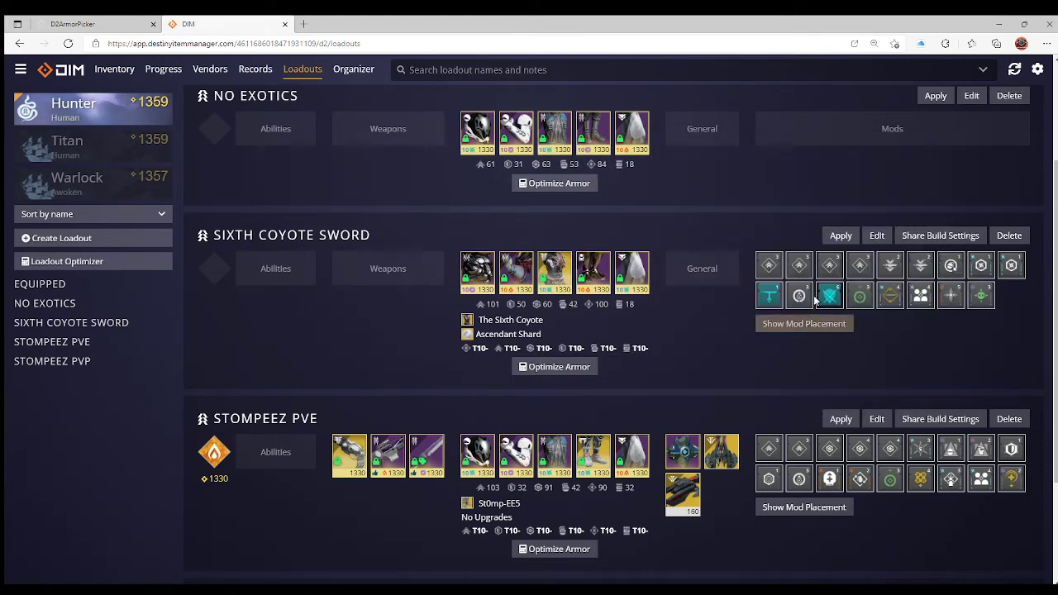
Edit the Sixth Coyote Sword loadout and add the Void subclass to it
{"action": "left_click", "coordinate": [877, 237]}
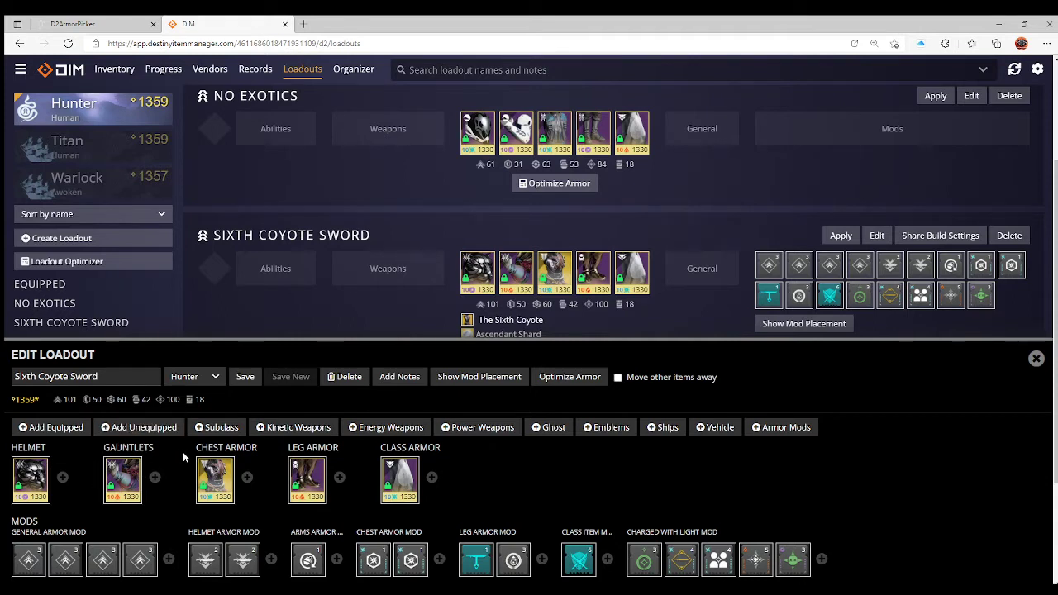
{"action": "left_click", "coordinate": [226, 431]}
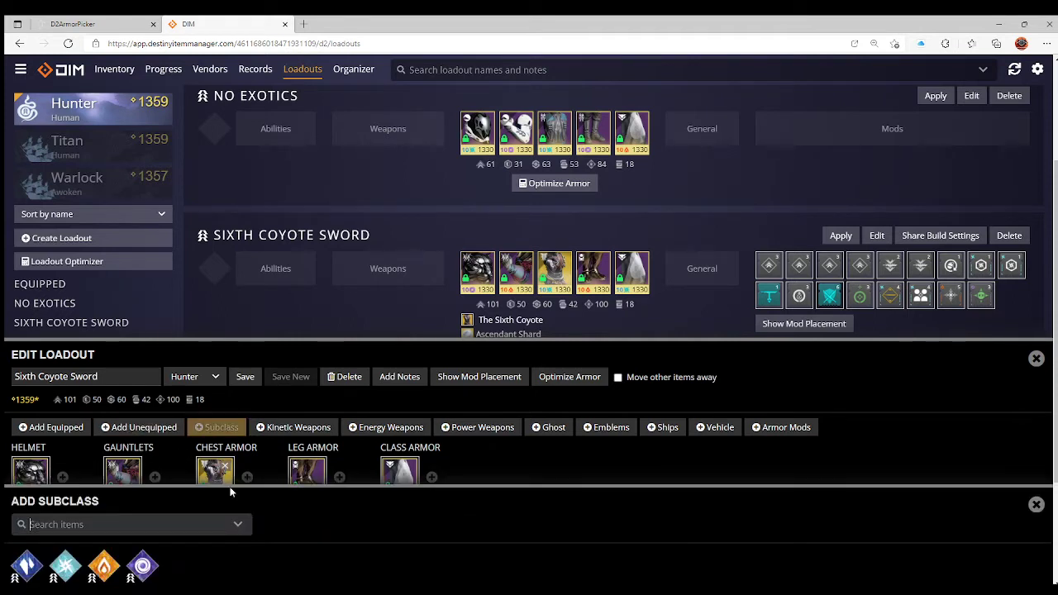
{"action": "left_click", "coordinate": [143, 567]}
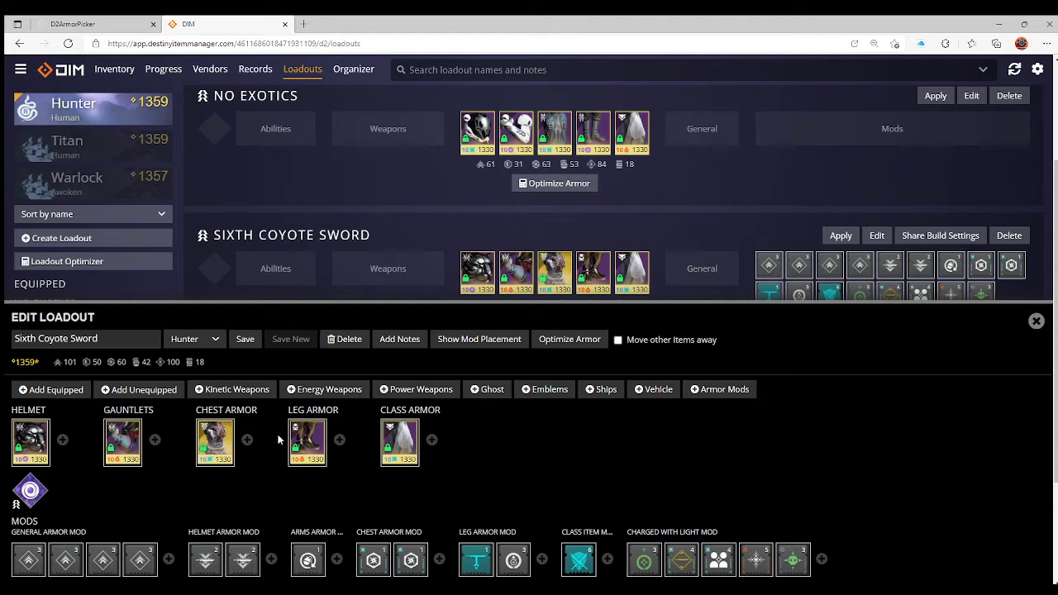
Add Cold Front as kinetic weapon, the red 1330 Solar energy weapon and The Lament as power weapon to the loadout
{"action": "left_click", "coordinate": [243, 392]}
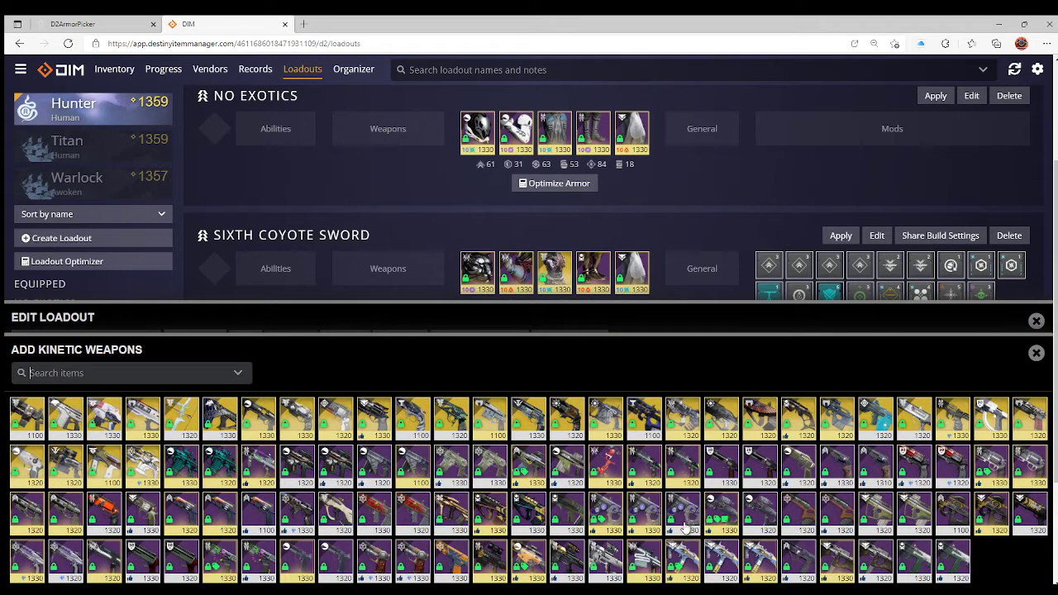
{"action": "left_click", "coordinate": [761, 565]}
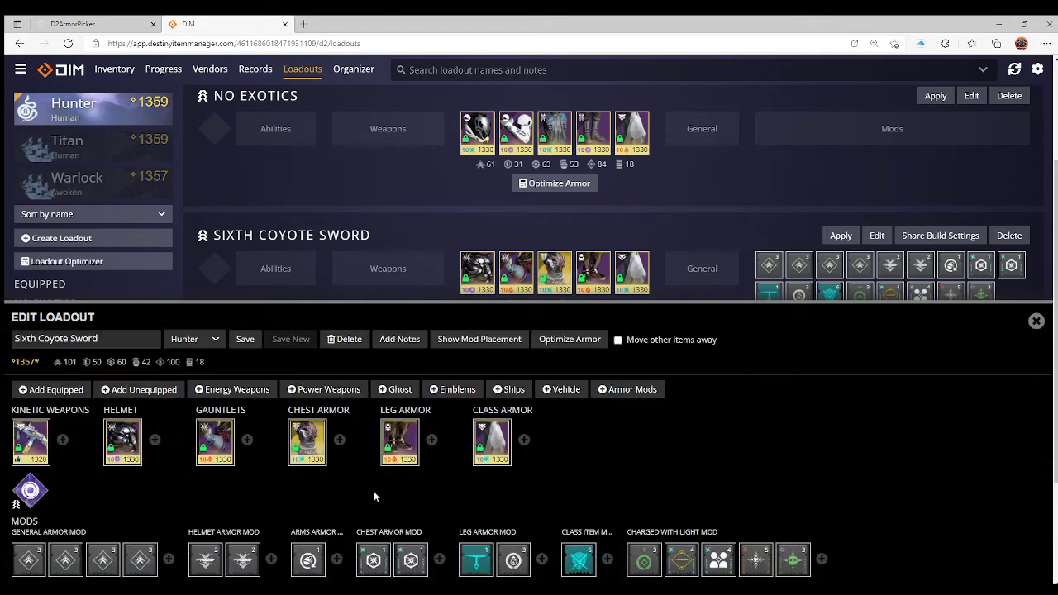
{"action": "left_click", "coordinate": [251, 395]}
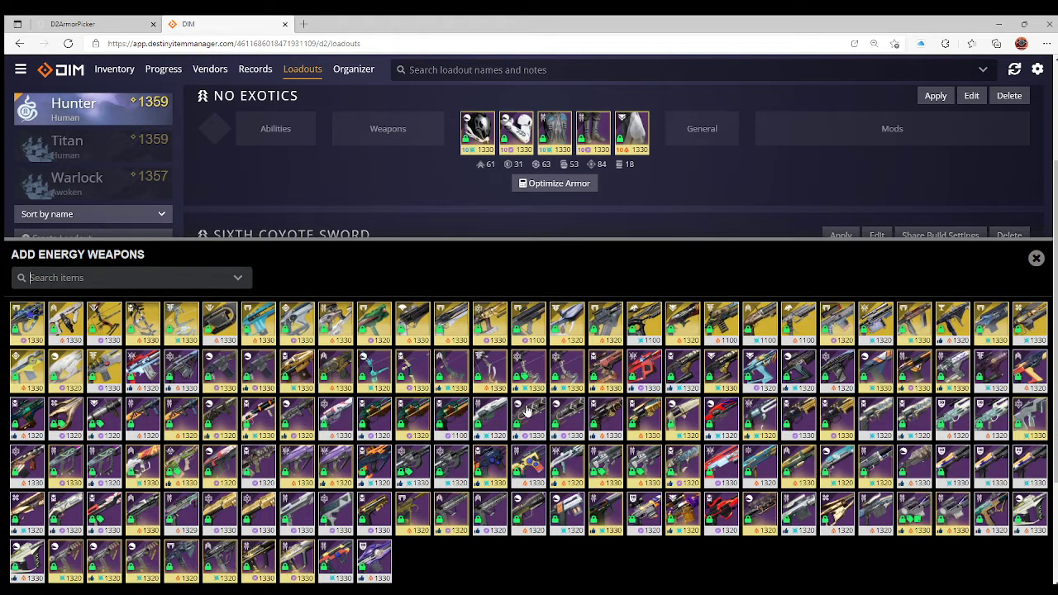
{"action": "left_click", "coordinate": [606, 374]}
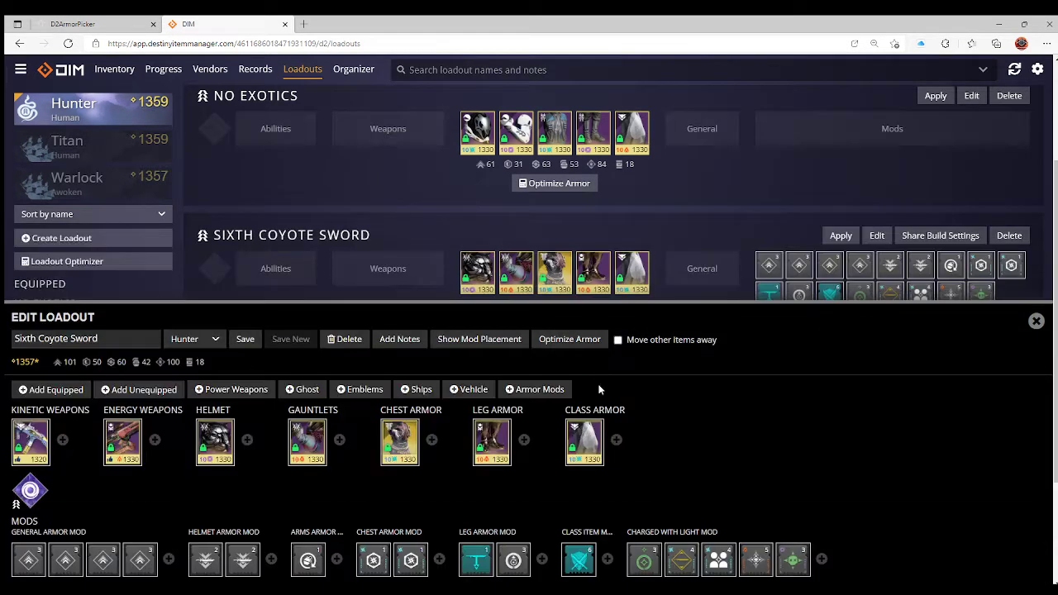
{"action": "left_click", "coordinate": [234, 390]}
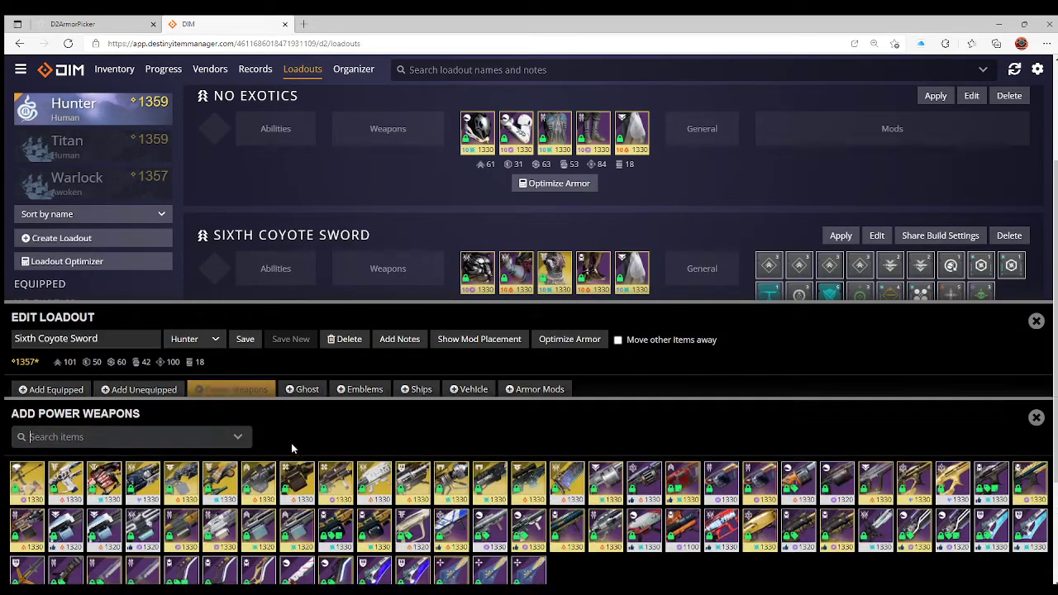
{"action": "left_click", "coordinate": [567, 467]}
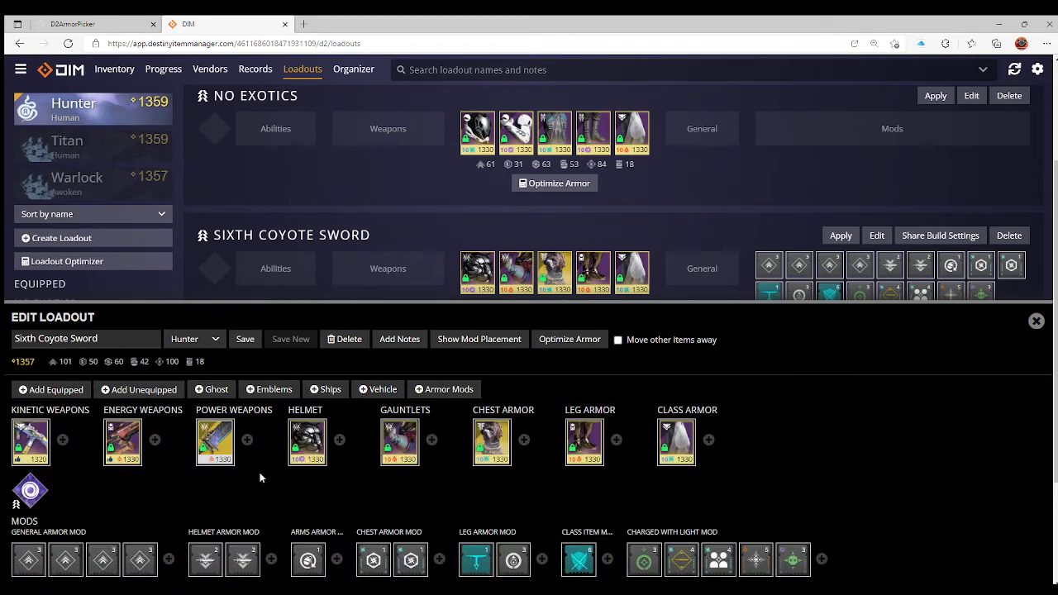
Add the camera-shaped ghost shell and the blue sailing-ship emblem to the Sixth Coyote Sword loadout
{"action": "left_click", "coordinate": [213, 389]}
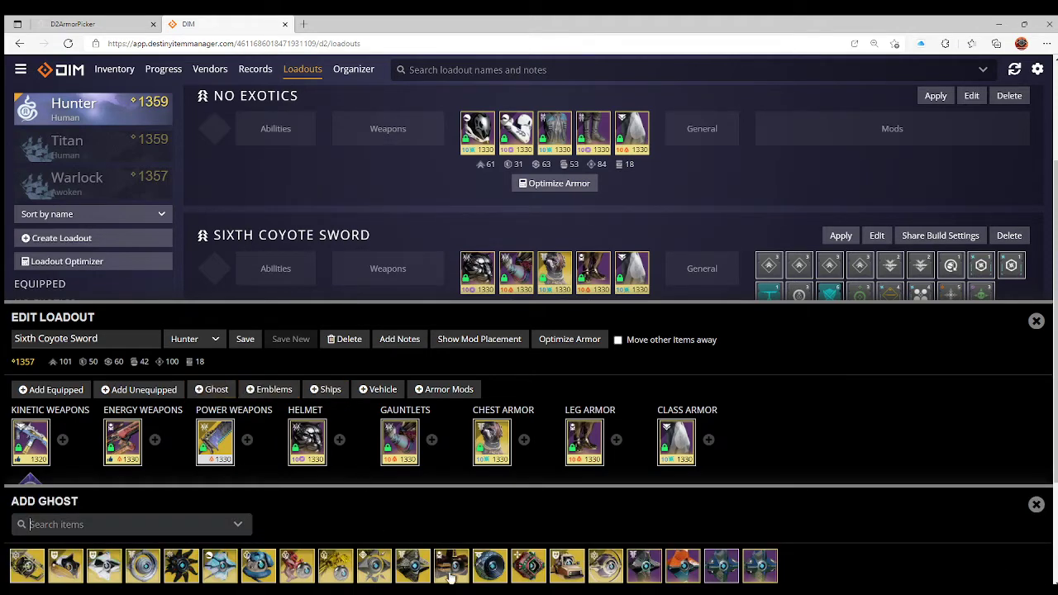
{"action": "left_click", "coordinate": [451, 566]}
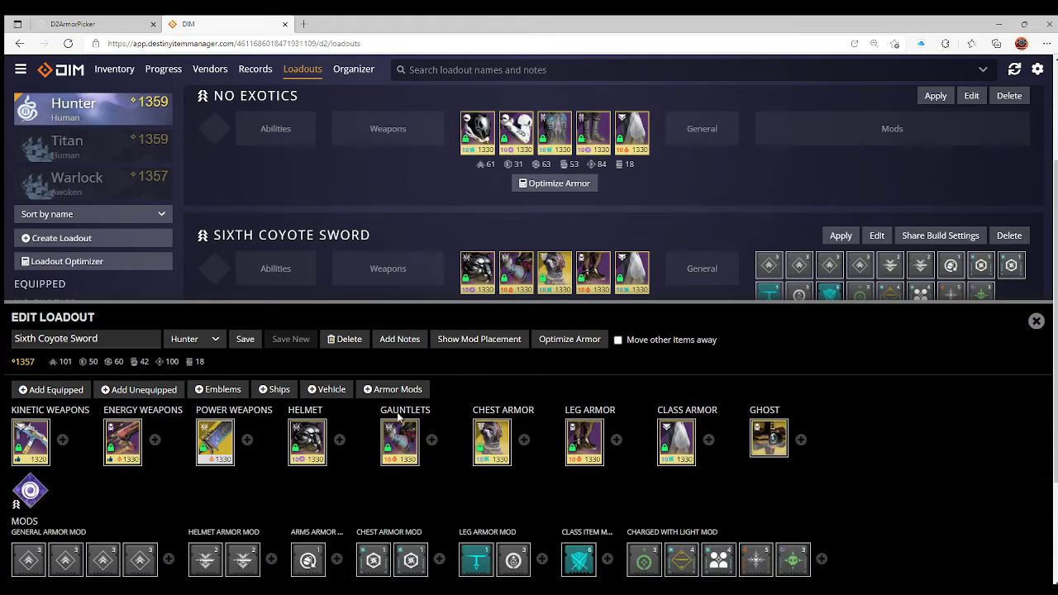
{"action": "left_click", "coordinate": [216, 389]}
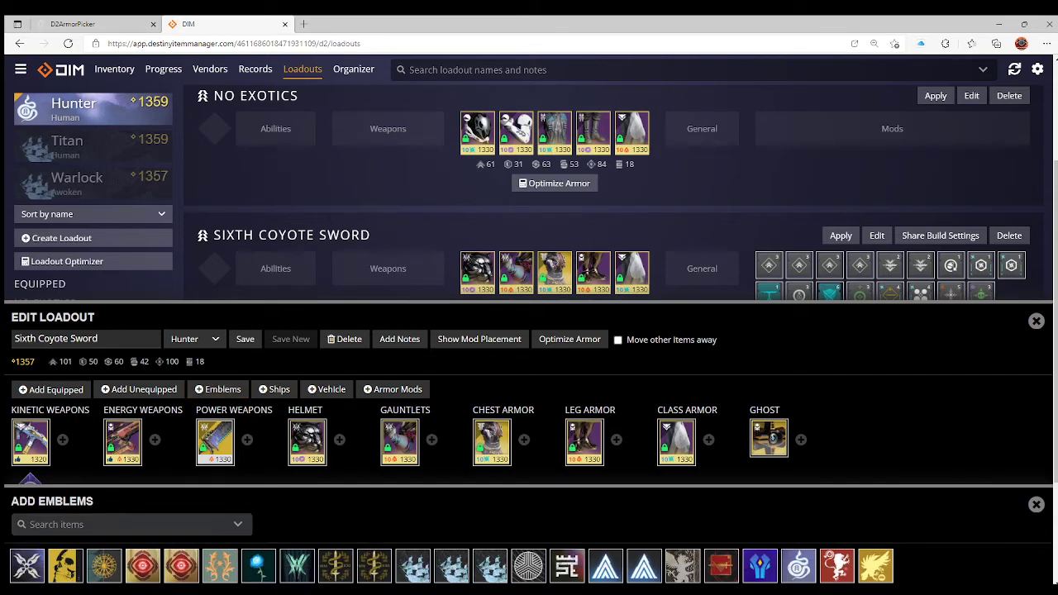
{"action": "left_click", "coordinate": [420, 570]}
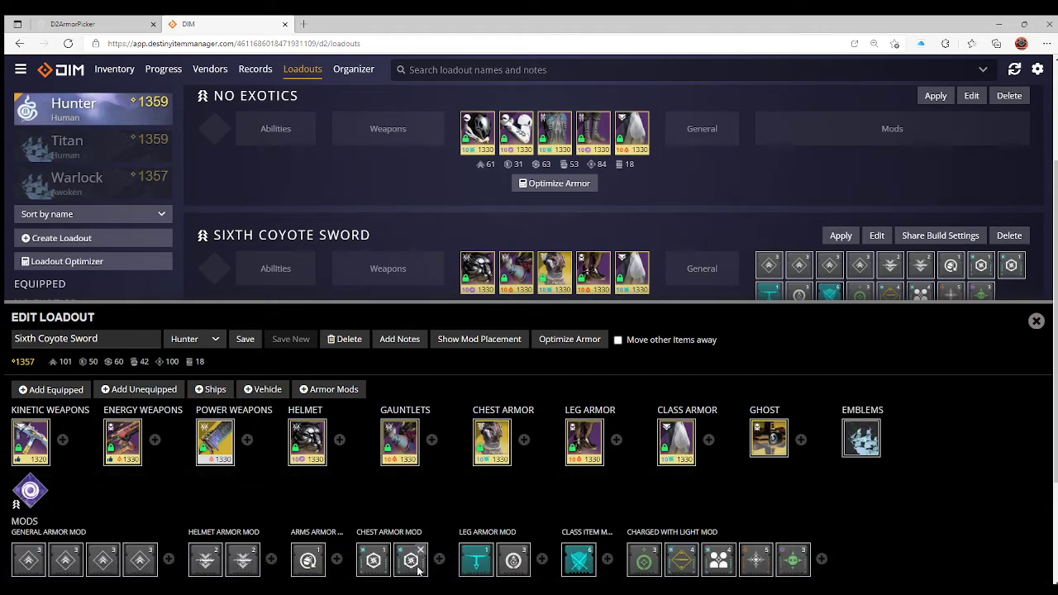
Add a dark exotic ship and the first listed vehicle to the loadout, and save the Sixth Coyote Sword changes
{"action": "left_click", "coordinate": [213, 390]}
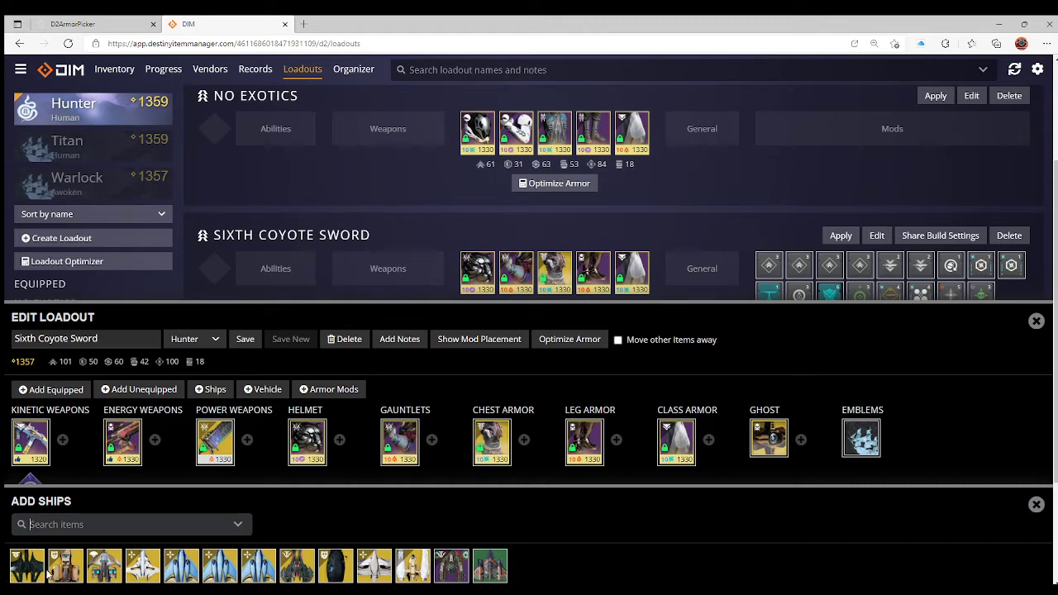
{"action": "left_click", "coordinate": [293, 568]}
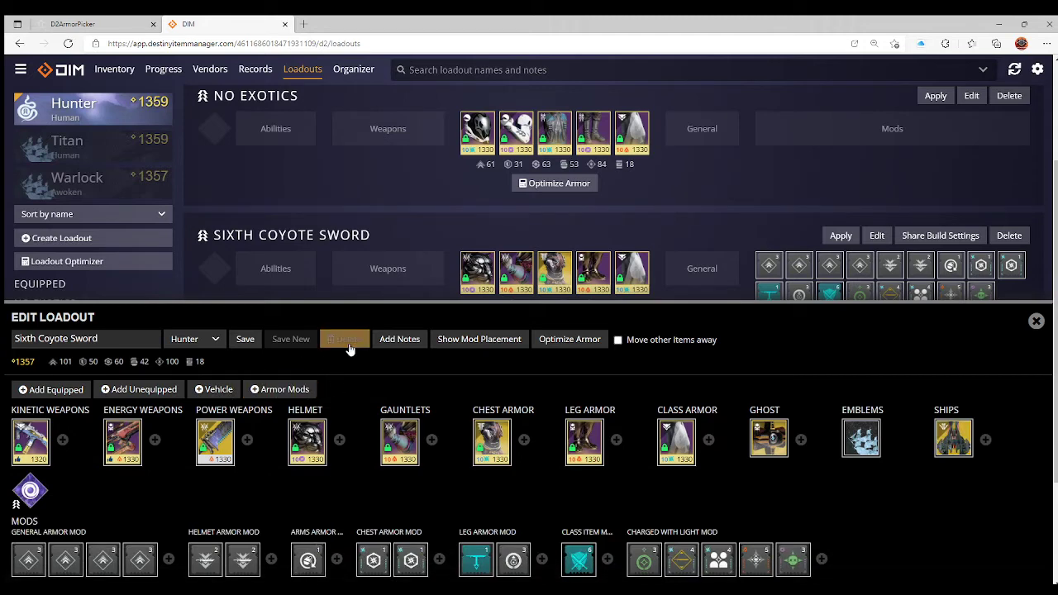
{"action": "left_click", "coordinate": [215, 389]}
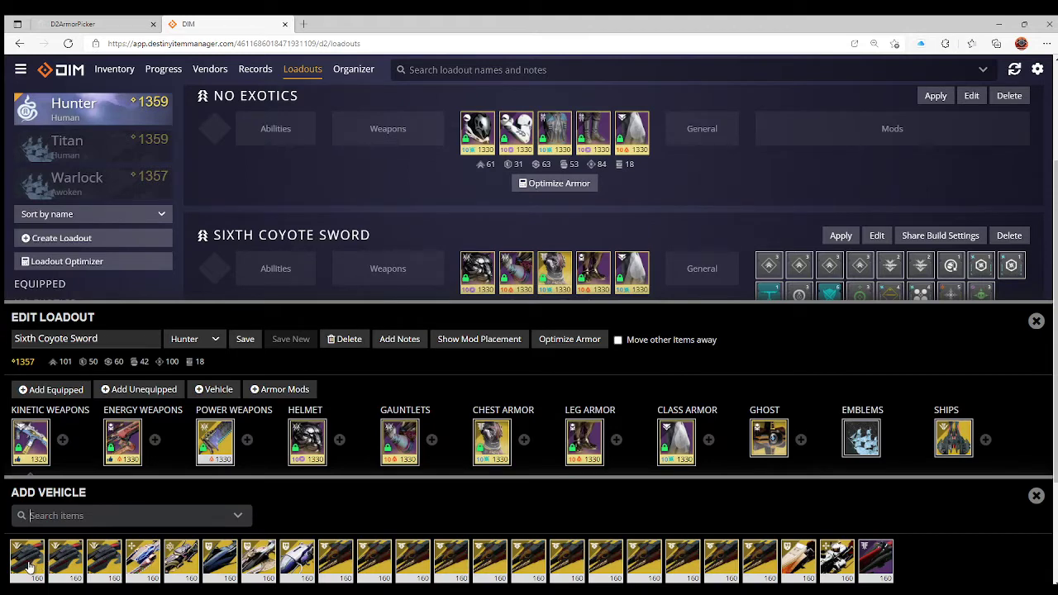
{"action": "left_click", "coordinate": [27, 561]}
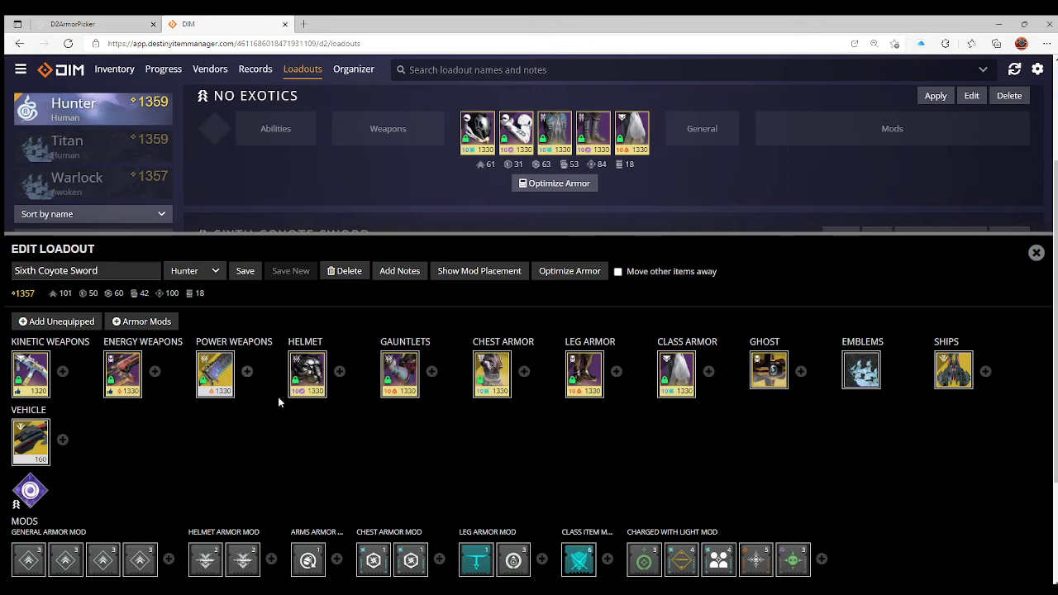
{"action": "left_click", "coordinate": [245, 271]}
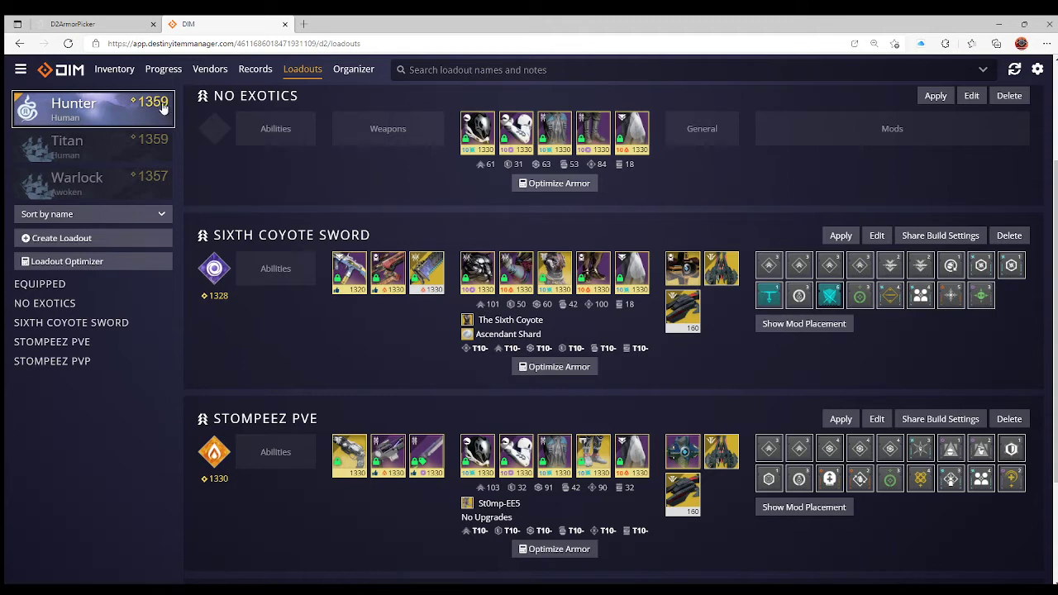
Look up the Hunter's saved loadouts from the inventory page, and return to the loadouts overview
{"action": "left_click", "coordinate": [109, 70]}
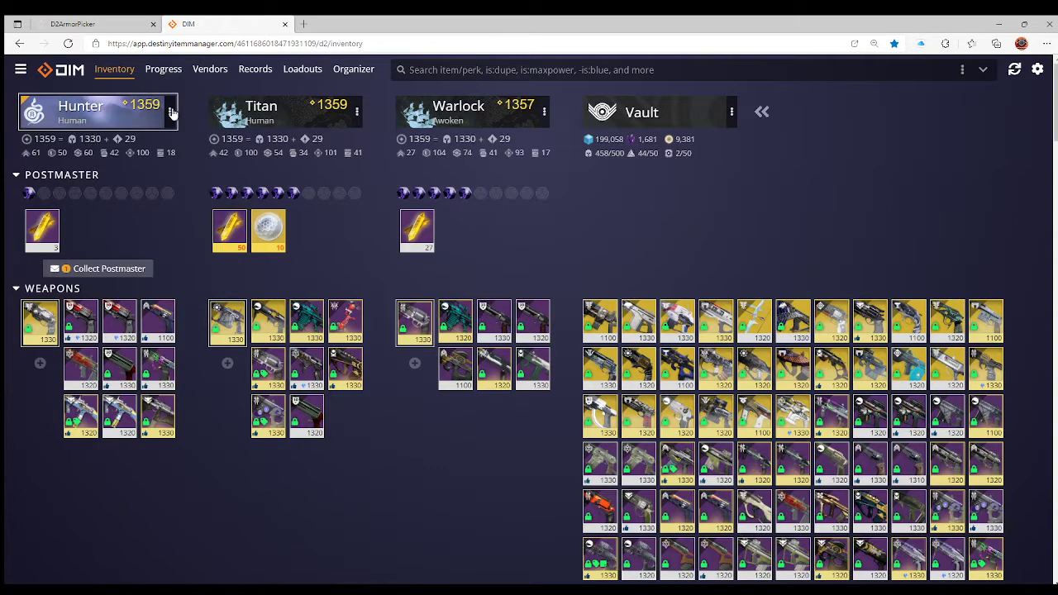
{"action": "left_click", "coordinate": [171, 112]}
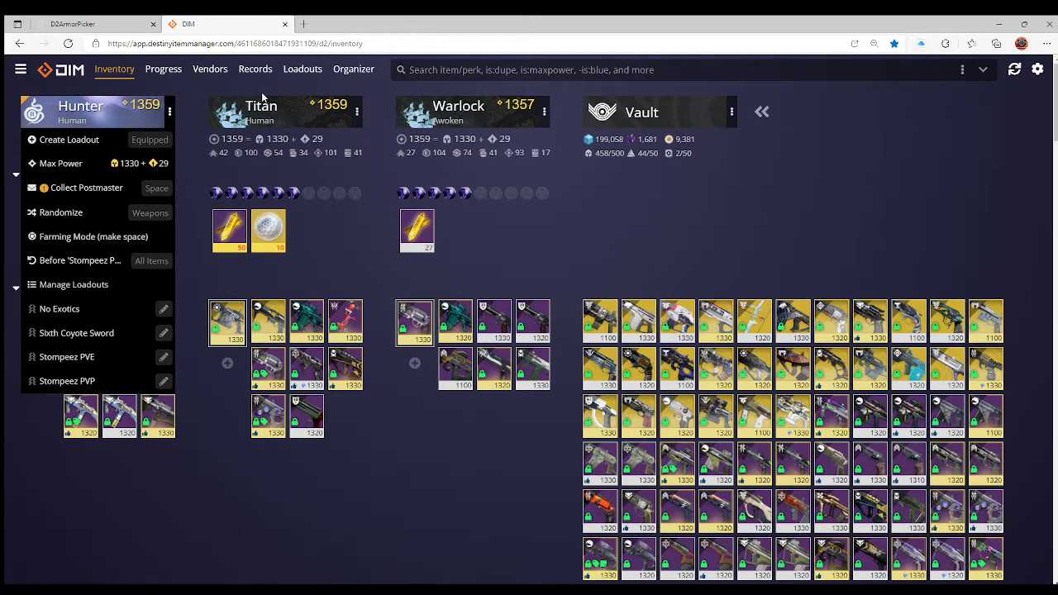
{"action": "left_click", "coordinate": [299, 71]}
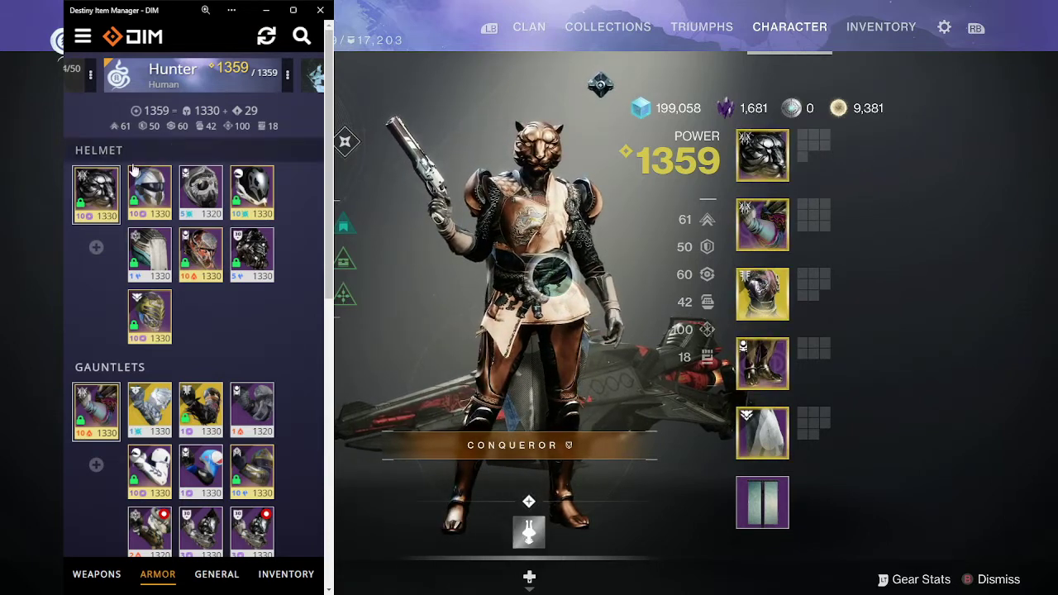
Review the Hunter's equipped helmet details, armor and weapons in the DIM window beside the game
{"action": "left_click", "coordinate": [105, 199]}
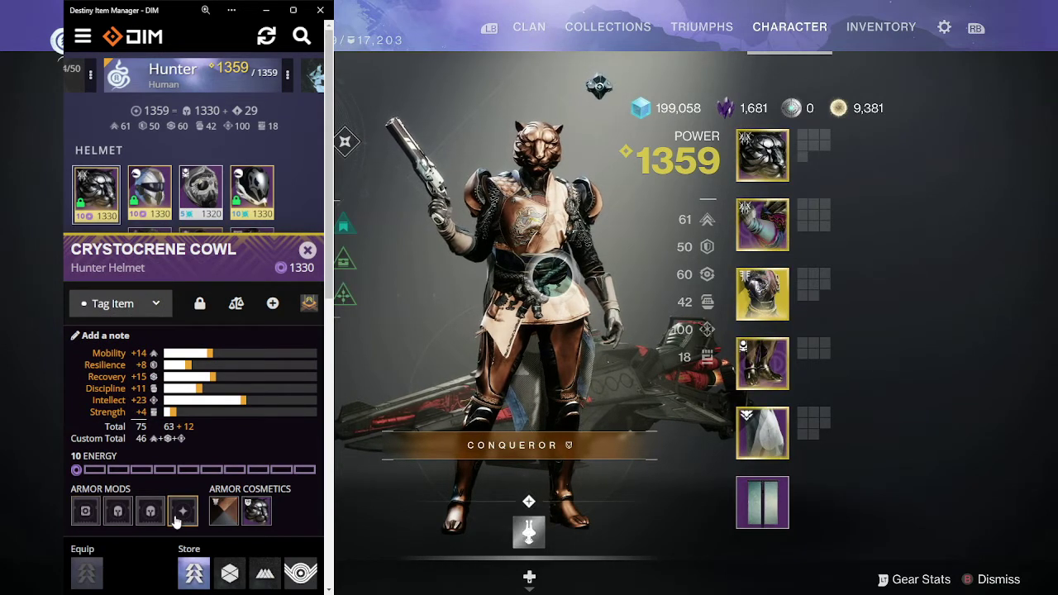
{"action": "left_click", "coordinate": [105, 203]}
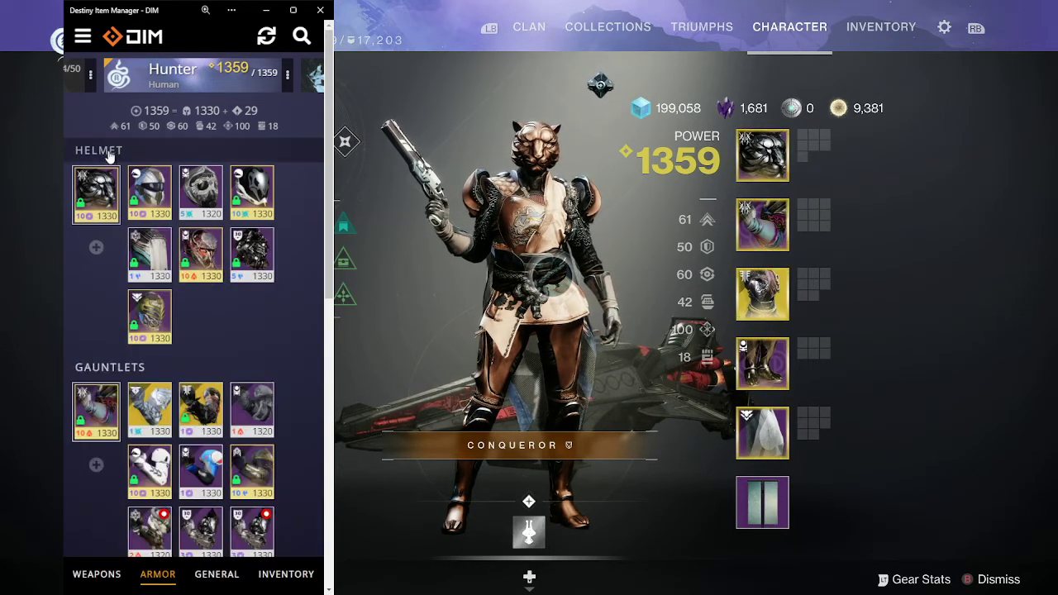
{"action": "scroll", "coordinate": [198, 289], "scroll_direction": "down", "scroll_amount": 10}
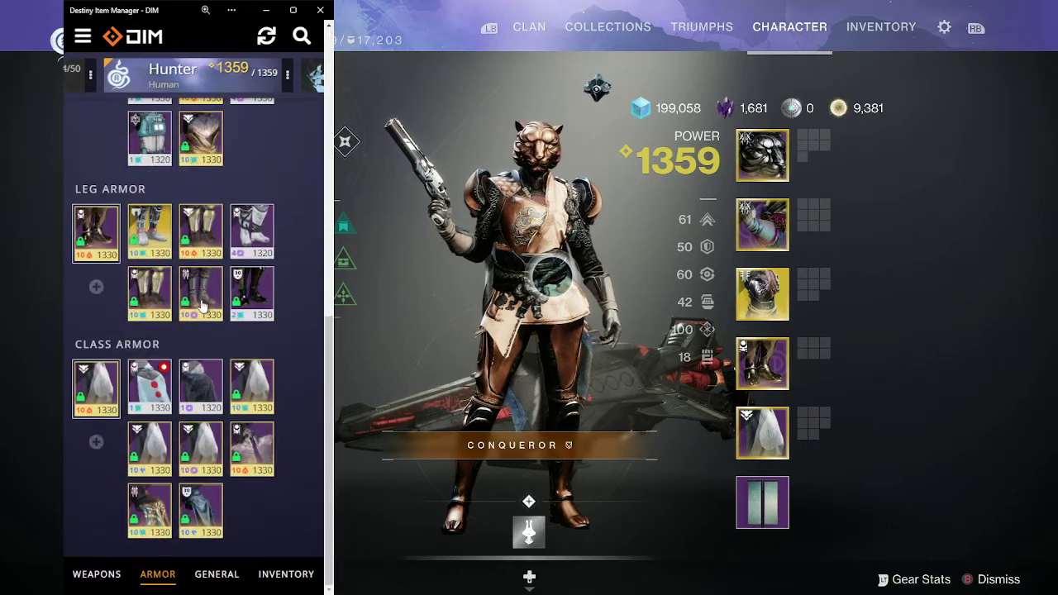
{"action": "scroll", "coordinate": [201, 308], "scroll_direction": "up", "scroll_amount": 10}
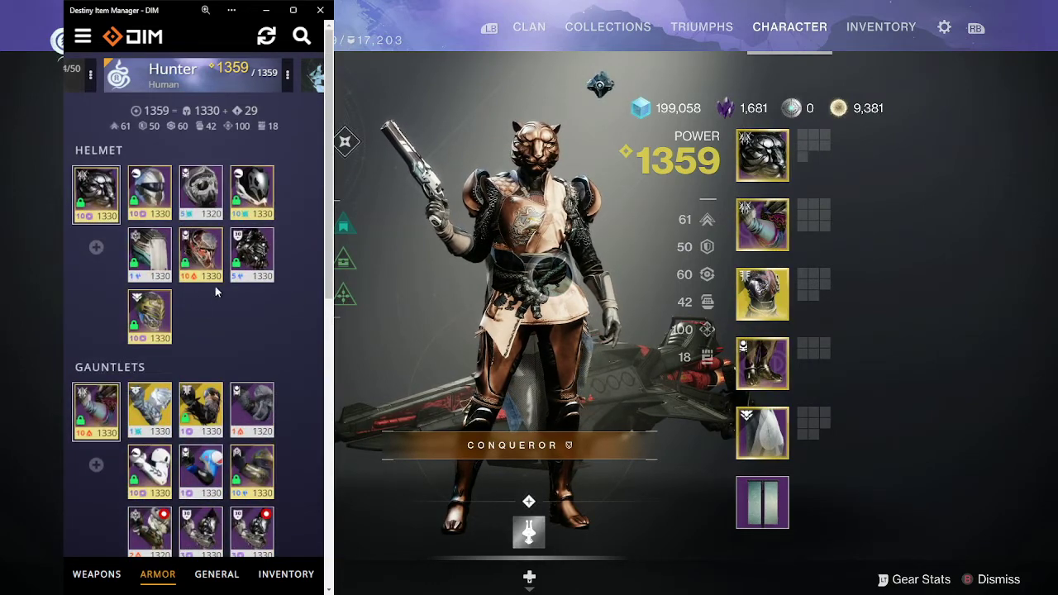
{"action": "left_click", "coordinate": [103, 578]}
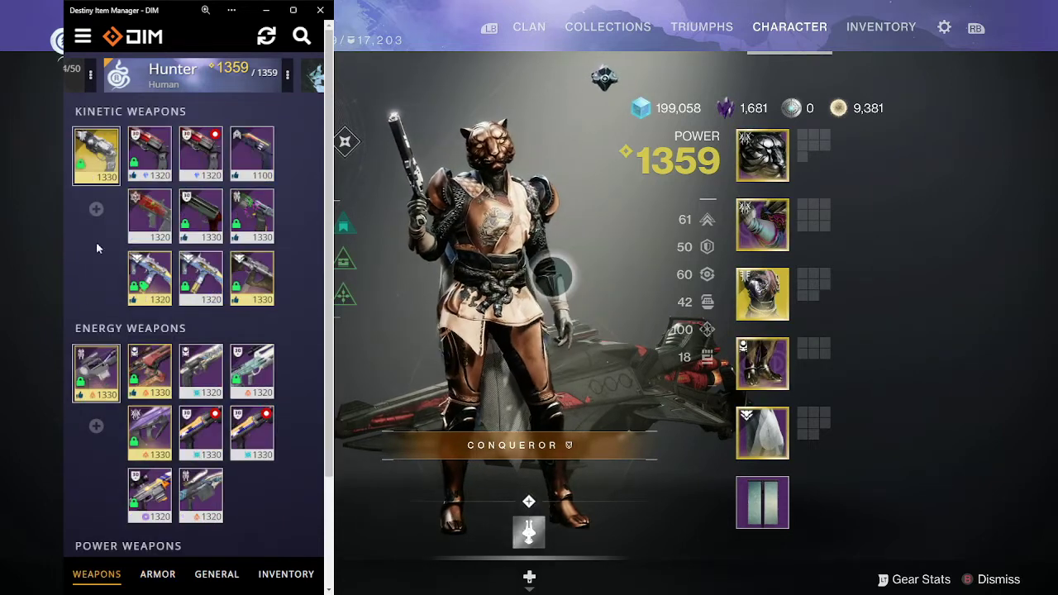
{"action": "scroll", "coordinate": [114, 363], "scroll_direction": "down", "scroll_amount": 3}
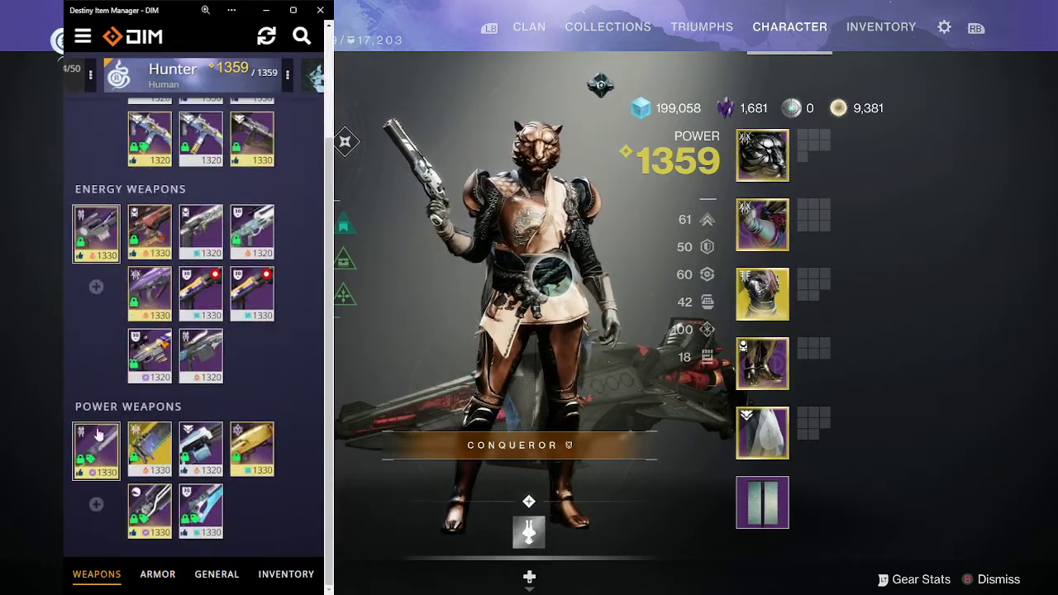
{"action": "scroll", "coordinate": [165, 376], "scroll_direction": "up", "scroll_amount": 3}
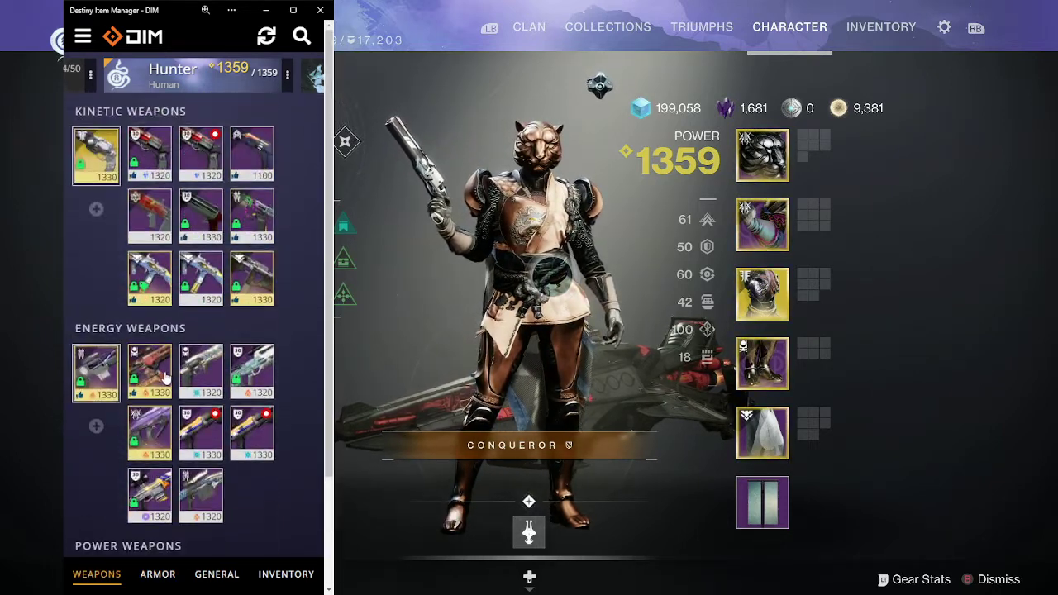
{"action": "left_click", "coordinate": [165, 572]}
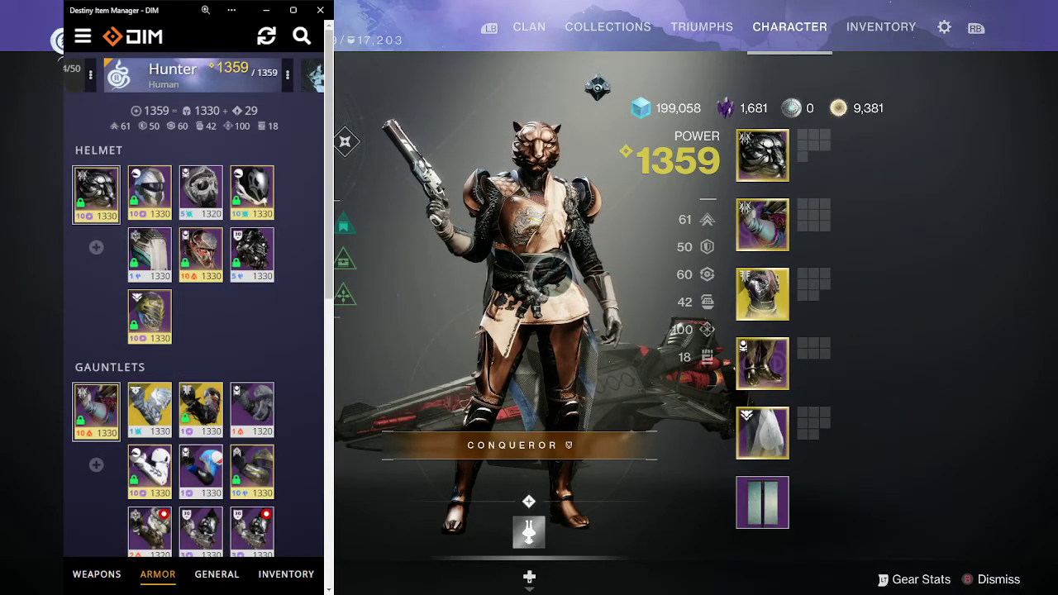
Inspect the equipped helmet, leg armor and cloak in the game, and compare another Memory of Cayde Cloak
{"action": "mouse_move", "coordinate": [691, 195]}
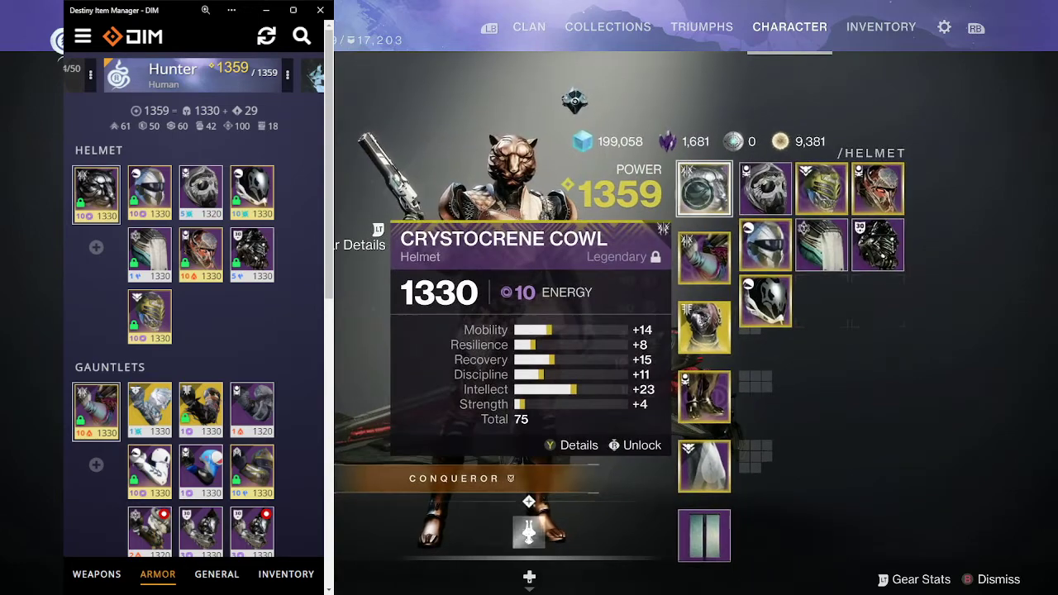
{"action": "mouse_move", "coordinate": [704, 292]}
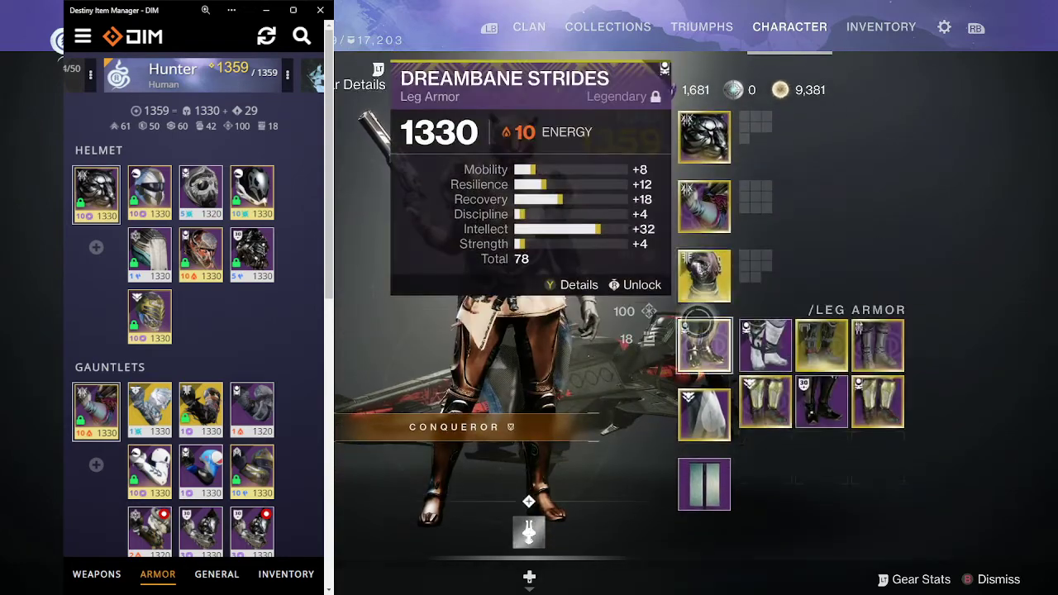
{"action": "mouse_move", "coordinate": [700, 384]}
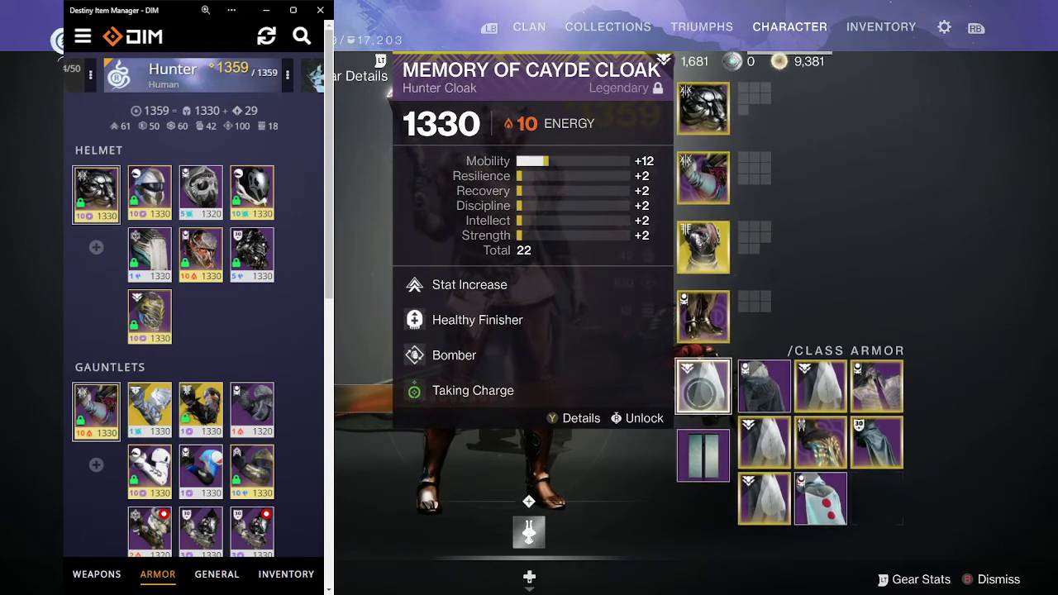
{"action": "left_click", "coordinate": [735, 461]}
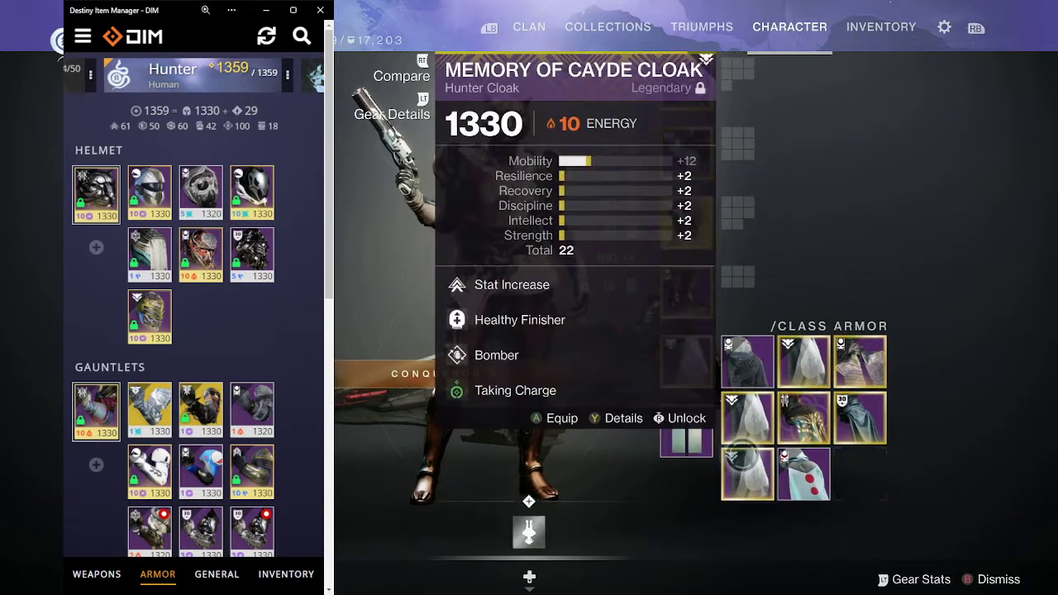
{"action": "left_click", "coordinate": [745, 476]}
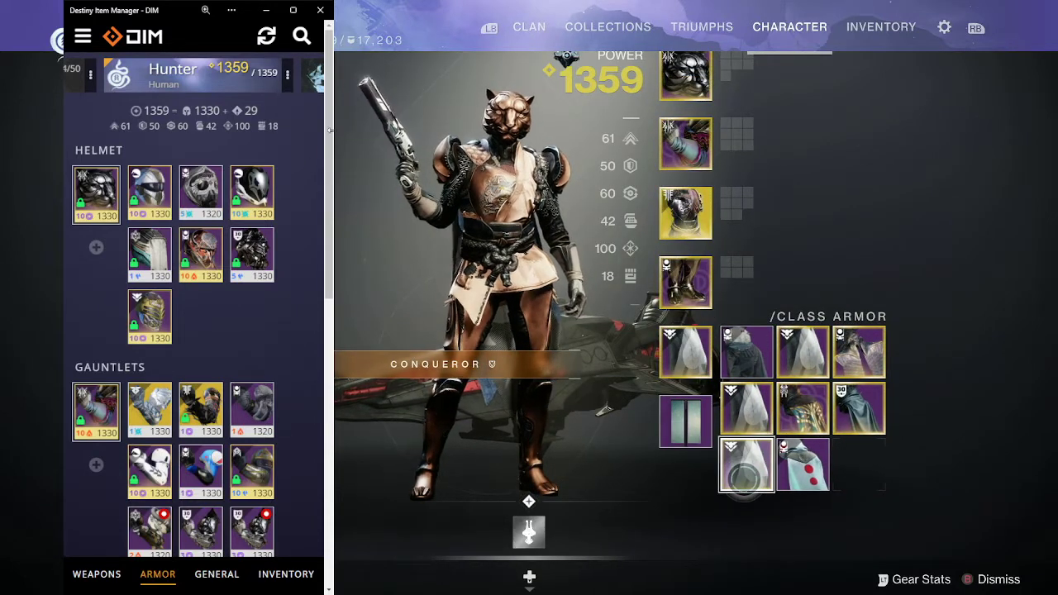
Apply the Sixth Coyote Sword loadout to the Hunter from DIM and check the equipped weapons in the game
{"action": "left_click", "coordinate": [274, 78]}
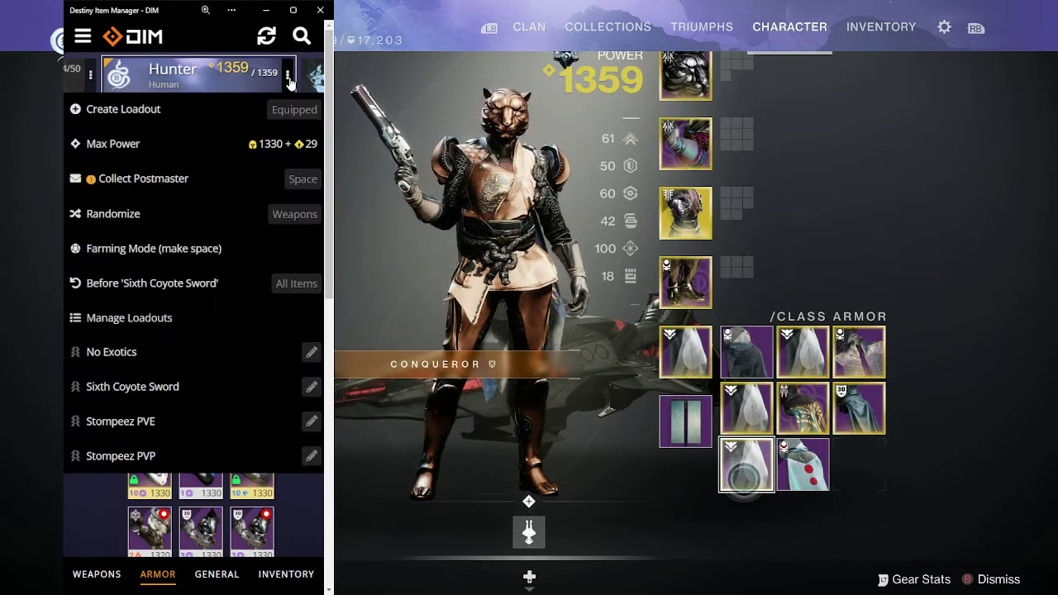
{"action": "left_click", "coordinate": [191, 393]}
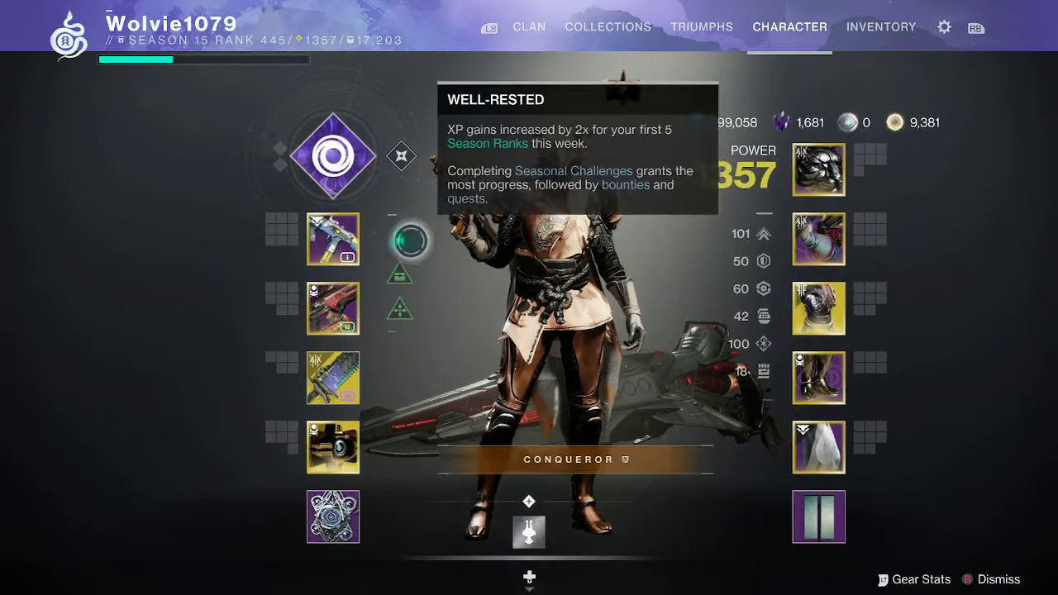
{"action": "left_click", "coordinate": [300, 209]}
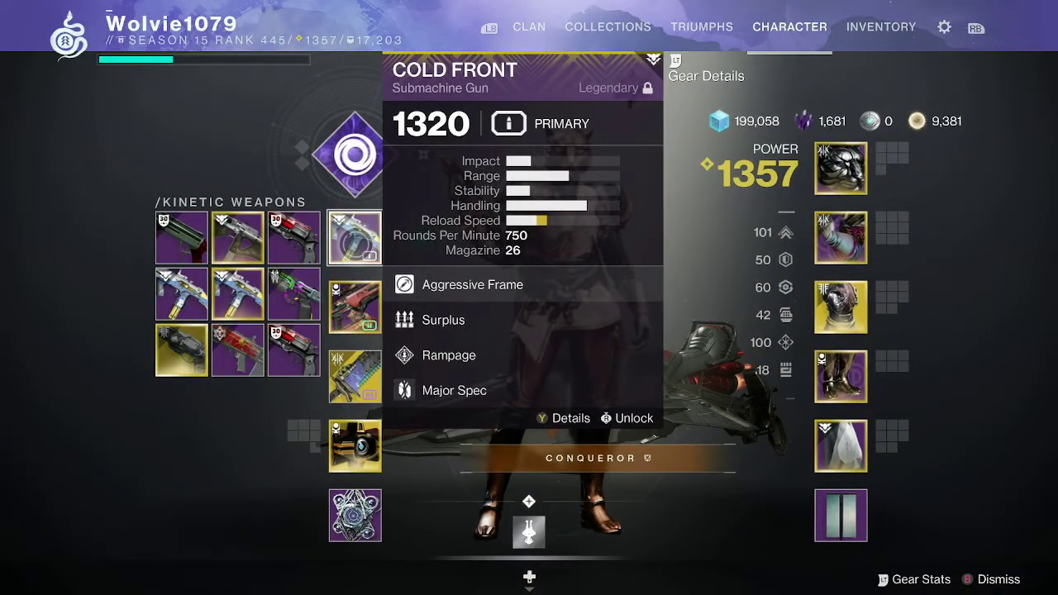
{"action": "key", "text": "Down"}
{"action": "key", "text": "Escape"}
{"action": "key", "text": "Down"}
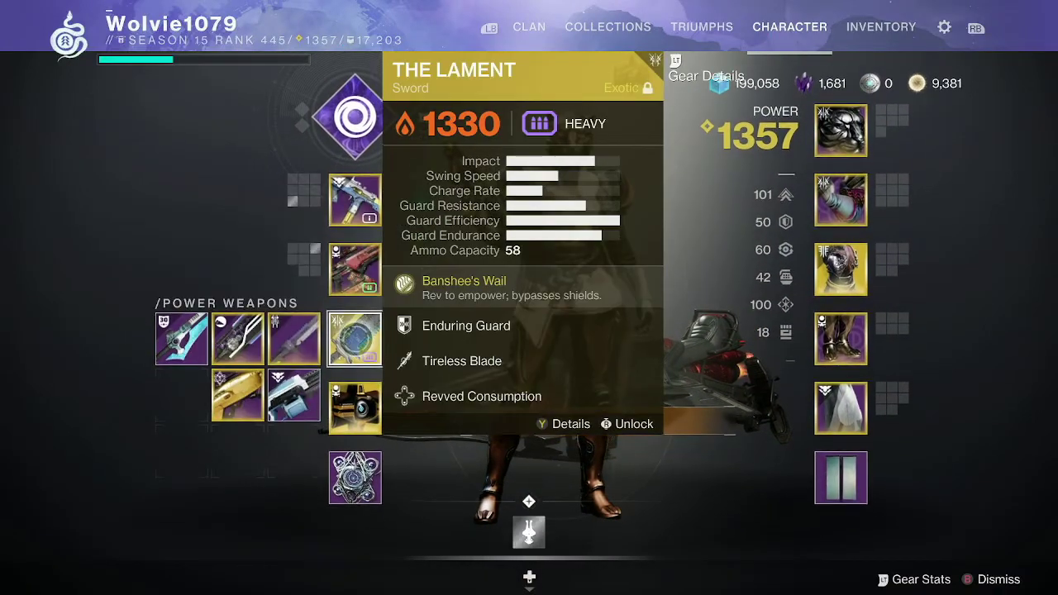
Check the Hunter's equipped emblem beside the vehicle and ship in the game's lower character section
{"action": "key", "text": "Down"}
{"action": "left_click", "coordinate": [512, 483]}
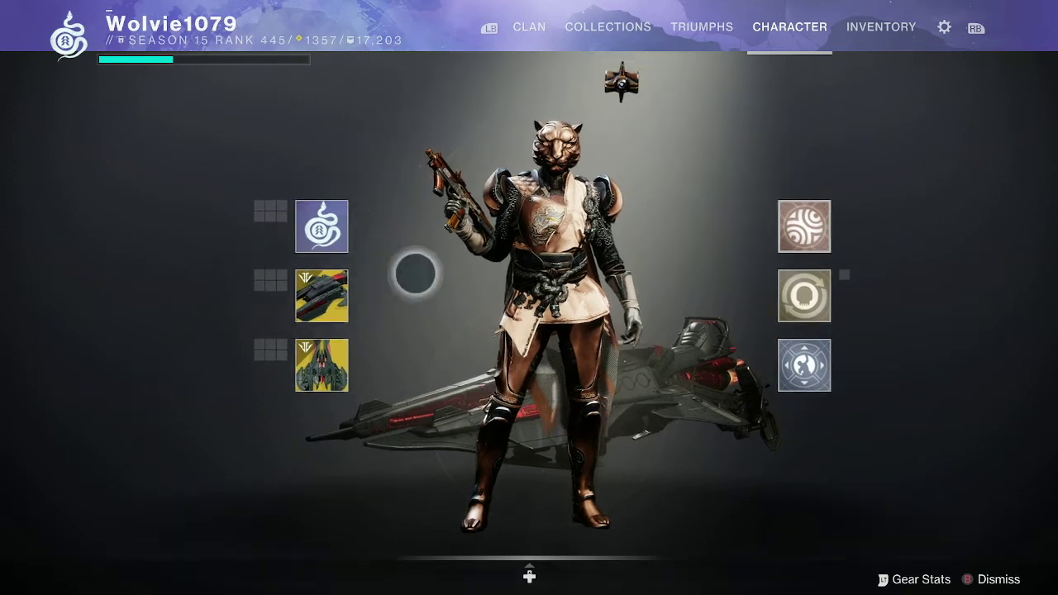
{"action": "mouse_move", "coordinate": [327, 223]}
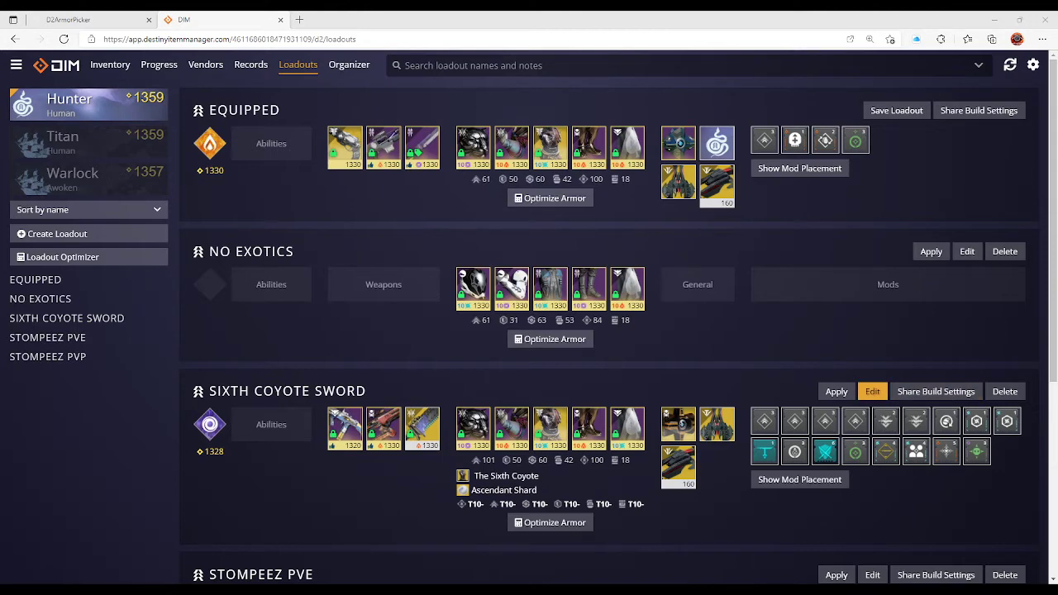
Replace the emblem in the Sixth Coyote Sword loadout with the Hunter's equipped emblem after browsing the available ones, and save the loadout
{"action": "left_click", "coordinate": [872, 391]}
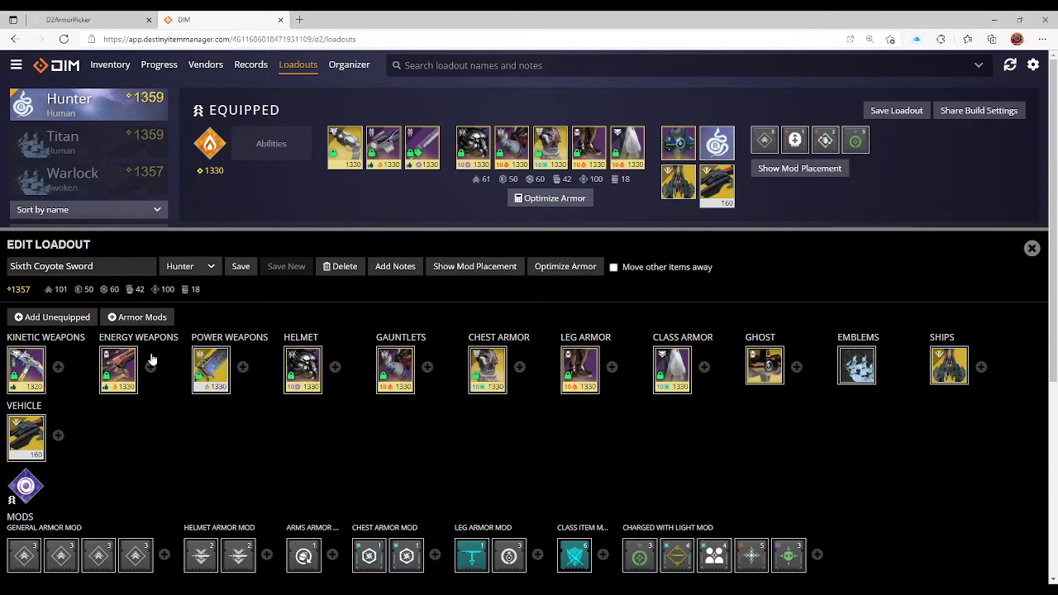
{"action": "left_click", "coordinate": [868, 357]}
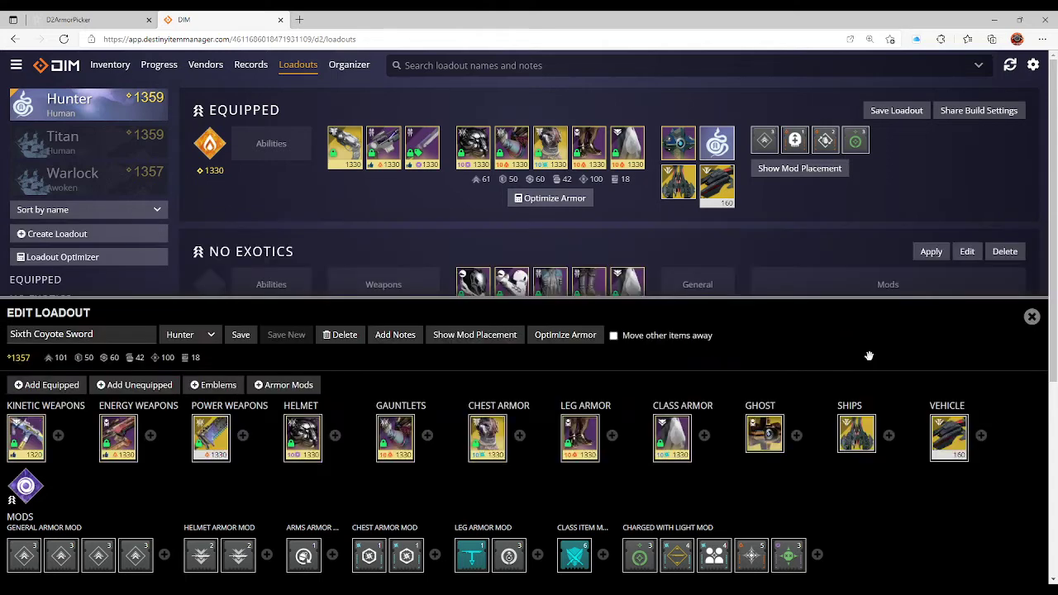
{"action": "left_click", "coordinate": [208, 385]}
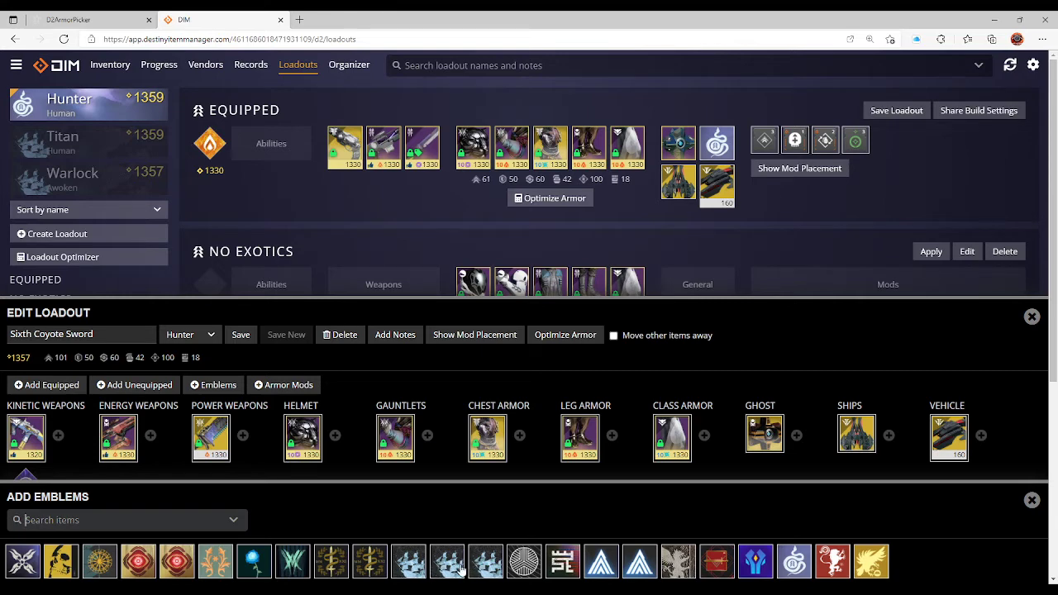
{"action": "left_click", "coordinate": [1030, 501]}
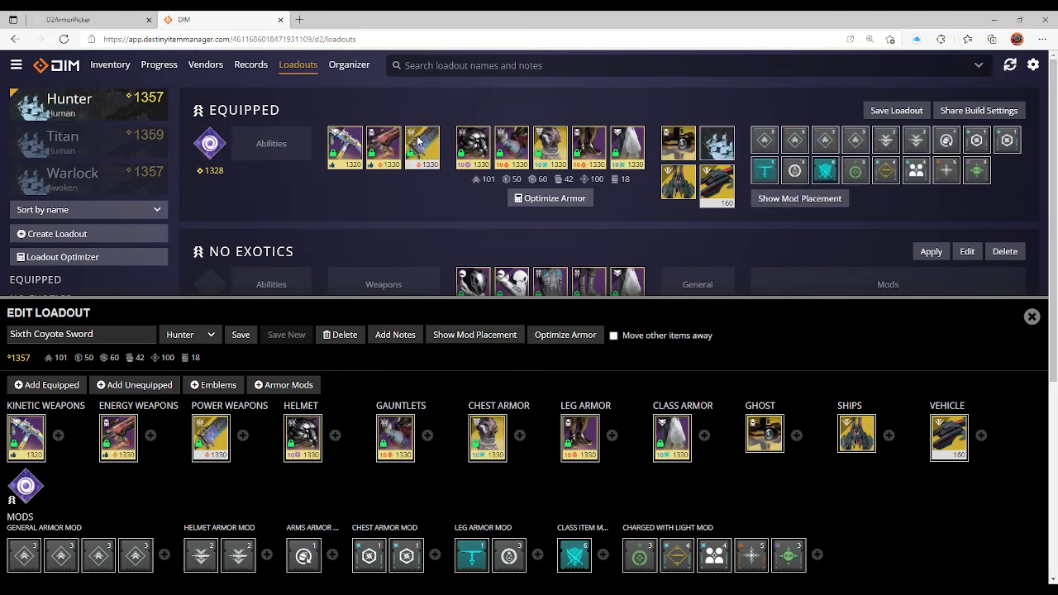
{"action": "left_click", "coordinate": [57, 388]}
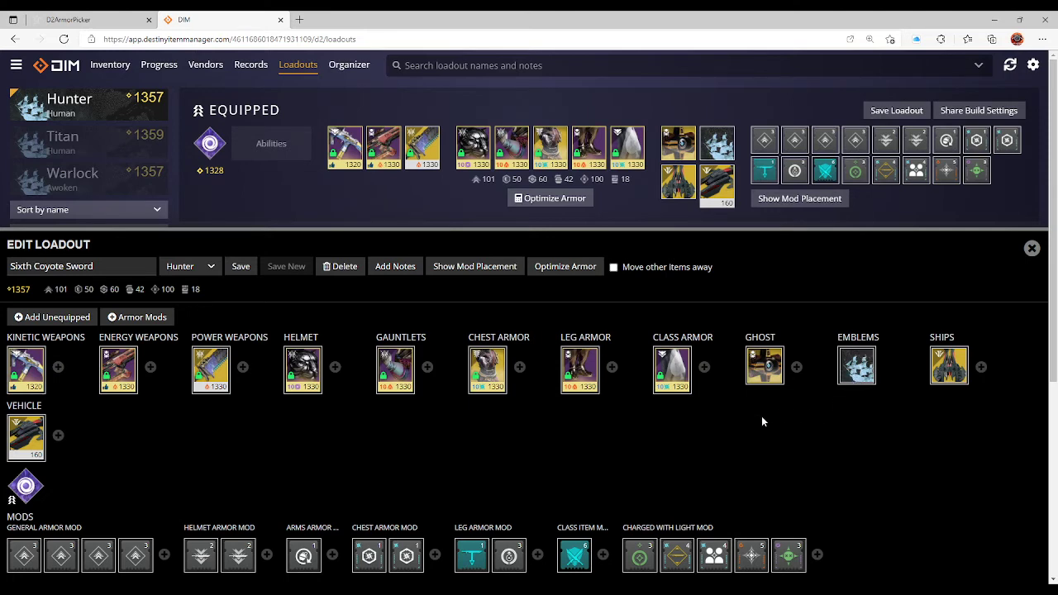
{"action": "left_click", "coordinate": [240, 267]}
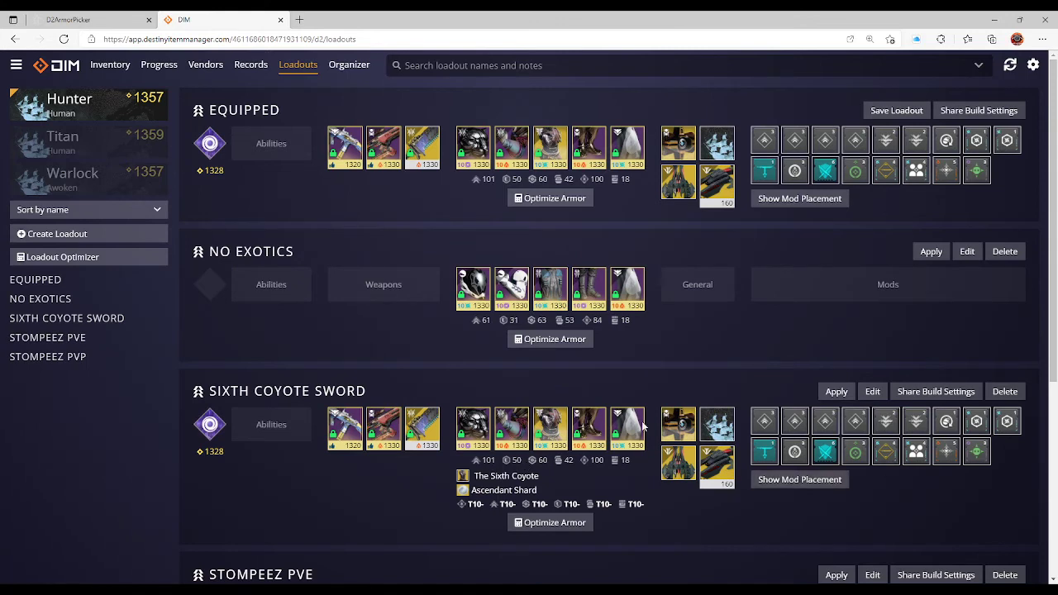